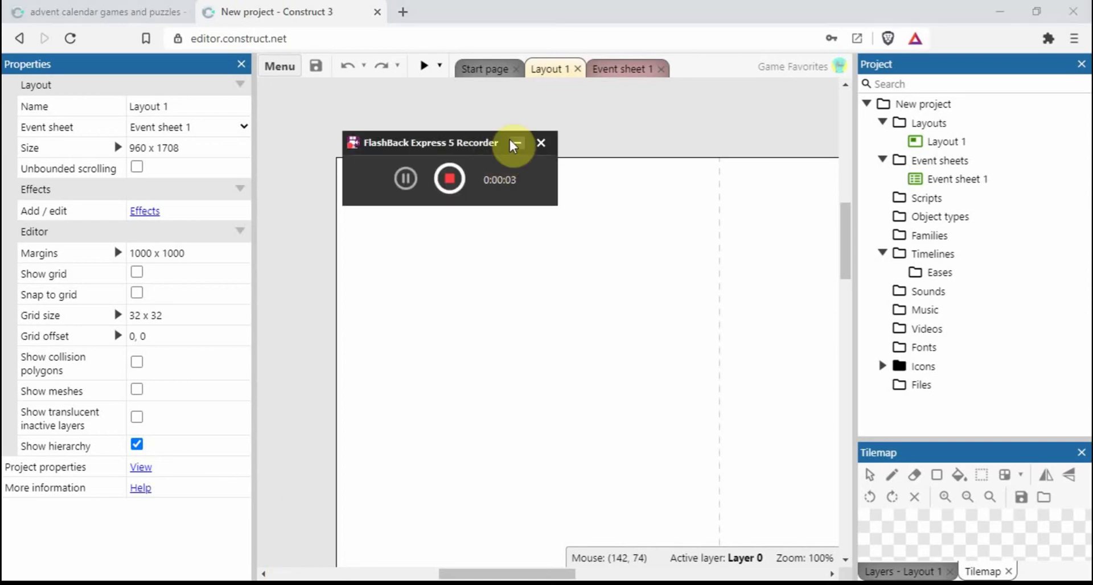
Bring up the 'advent calendar games and puzzles' project with its load jigsaw layout
left_click(515, 144)
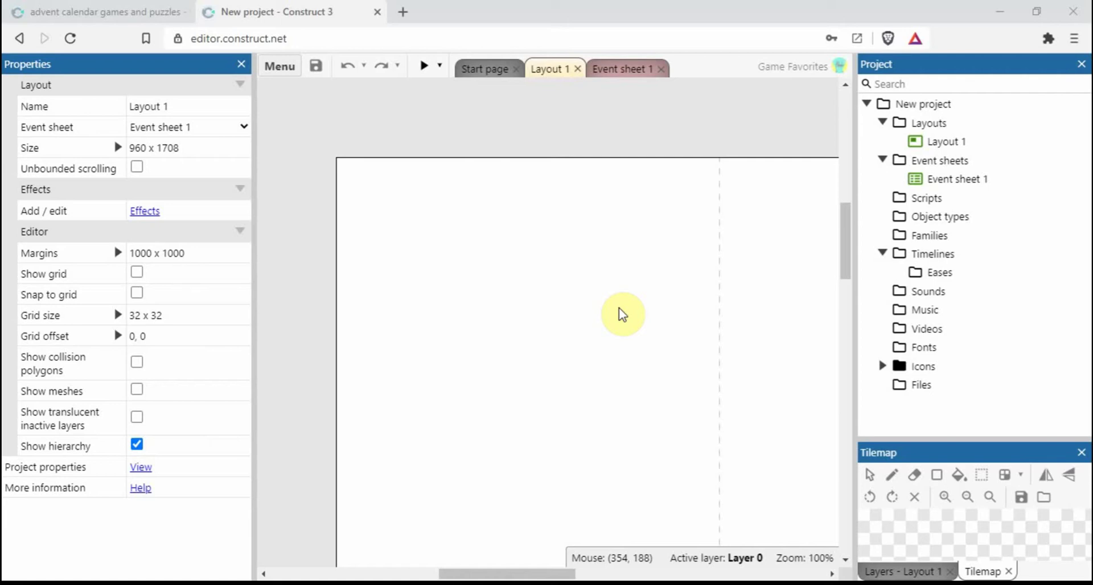
left_click(89, 3)
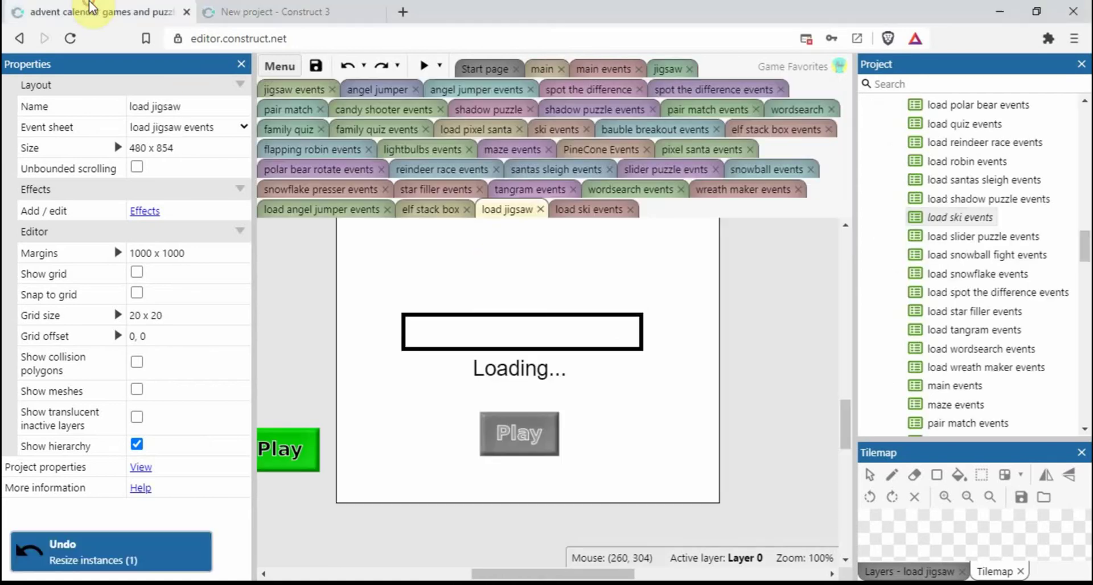
Open the 'main' layout and preview the advent calendar game
left_click(538, 67)
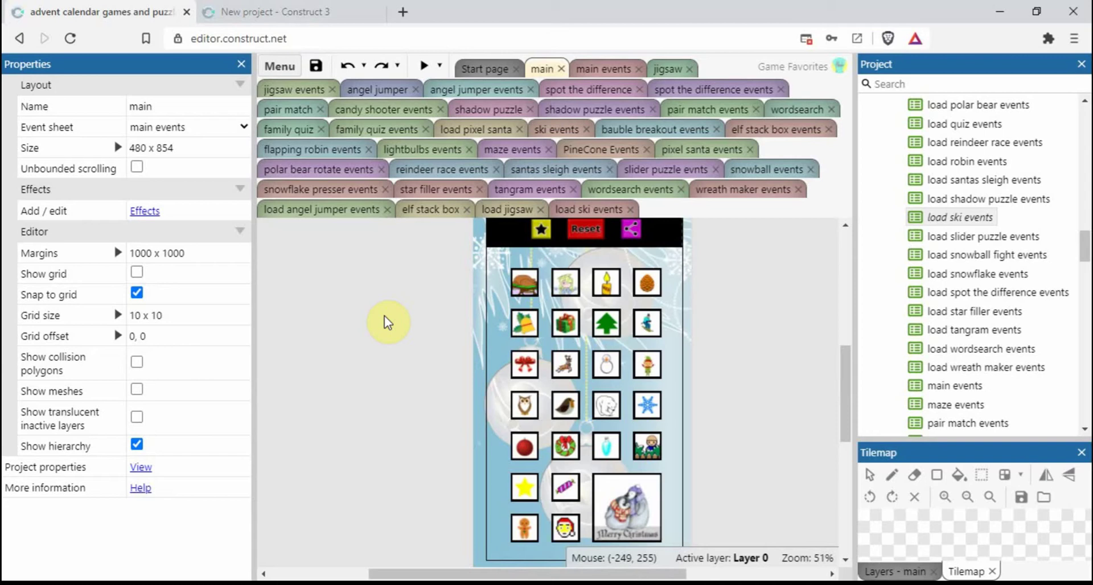
left_click(425, 66)
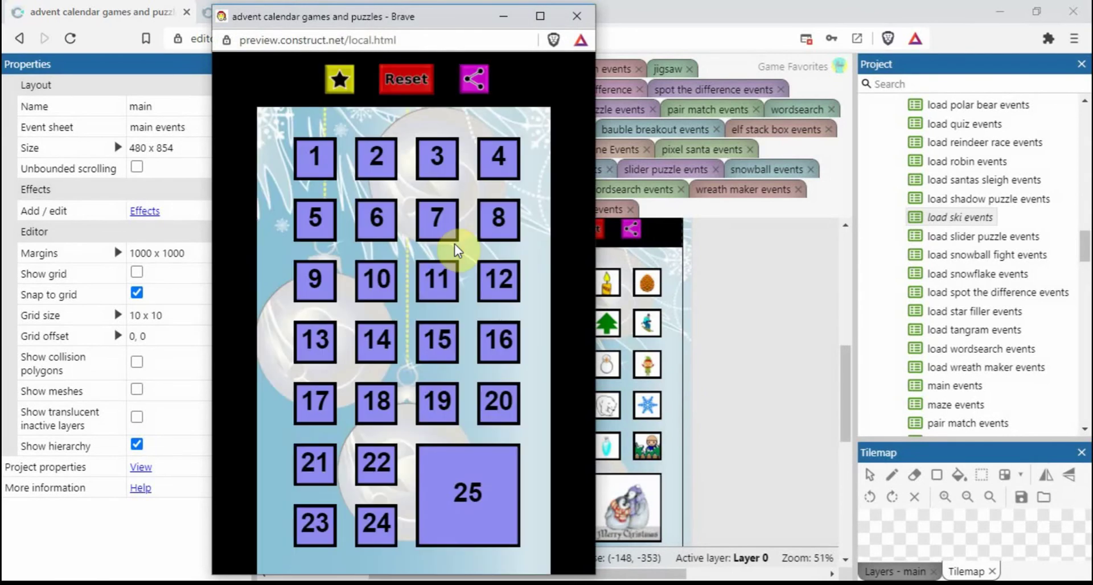
Open calendar box 8 to load the Ski Slope game
left_click(503, 223)
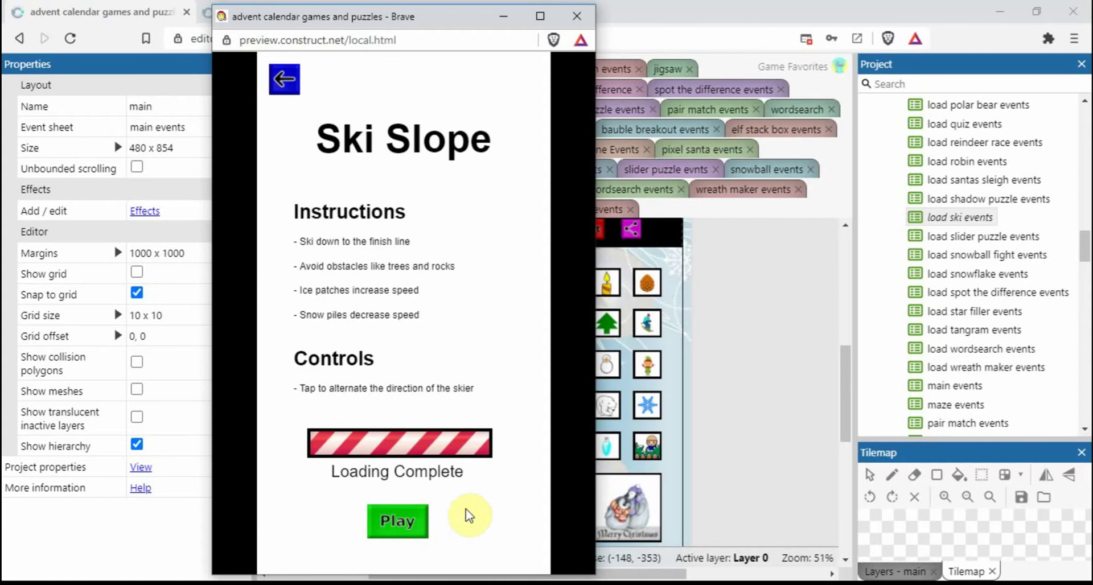
Start Ski Slope, reverse the skier once, and return to the advent calendar
left_click(407, 522)
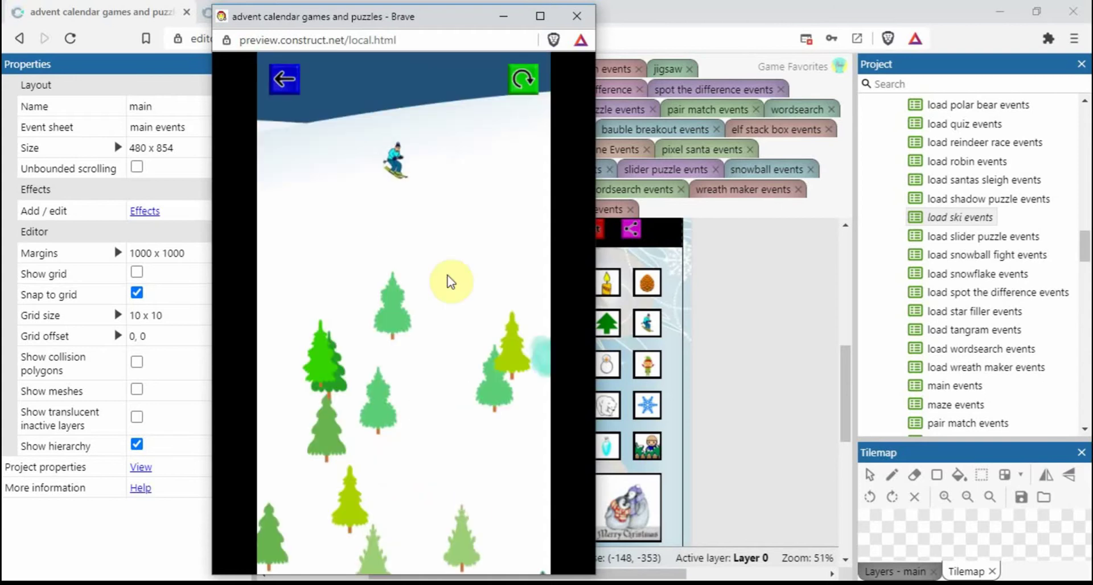
left_click(476, 351)
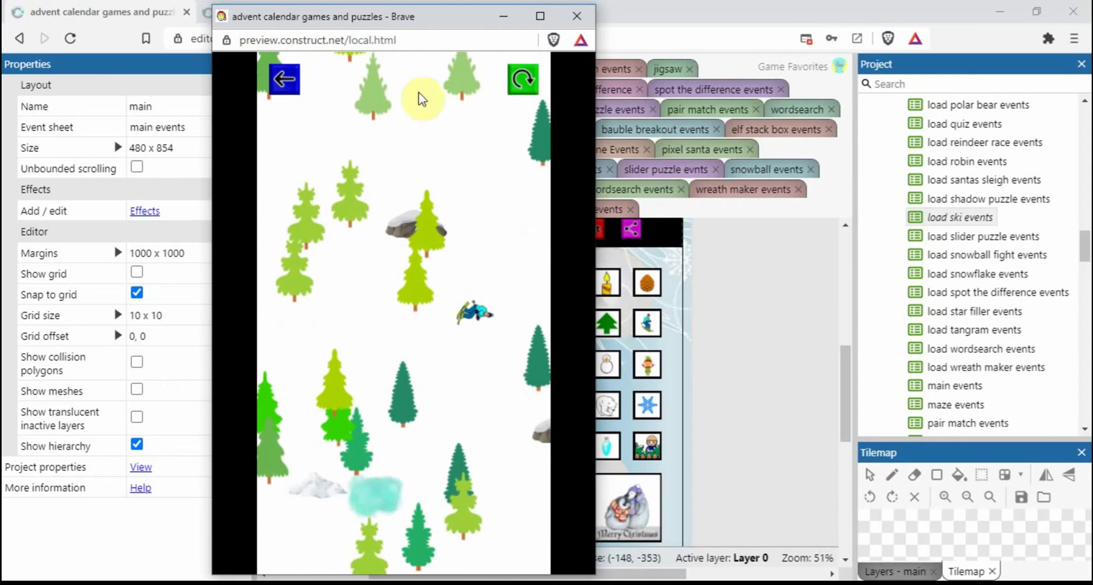
left_click(288, 77)
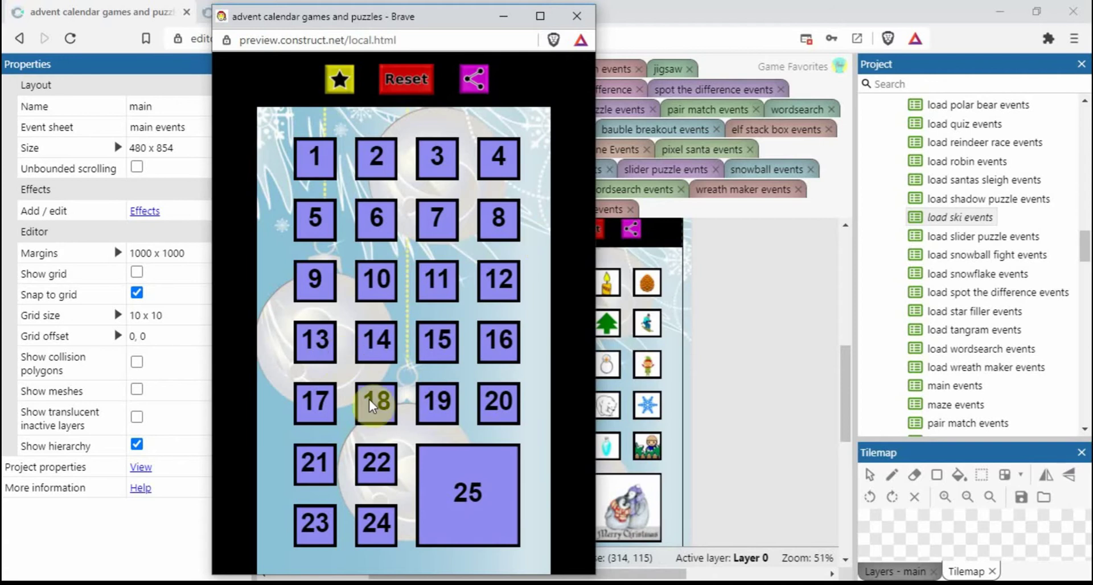
Play Candy Collector and fire a candy, then go back and open day 18's Wreath Maker
left_click(378, 467)
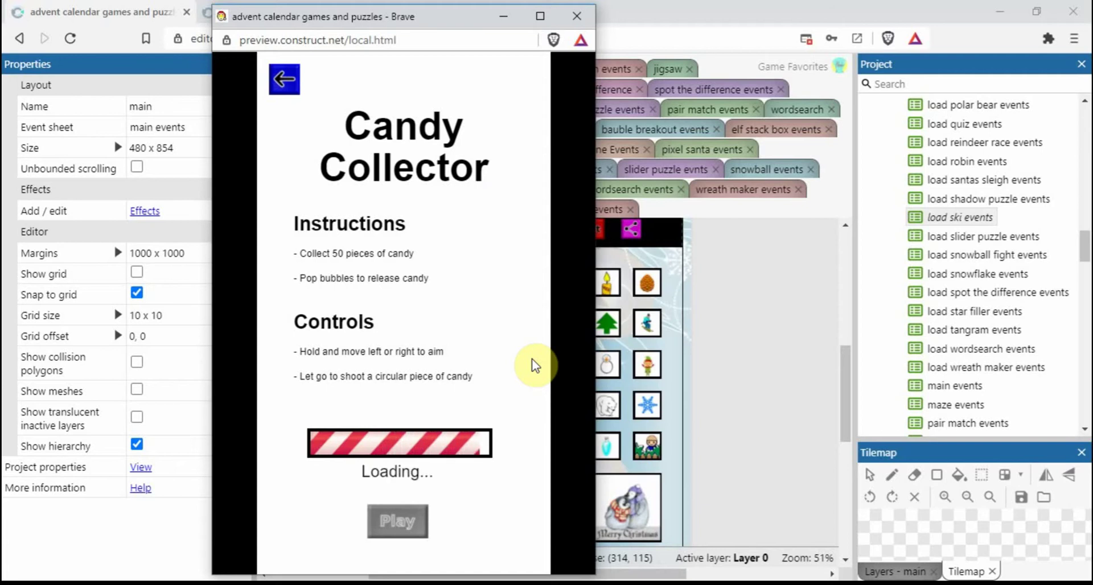
left_click(398, 520)
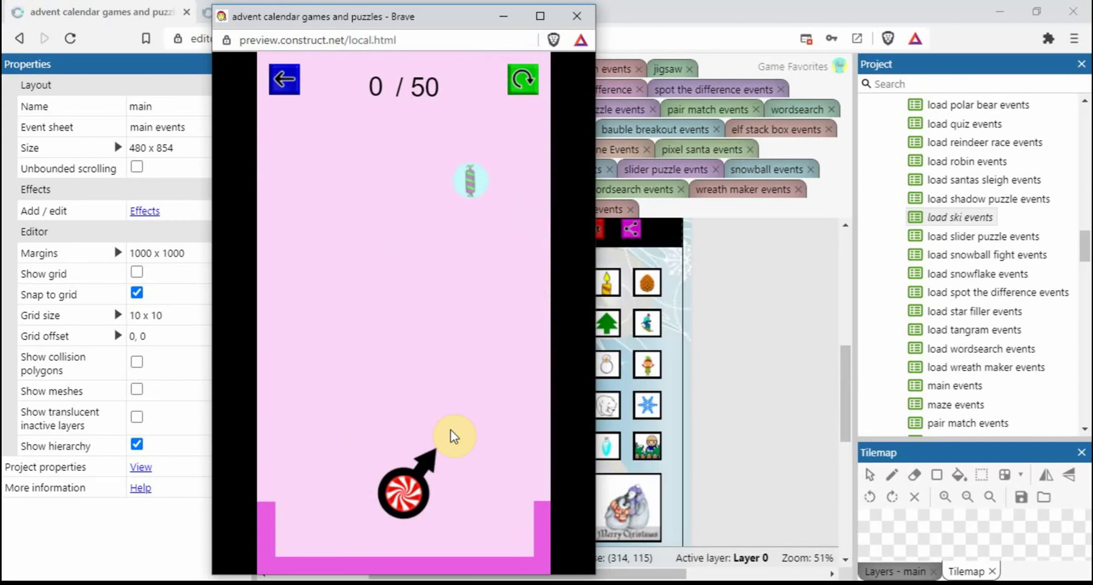
left_click(418, 384)
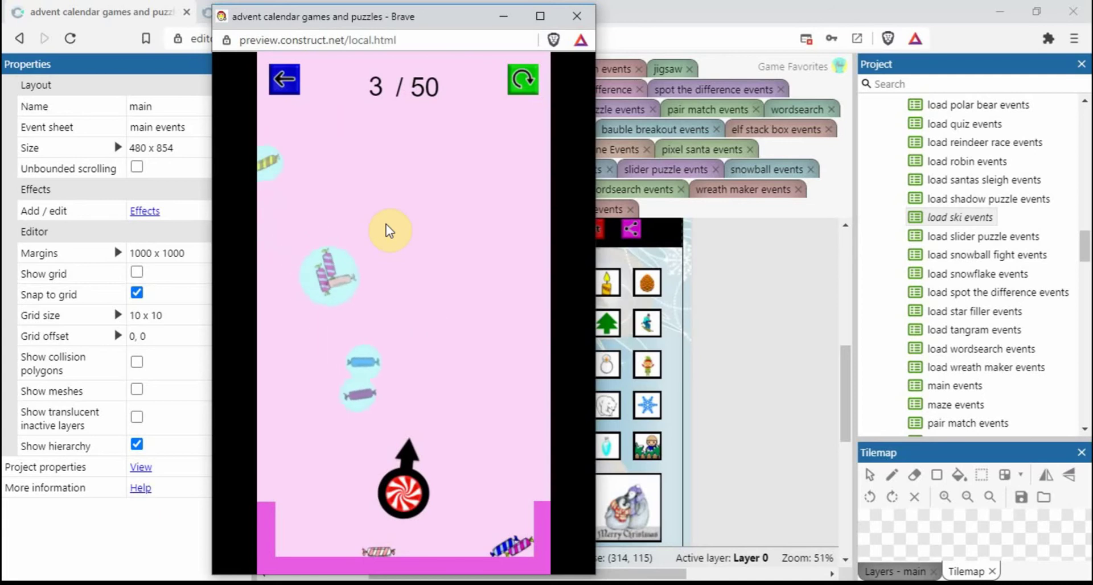
left_click(284, 79)
left_click(380, 400)
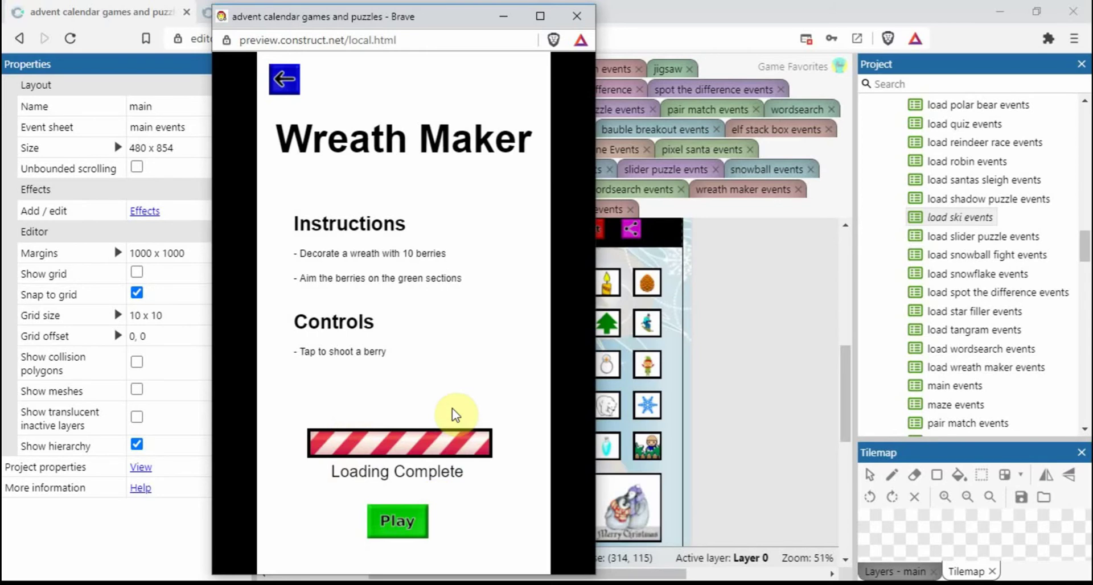
Start Wreath Maker, then go back to the advent calendar grid
left_click(412, 517)
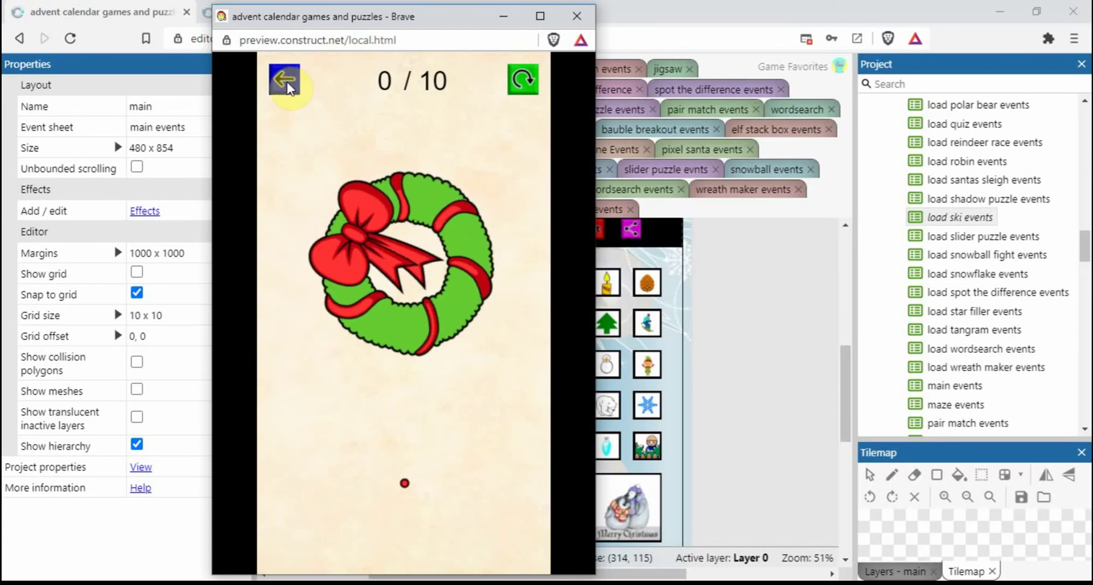
left_click(285, 81)
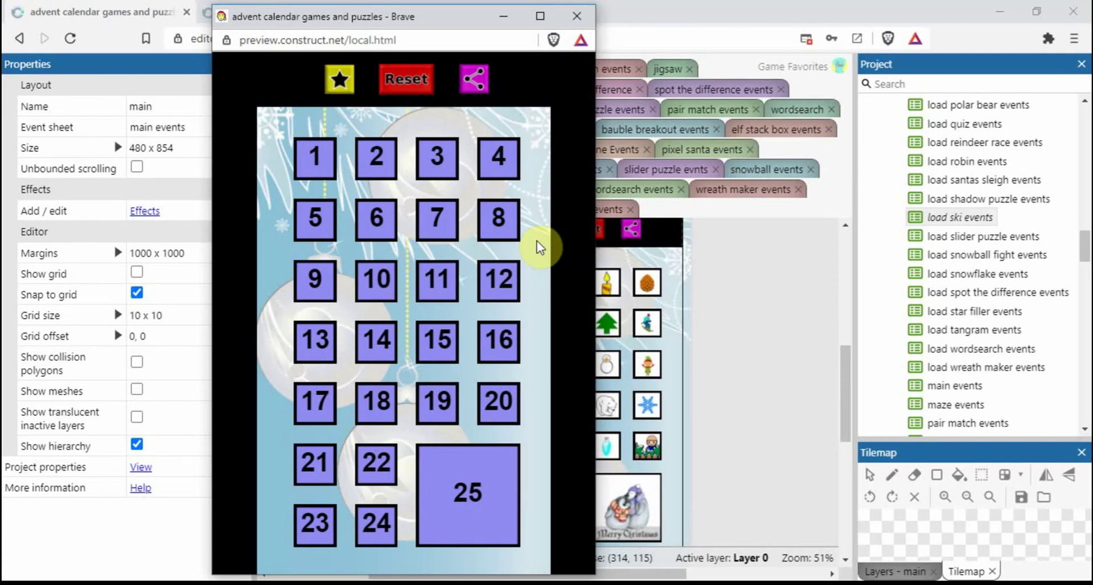
Close the preview and set the new project's Layout 1 size to 480 x 854
left_click(579, 23)
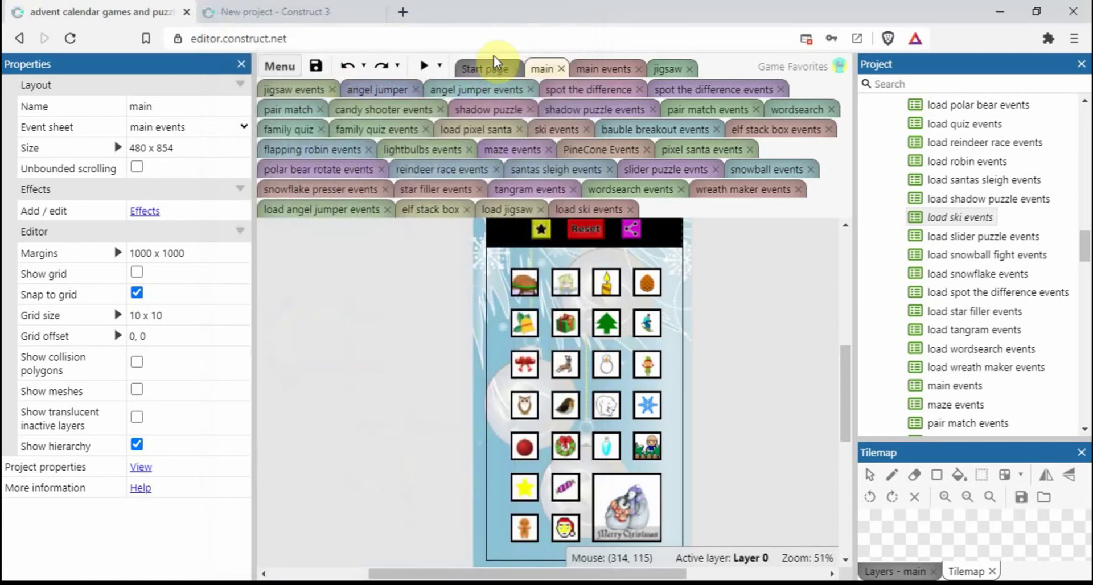
left_click(227, 11)
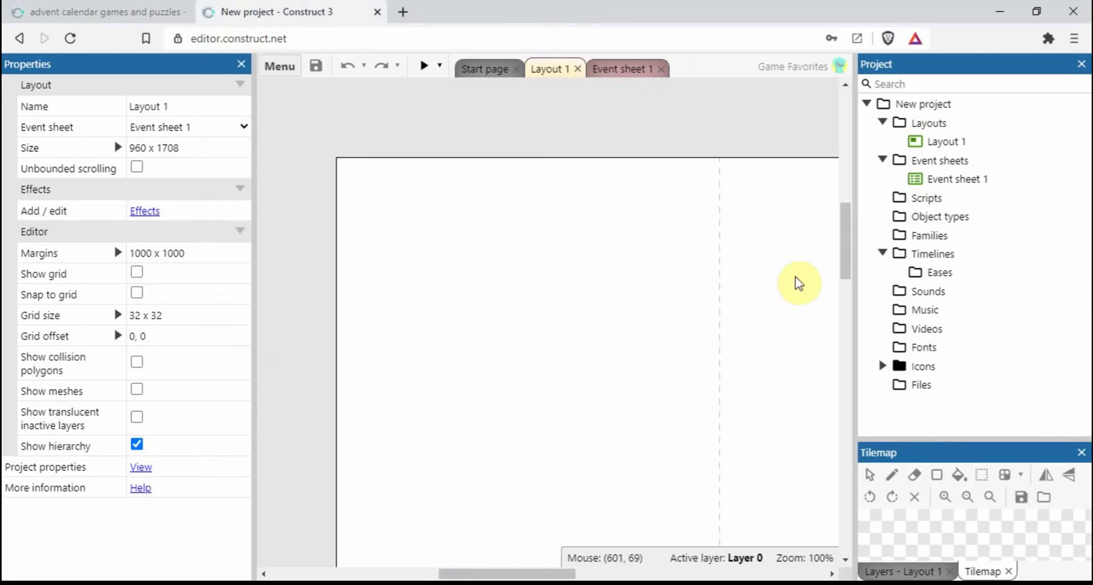
left_click(186, 149)
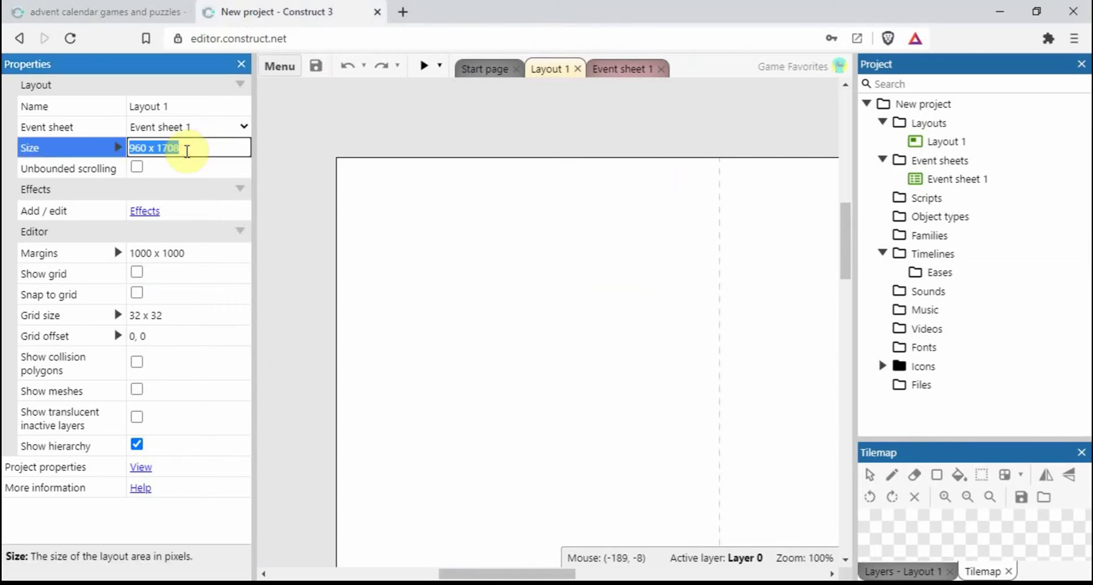
type("480")
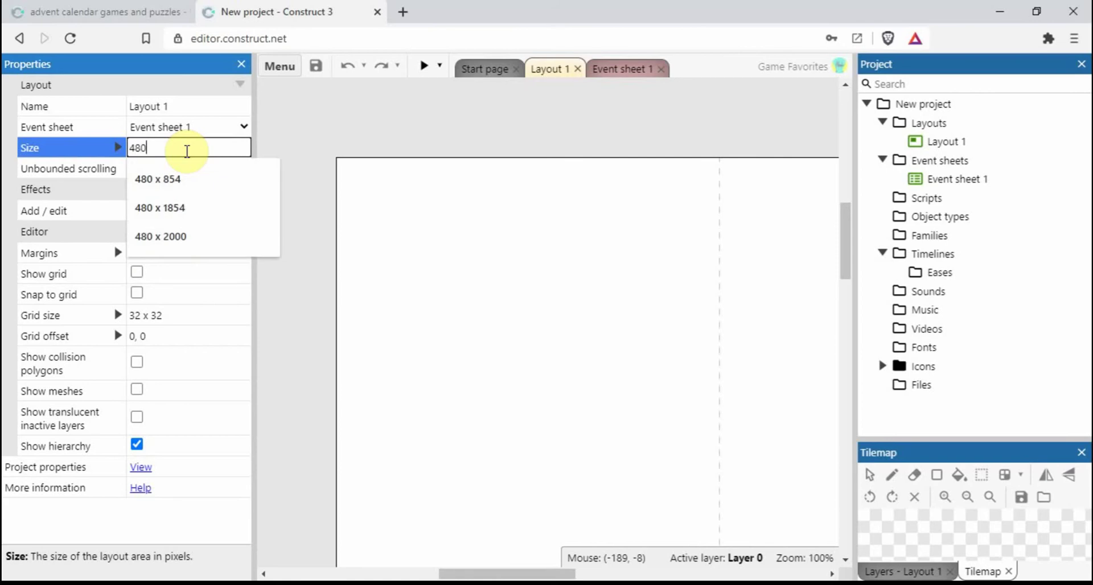
left_click(171, 178)
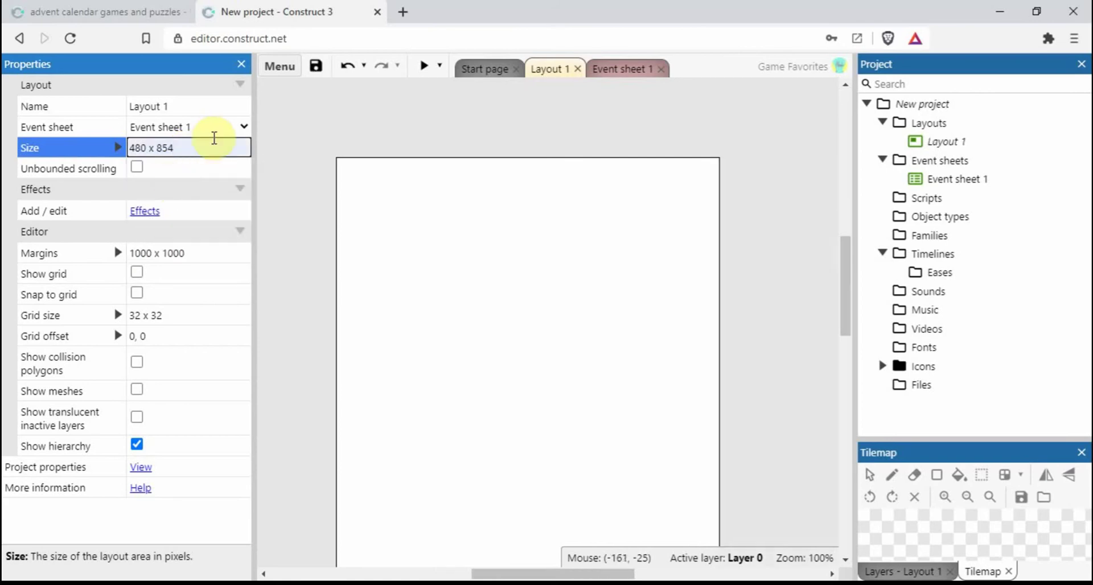
left_click(633, 296)
Set the layout's grid size to 20 x 20 and enable Snap to grid
scroll(636, 300, "down", 4, "ctrl")
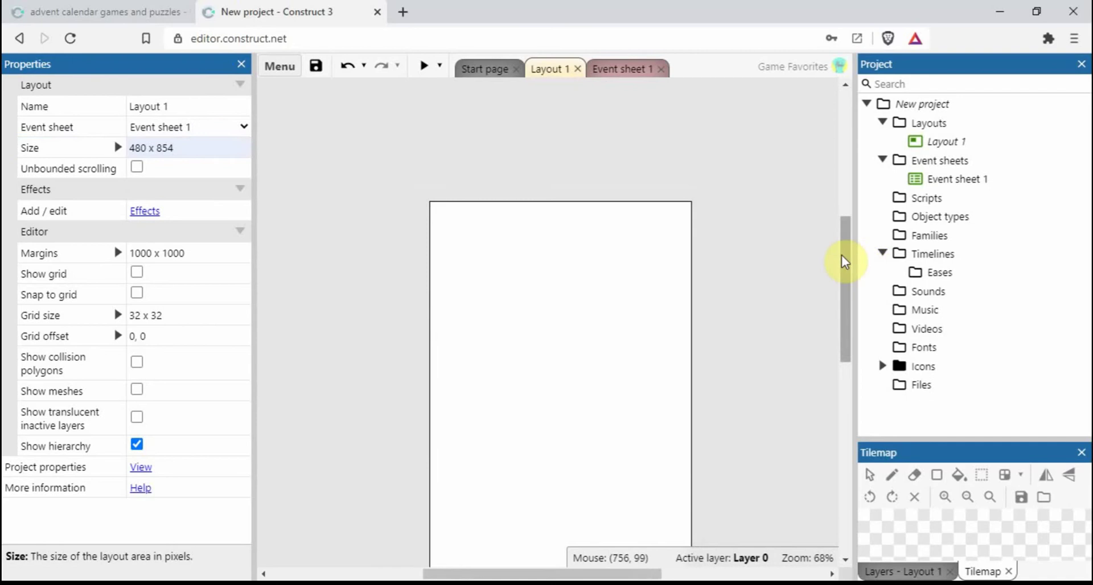
left_click_drag(841, 255, 847, 289)
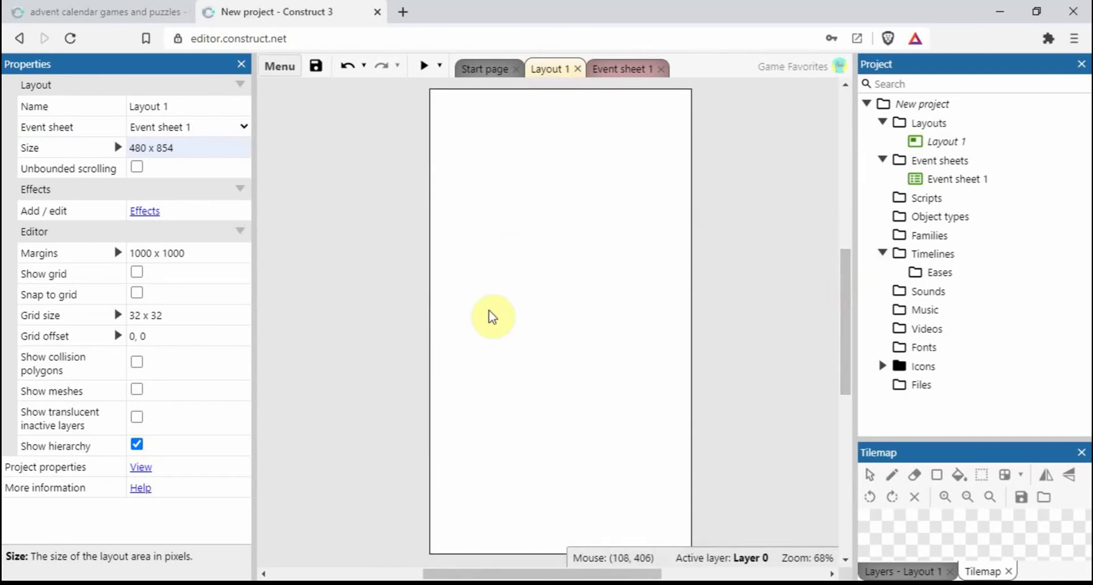
left_click(174, 318)
type("20")
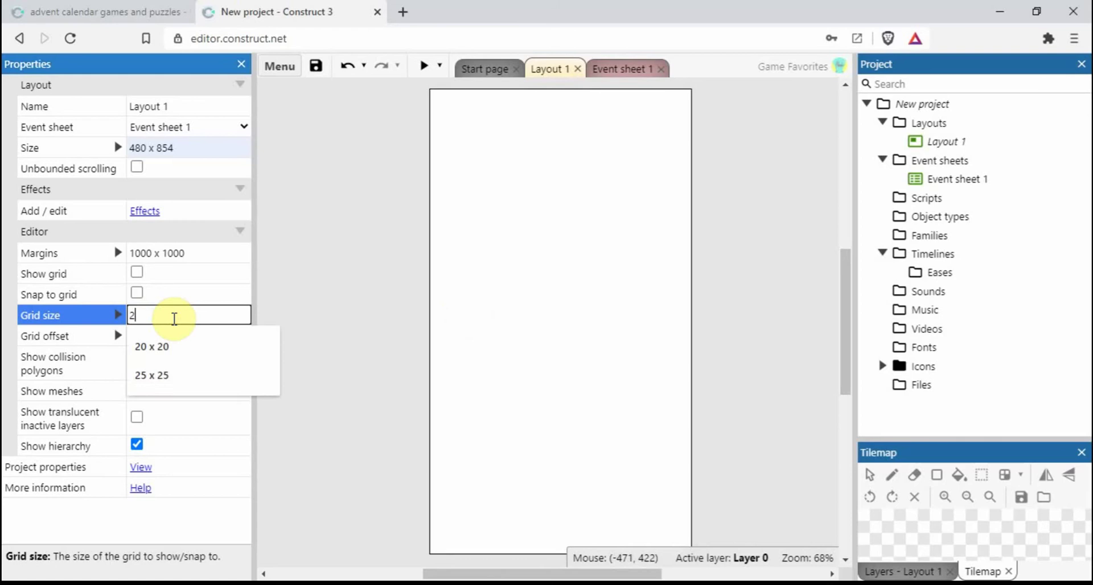
type(" x 20")
key("Tab")
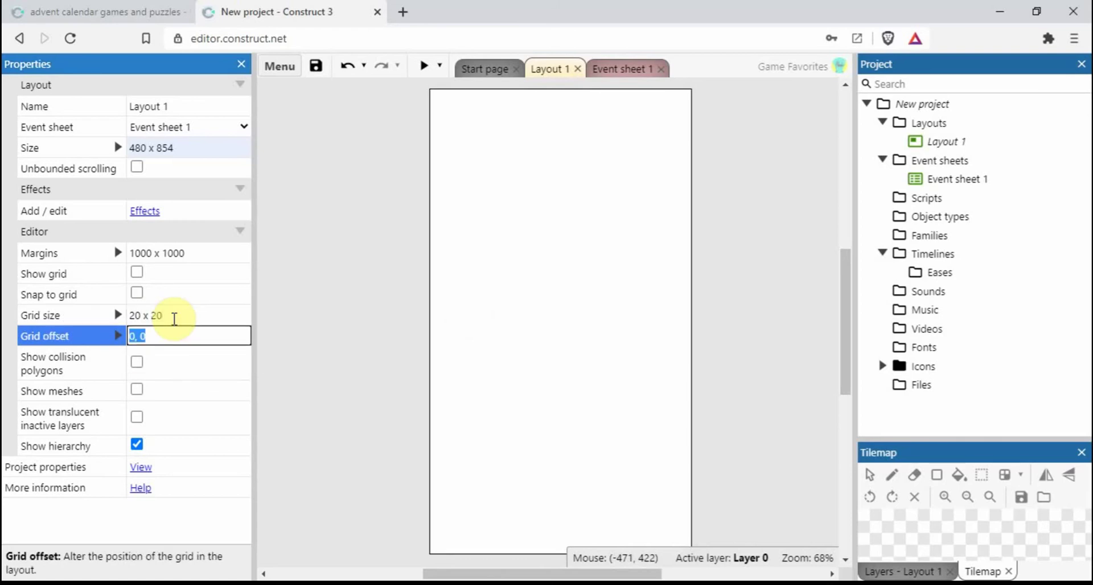
left_click(137, 294)
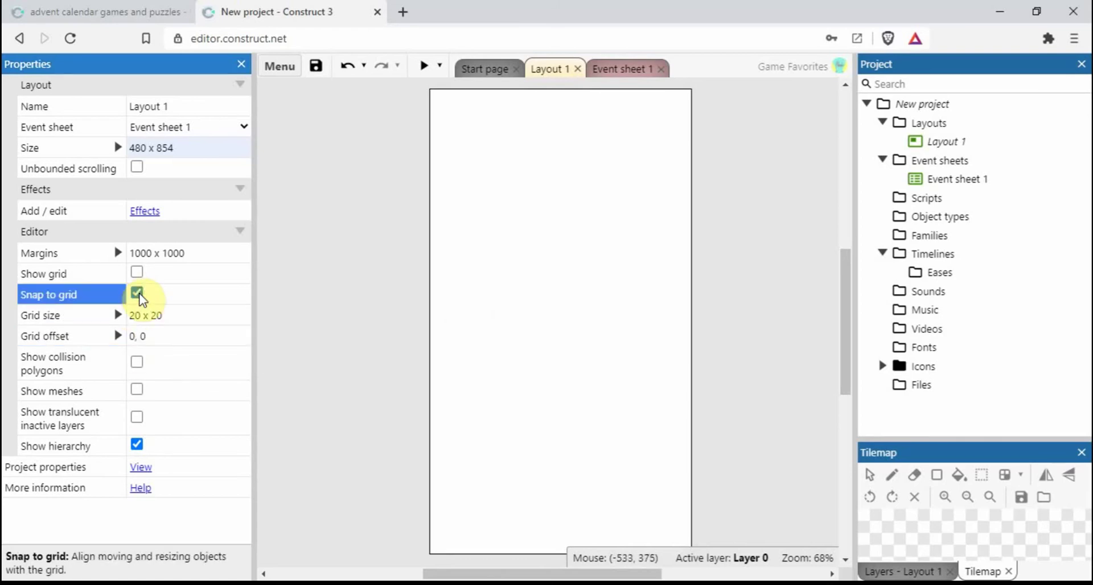
left_click(137, 273)
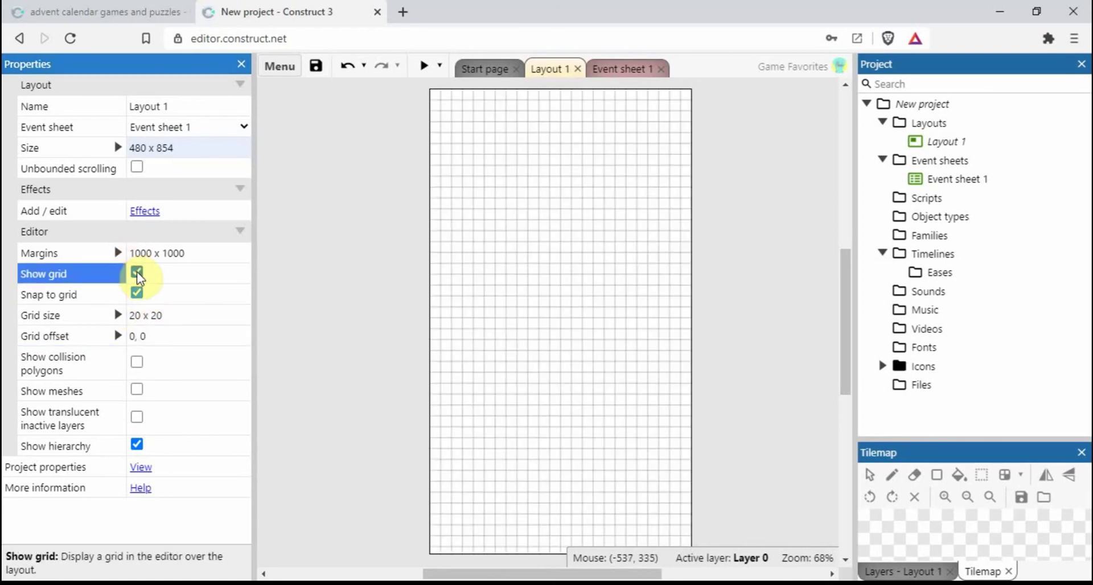
left_click(136, 272)
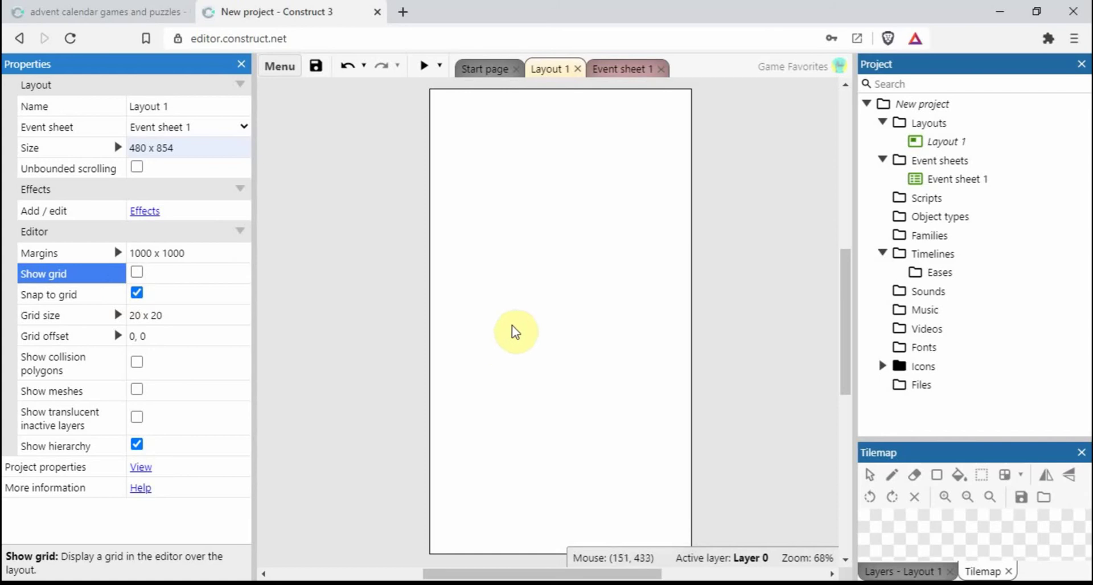
Insert a Sprite named BlackBar into Layout 1
double_click(528, 327)
type("spr")
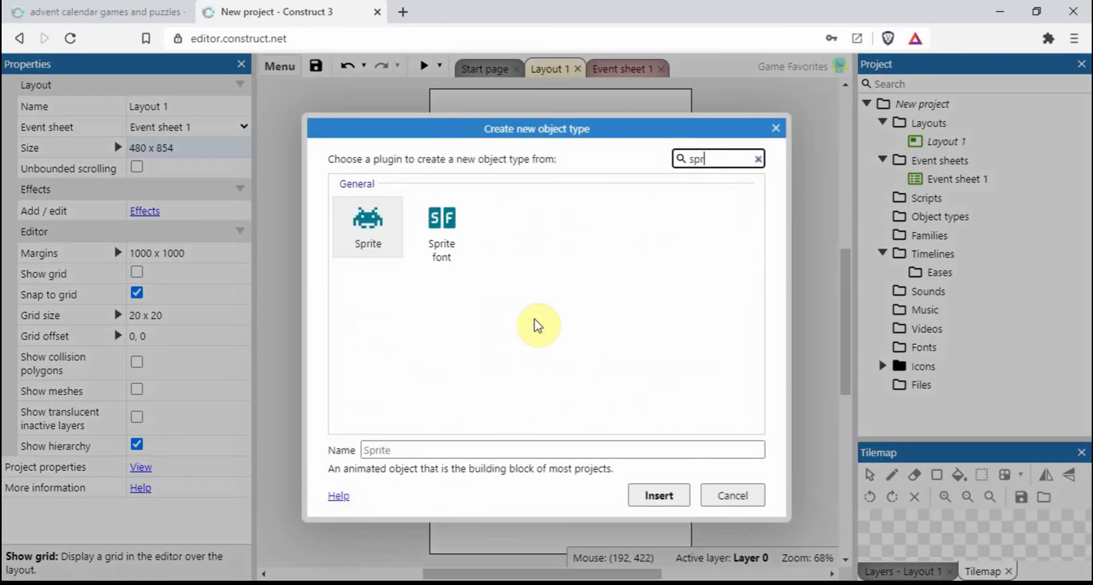
left_click(371, 231)
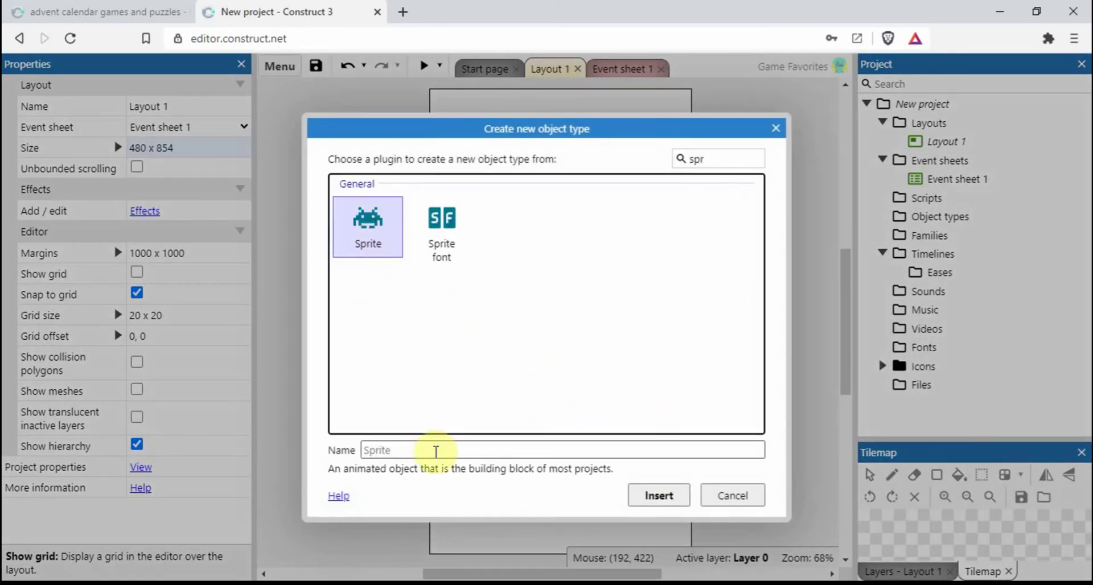
left_click(421, 452)
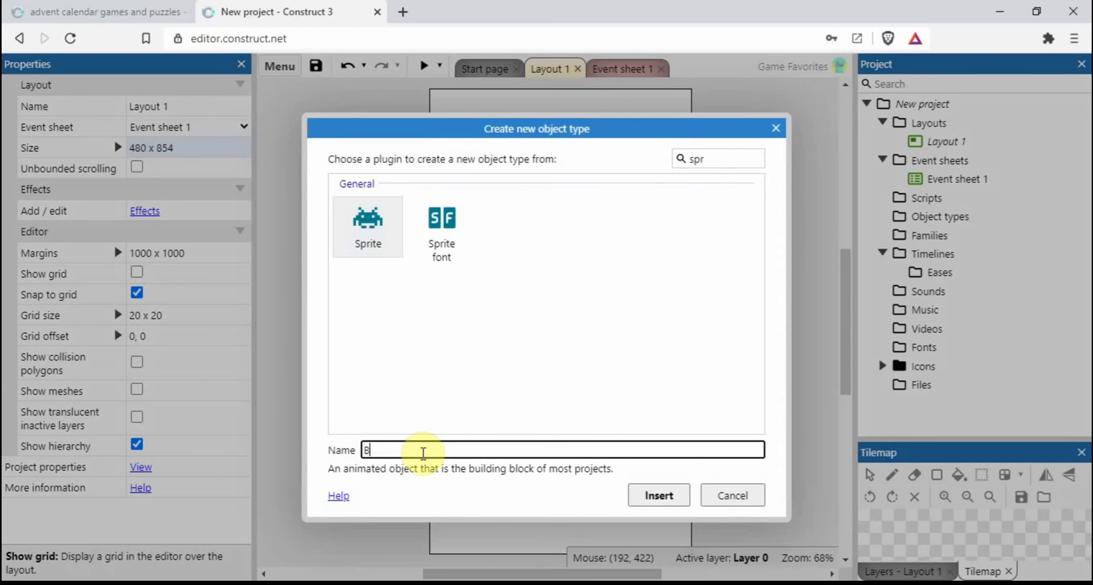
type("BlackBar")
key("Return")
left_click(522, 353)
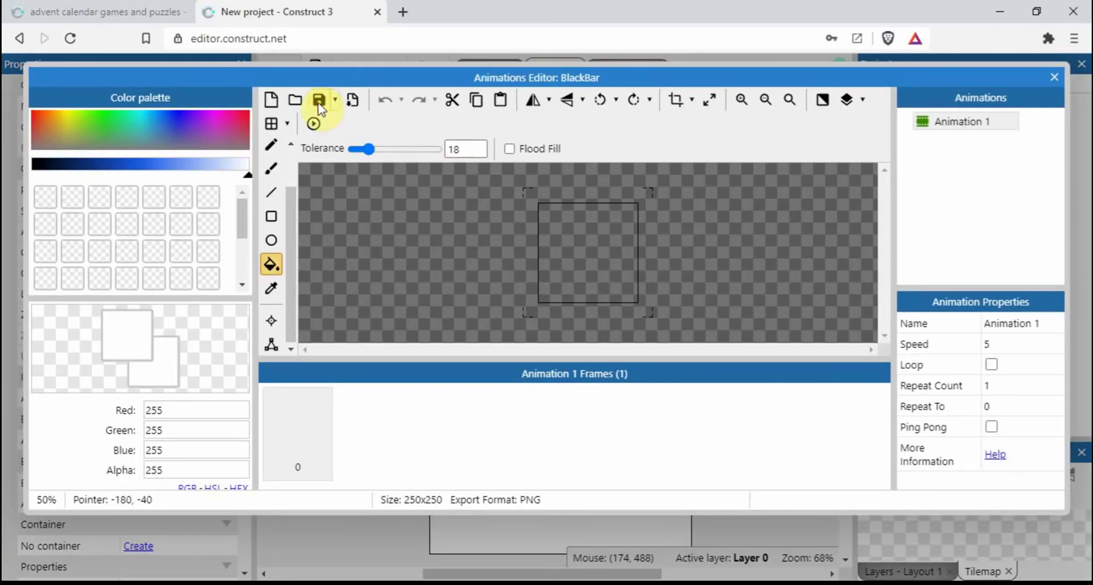
Fill BlackBar's frame black and resize its canvas to 300 x 60
left_click(34, 168)
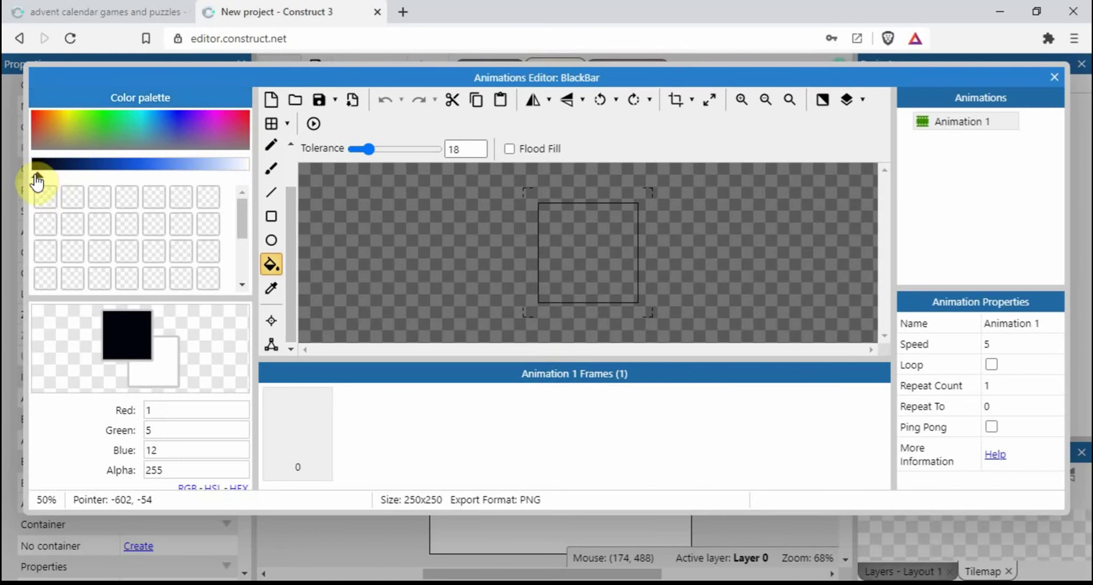
left_click(555, 251)
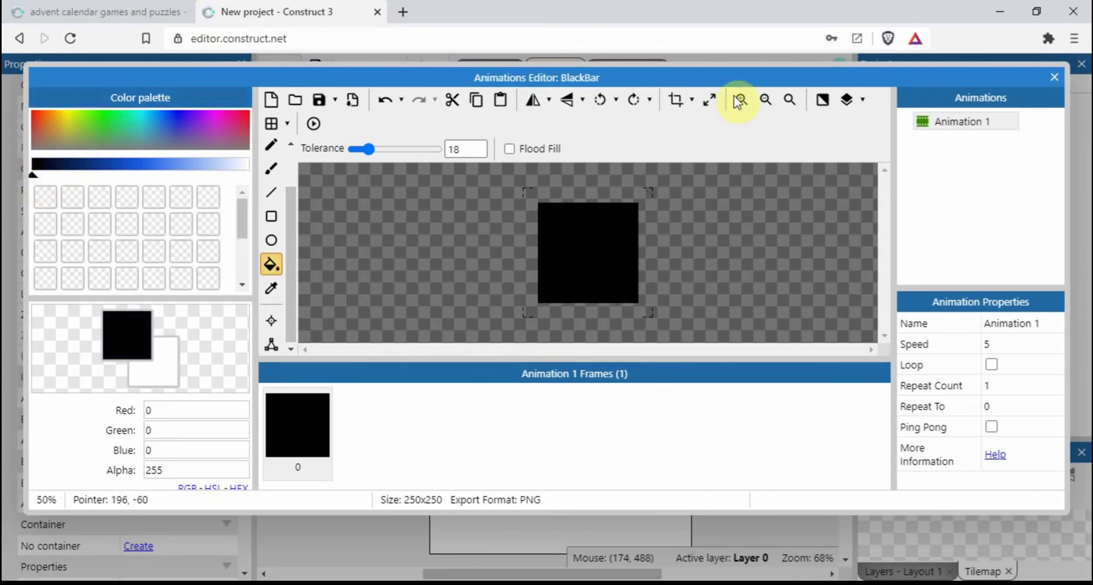
left_click(710, 99)
type("500")
key("Tab")
type("60")
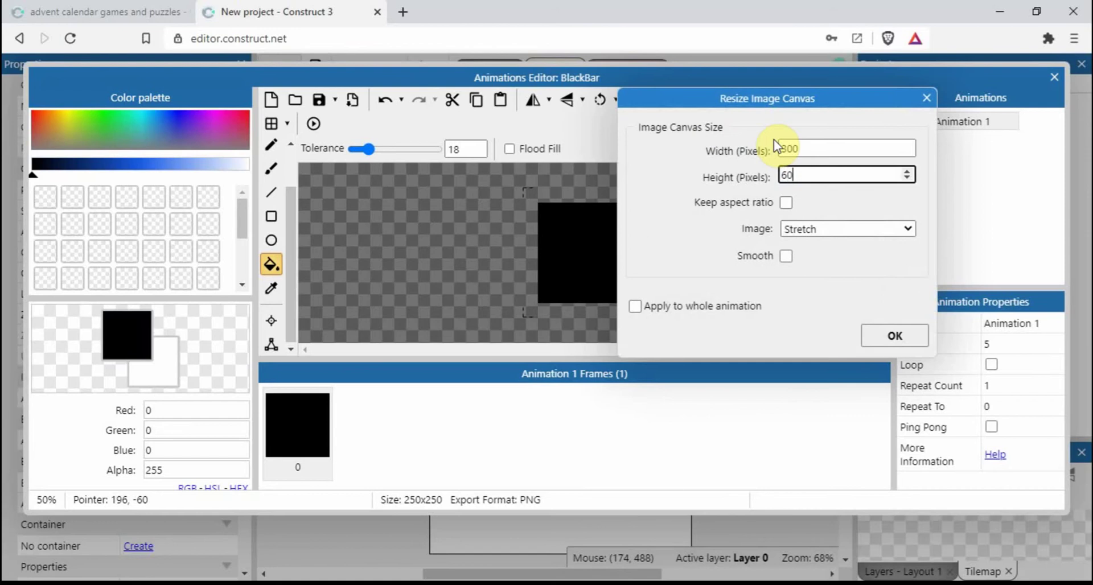
key("Return")
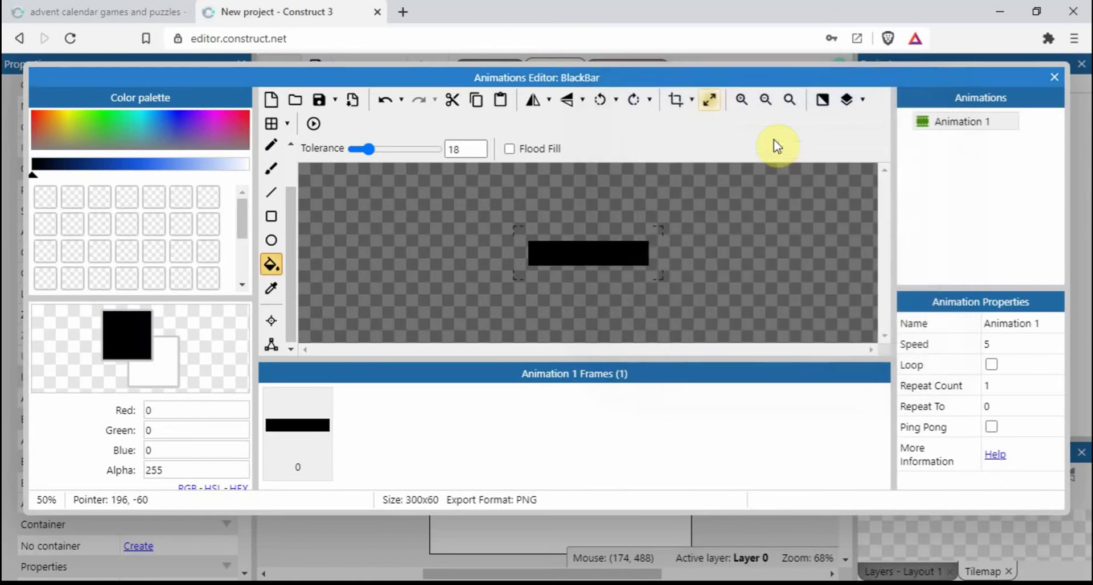
left_click(1055, 77)
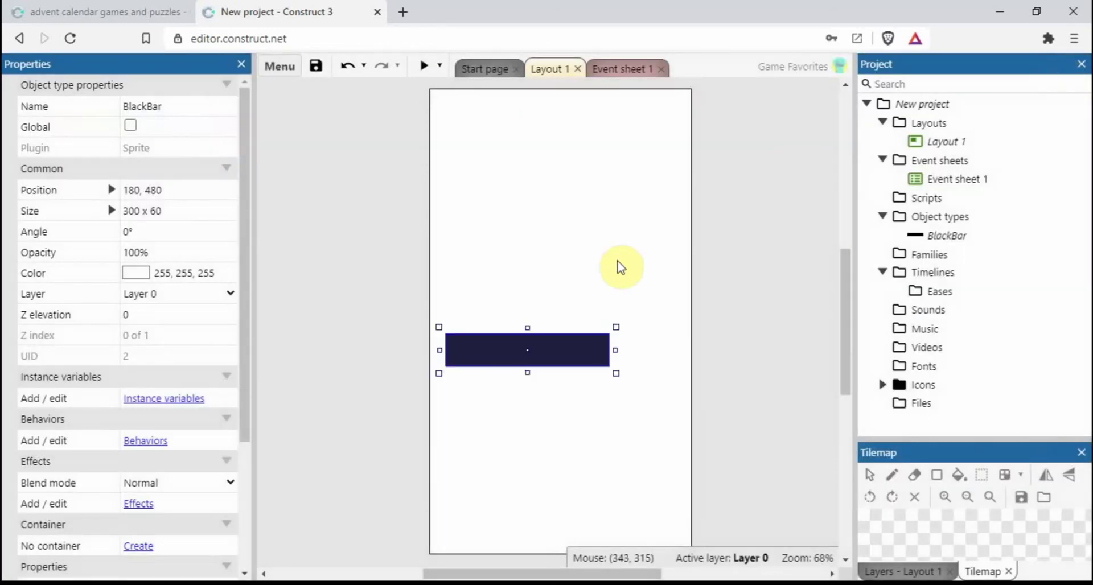
Move BlackBar's origin point to its right edge with Quick Assign
left_click(610, 265)
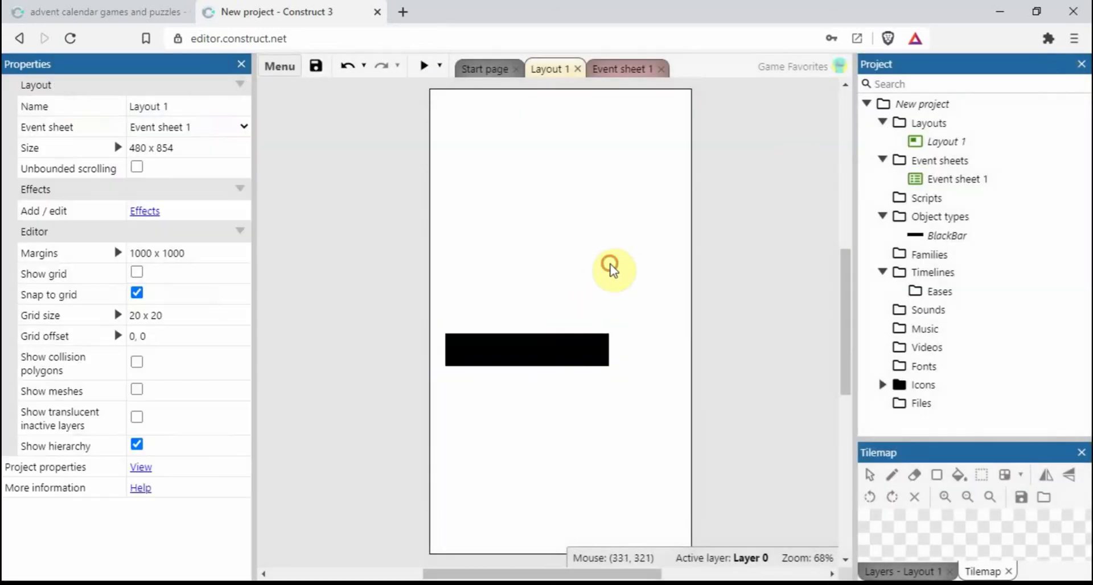
left_click(551, 360)
double_click(562, 351)
left_click(272, 322)
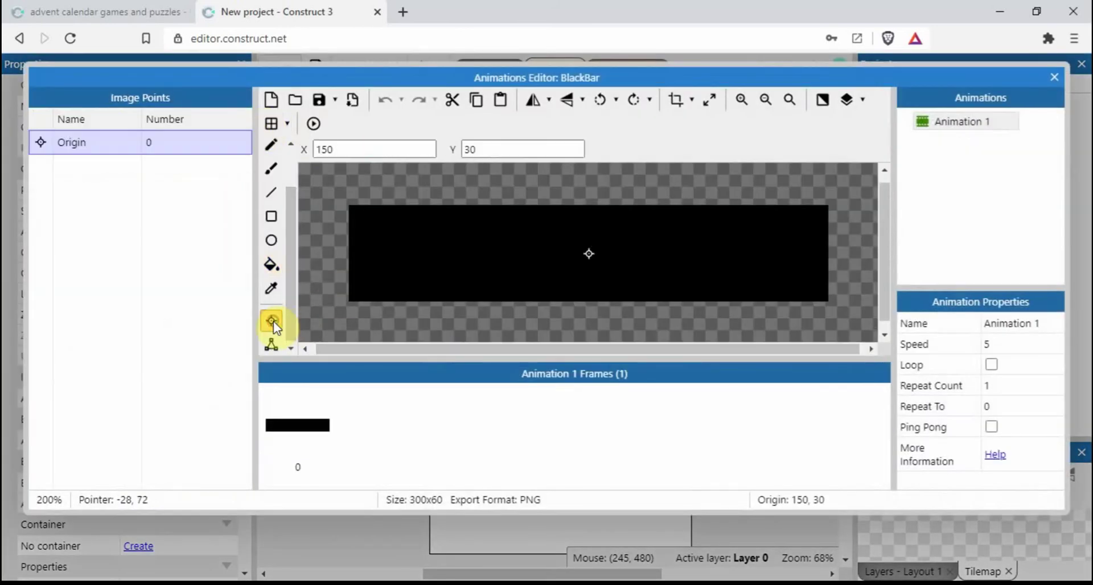
right_click(98, 156)
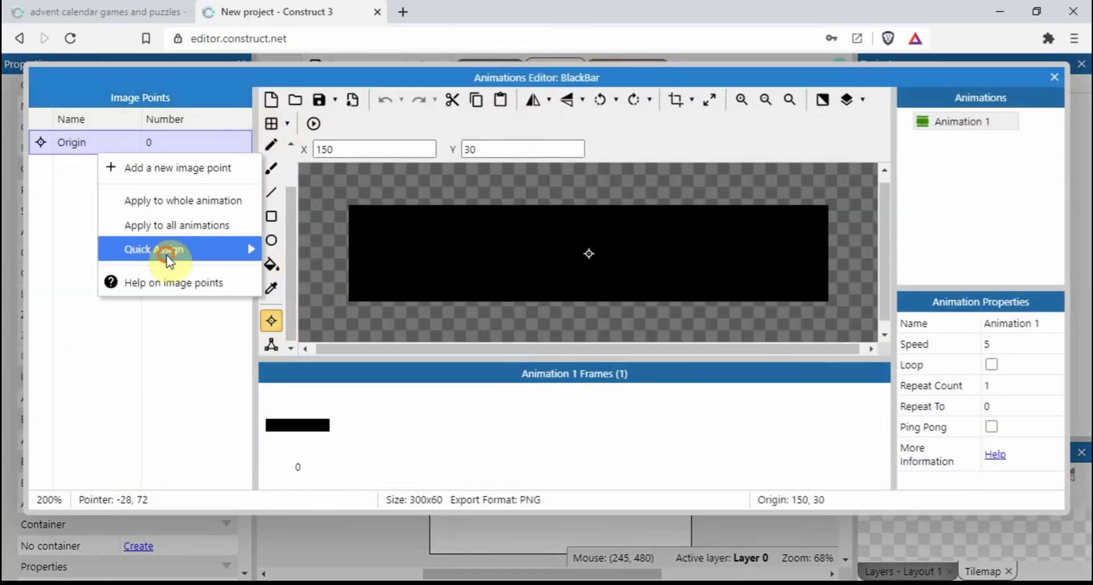
mouse_move(164, 251)
left_click(317, 379)
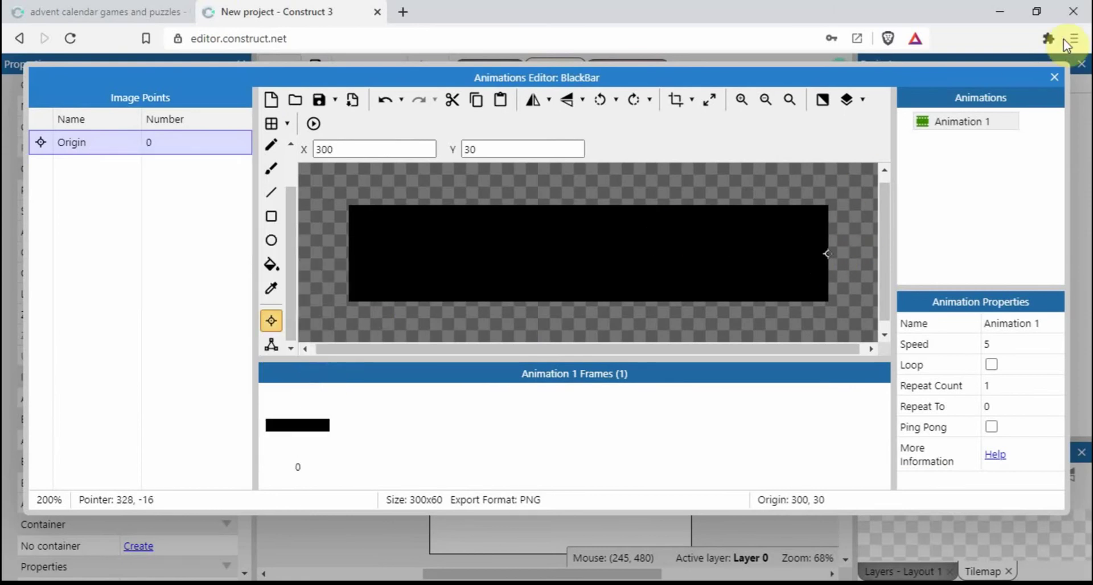
left_click(1054, 80)
Drag the black bar lower in the layout
left_click(578, 302)
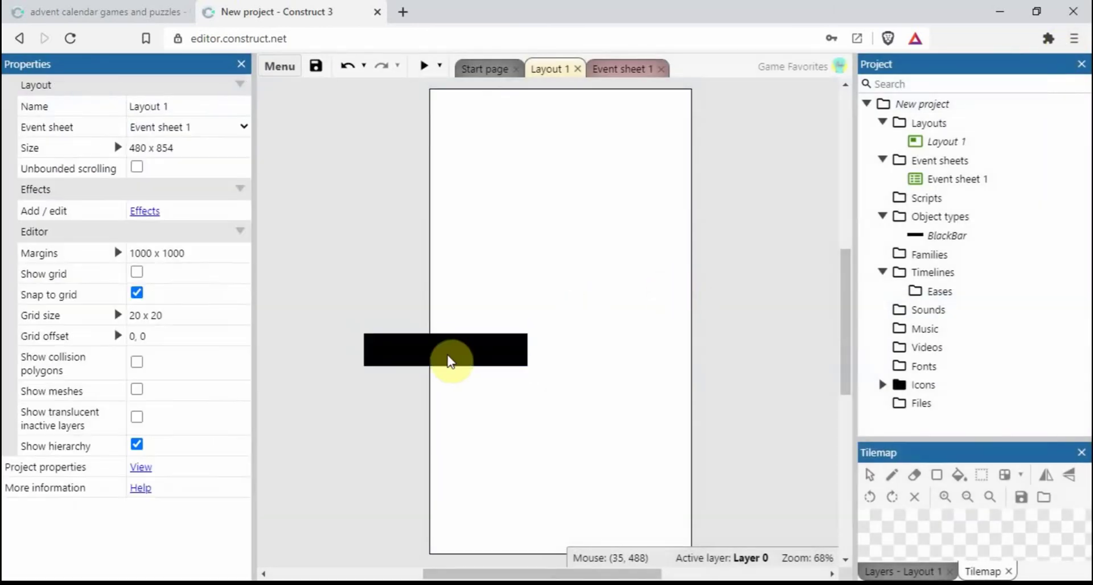
left_click_drag(449, 360, 561, 428)
left_click(572, 393)
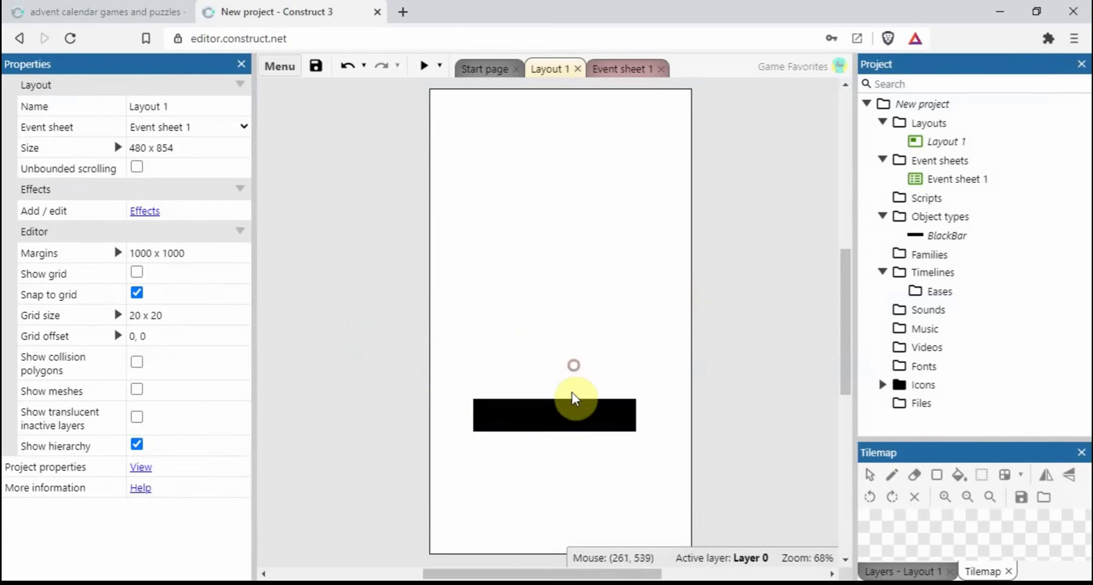
Begin inserting another Sprite object into the layout
double_click(562, 364)
type("spr")
left_click(375, 226)
left_click(421, 450)
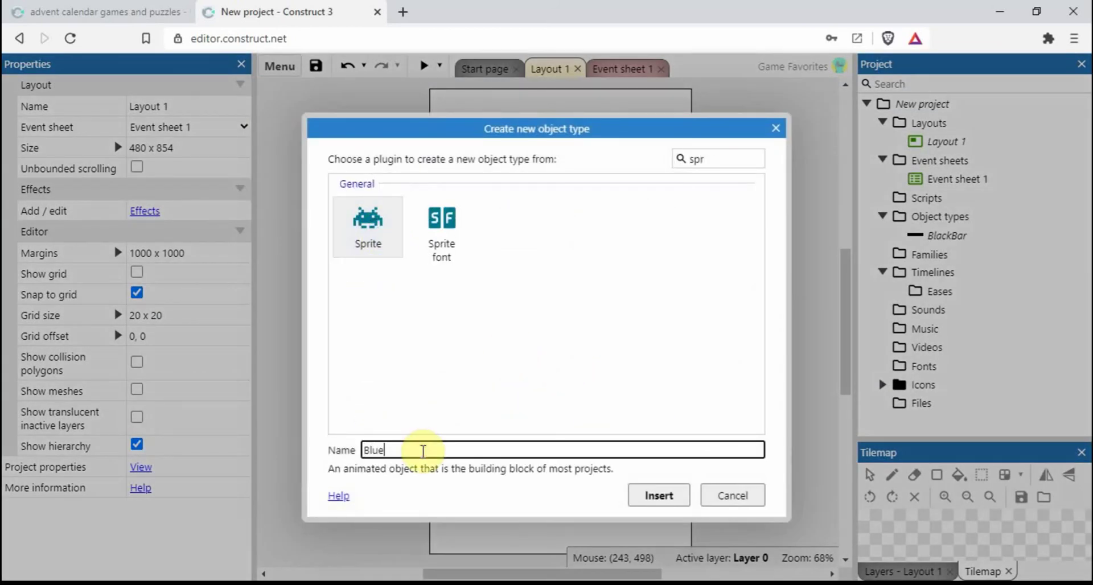
Create the BlueBar sprite and fill its frame blue
key("Return")
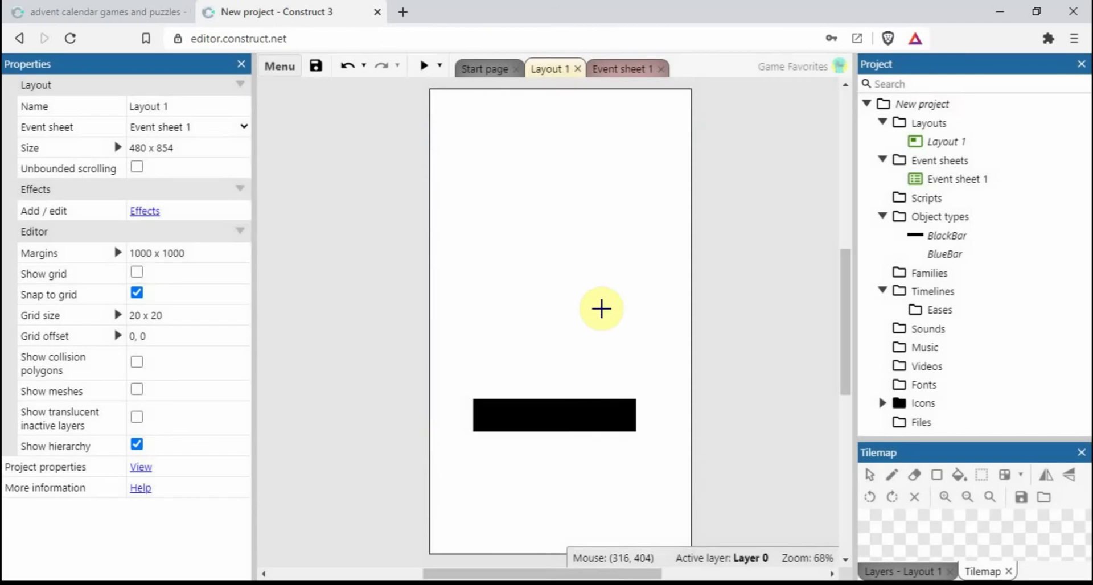
left_click(538, 350)
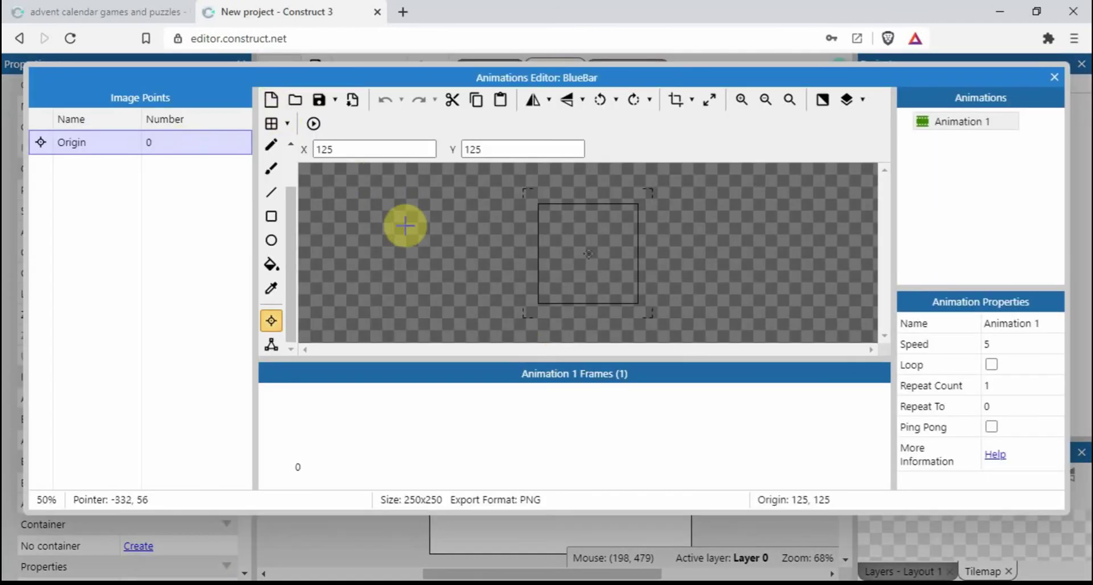
left_click(271, 264)
left_click(147, 166)
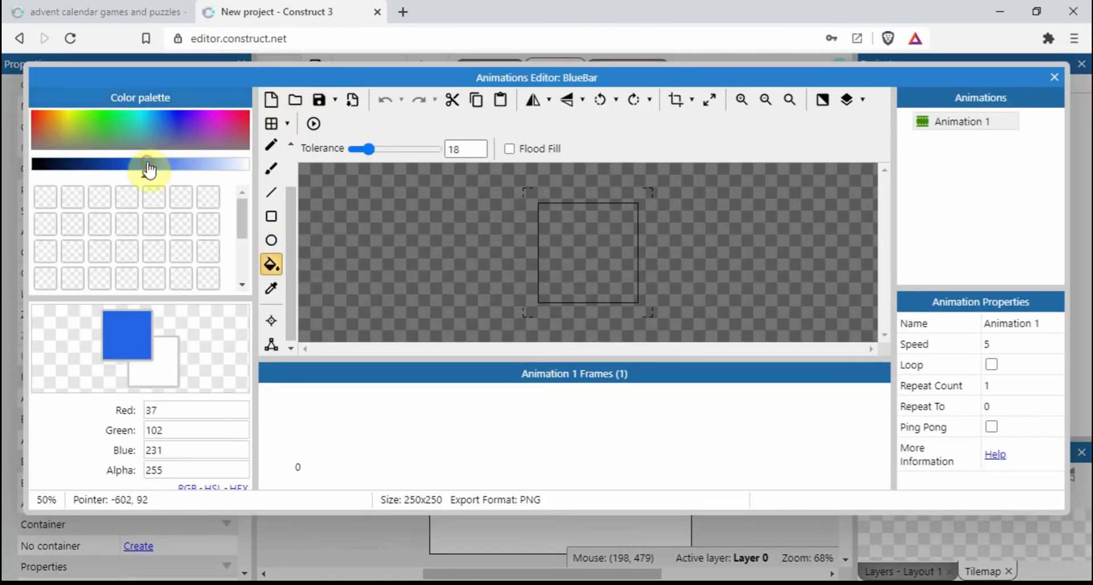
left_click(593, 256)
Resize BlueBar's image canvas to 300 x 60
left_click(713, 103)
type("300")
key("Tab")
type("6")
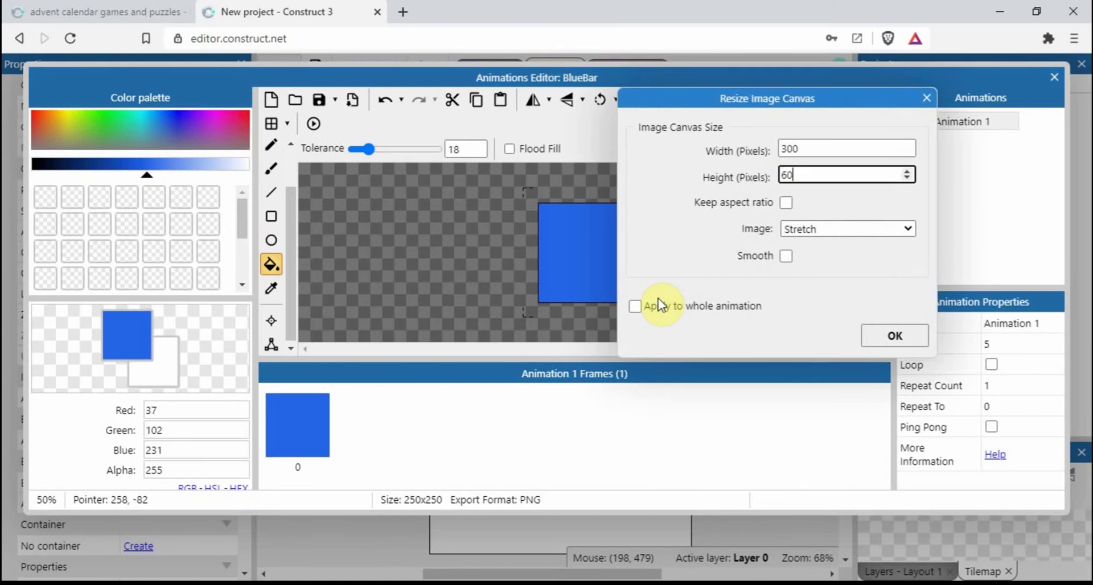
type("0")
key("Return")
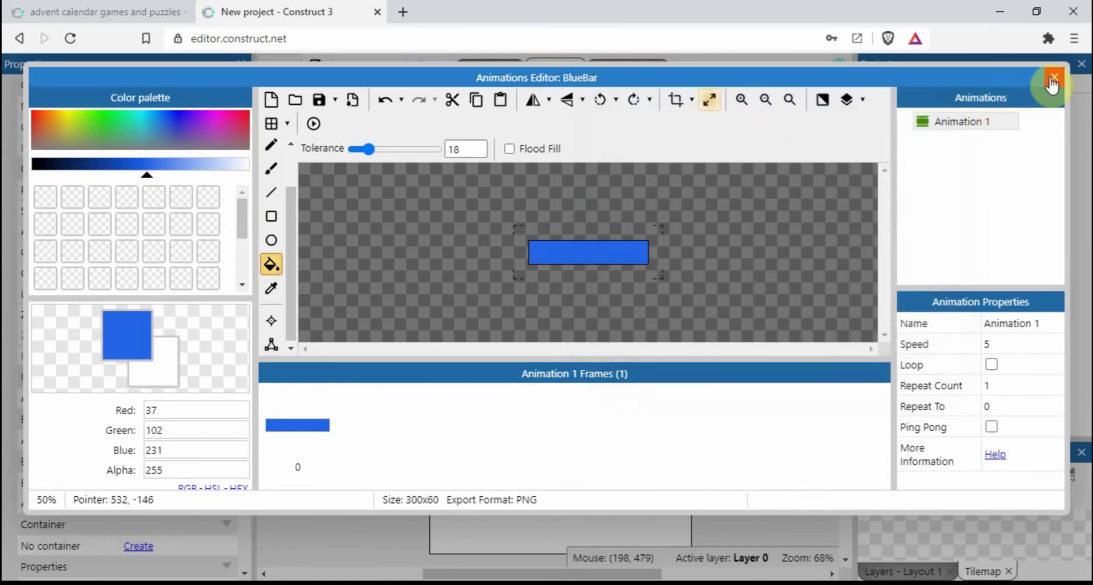
left_click(1055, 77)
Set BlueBar's origin to its right edge via Quick Assign > Right
left_click(672, 298)
left_click(542, 349)
double_click(542, 348)
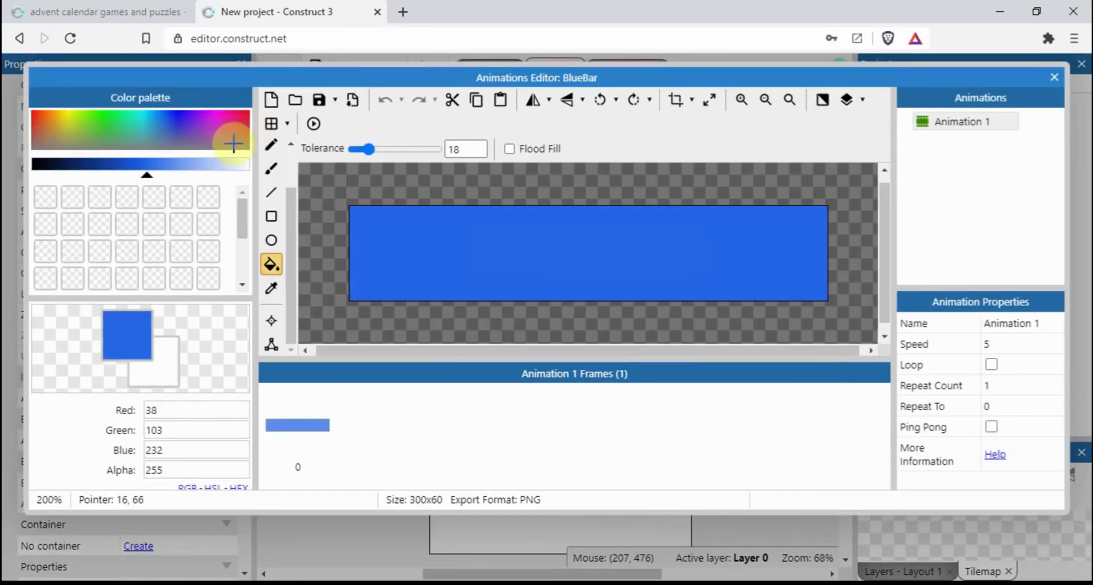
left_click(268, 319)
right_click(90, 143)
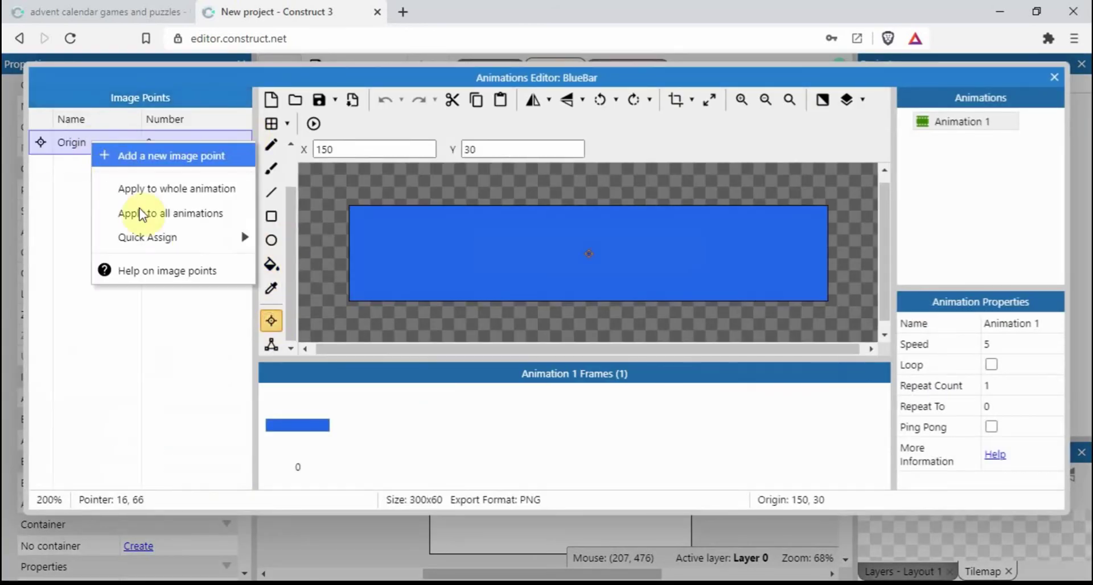
mouse_move(149, 236)
left_click(342, 367)
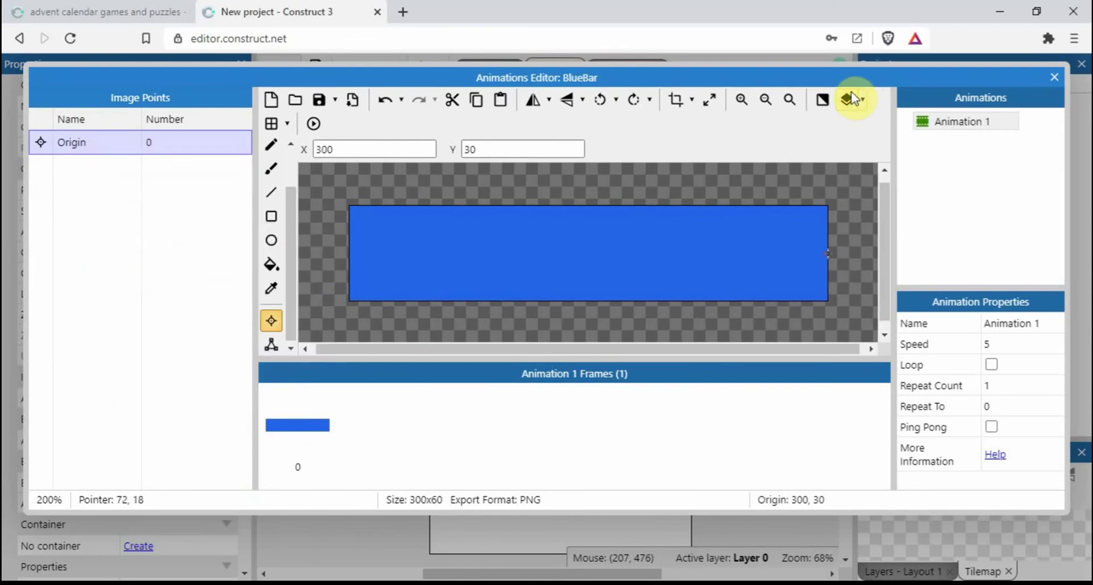
left_click(1054, 80)
Clone the BlueBar object type, place it, and rename it WhiteBar
left_click(657, 279)
left_click(495, 350)
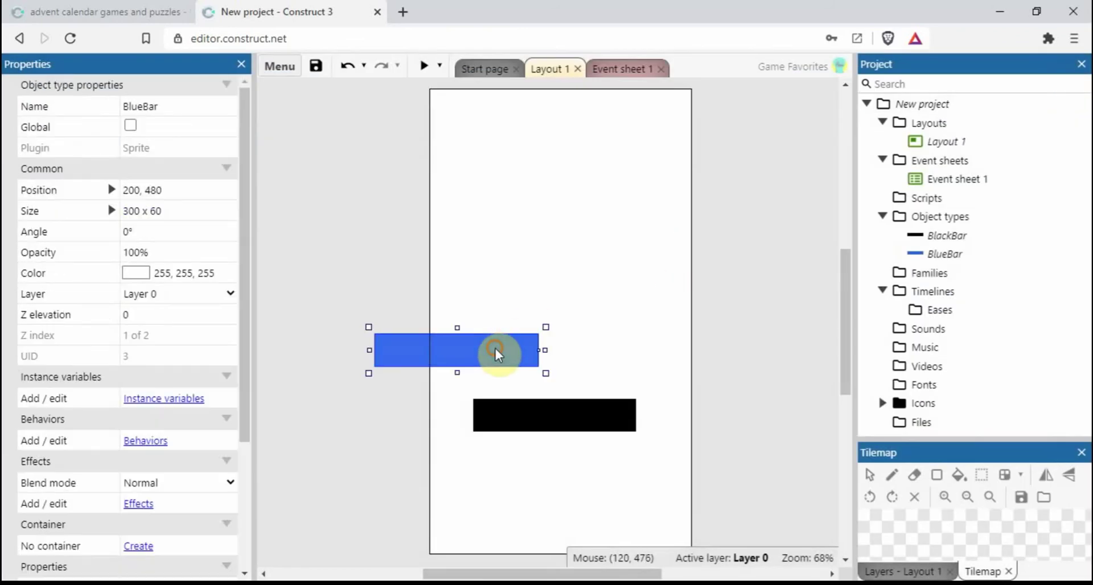
right_click(495, 349)
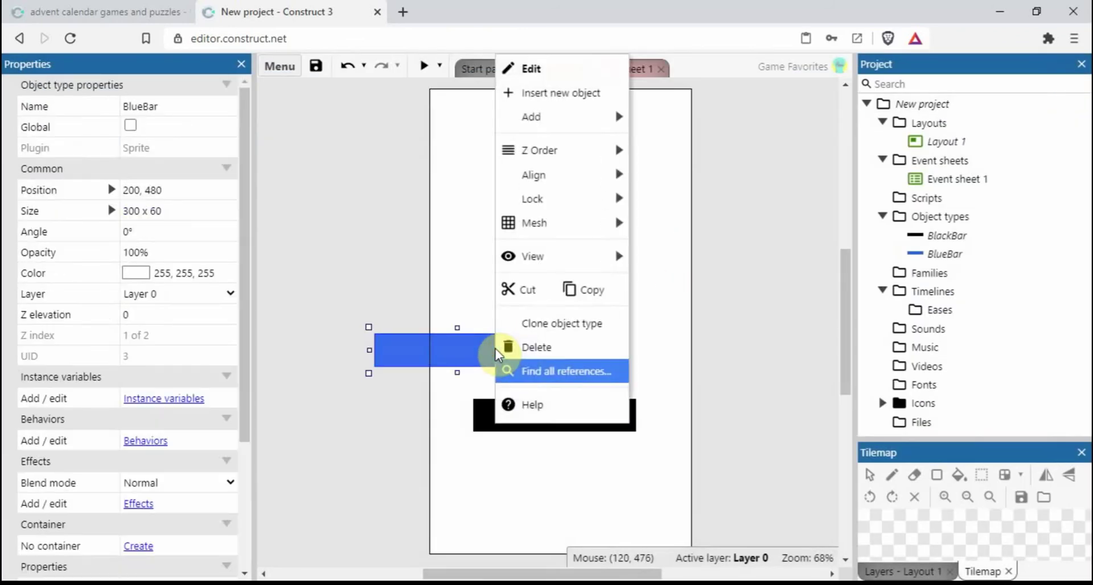
left_click(550, 328)
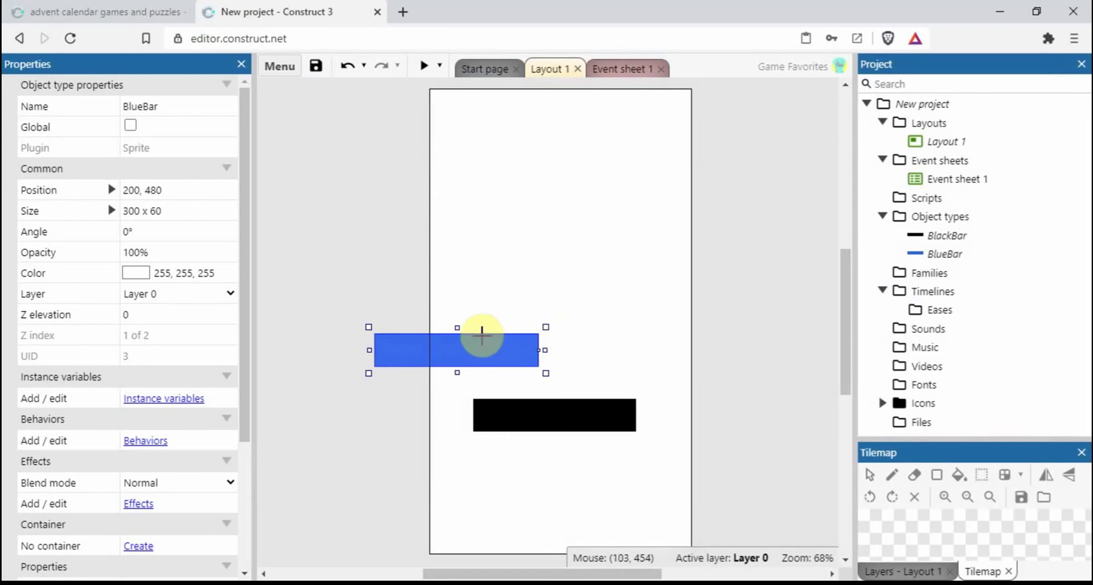
left_click(456, 265)
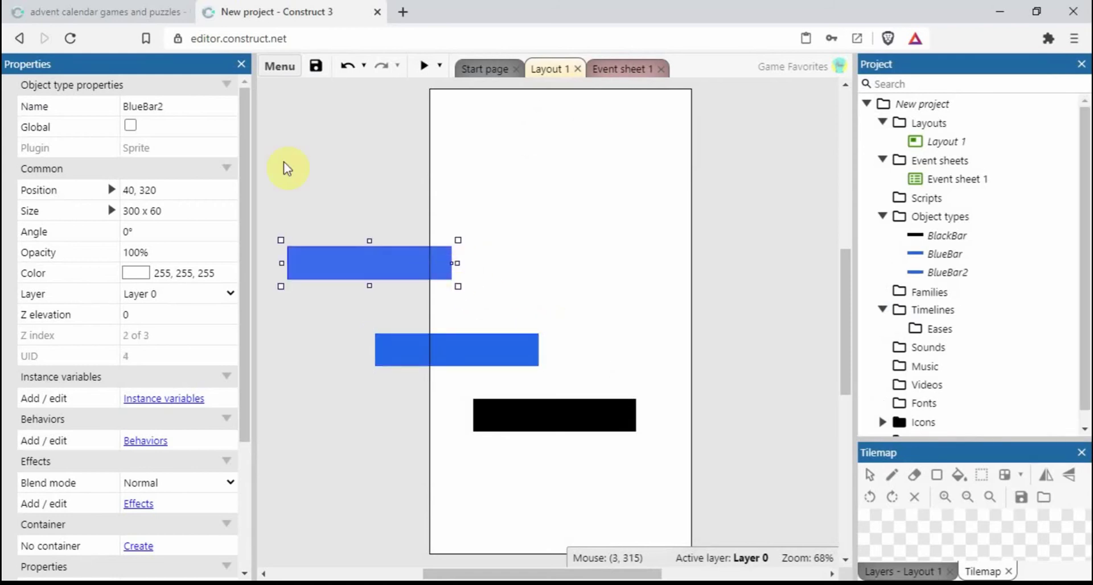
left_click(181, 103)
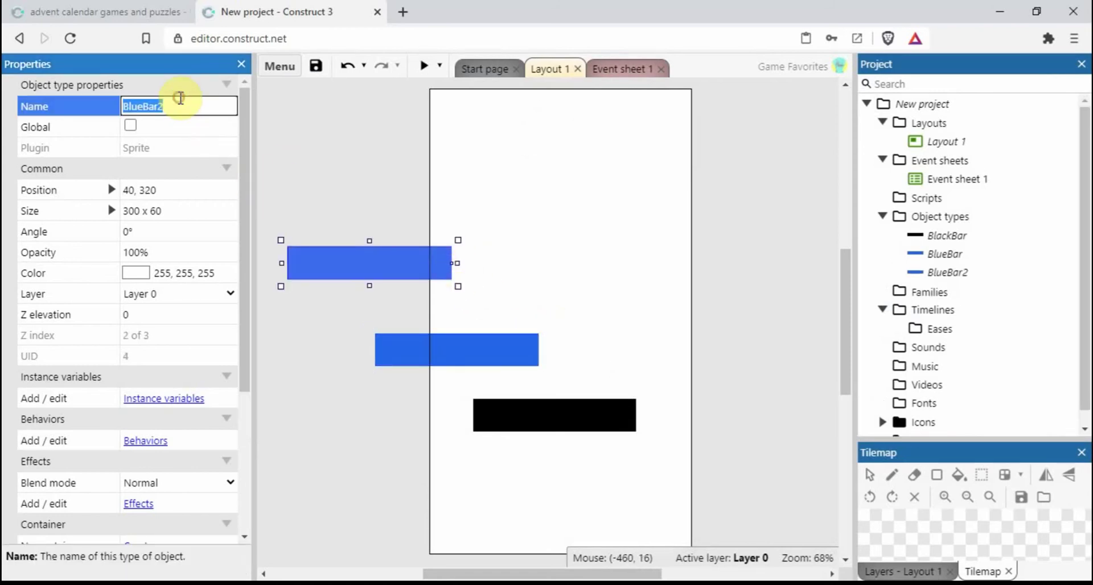
type("WhiteBar")
key("Tab")
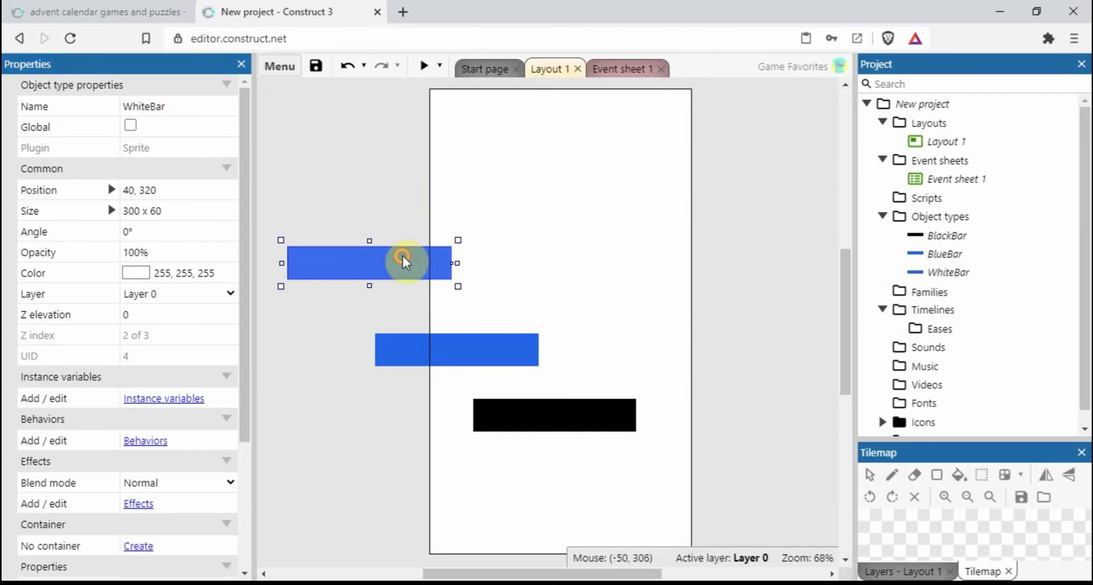
Fill WhiteBar's image with white in the Animations Editor
double_click(402, 256)
left_click(271, 264)
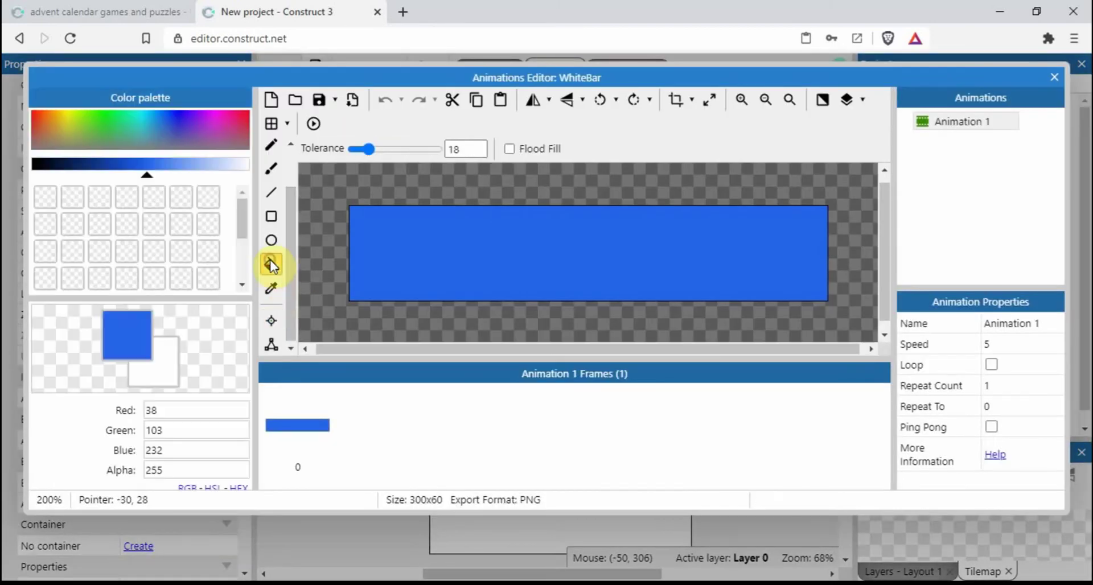
left_click_drag(227, 171, 256, 177)
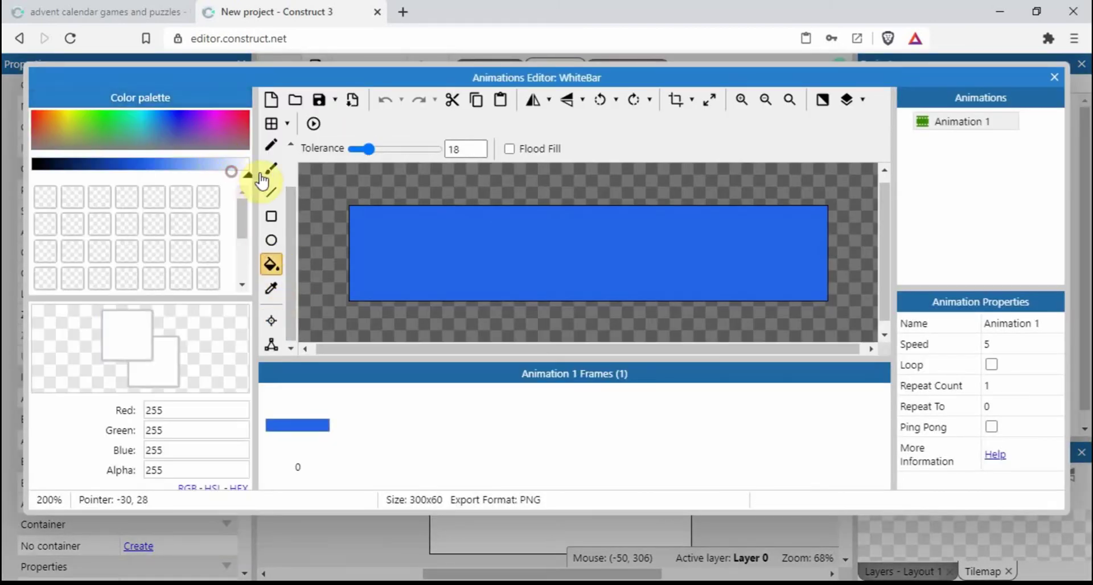
left_click(594, 282)
left_click(1054, 77)
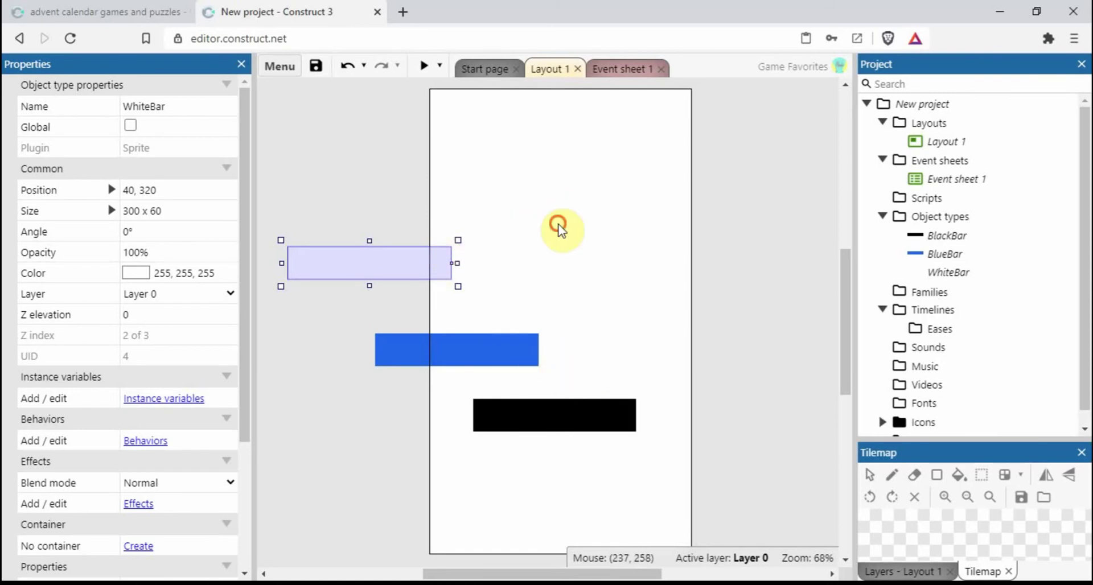
Drag the BlueBar down so it sits over the BlackBar
left_click(559, 227)
left_click(429, 340)
left_click_drag(443, 350, 545, 419)
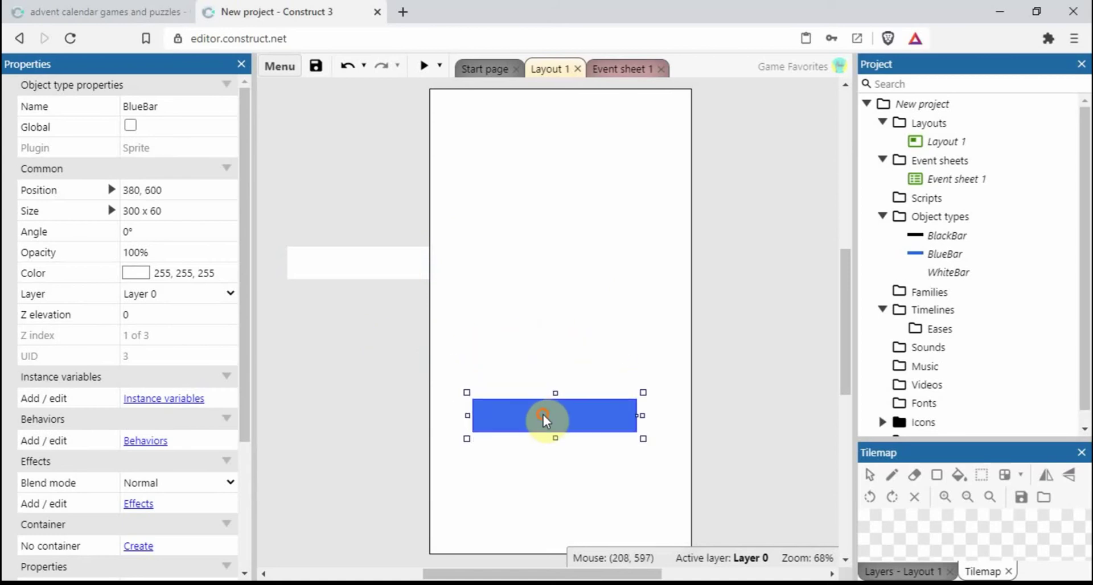
left_click(584, 343)
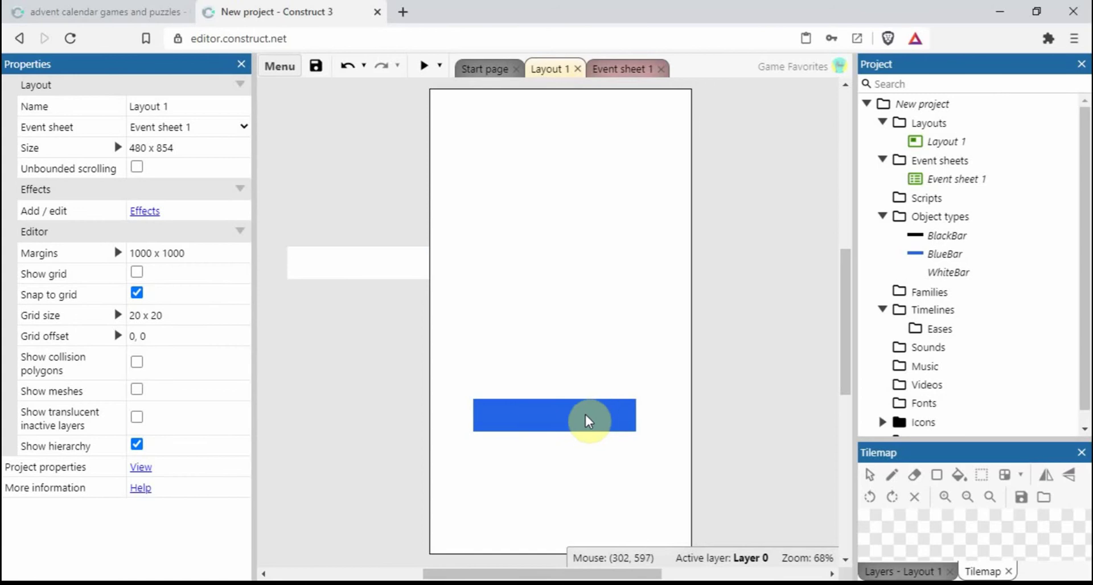
left_click(579, 418)
left_click_drag(248, 329, 242, 308)
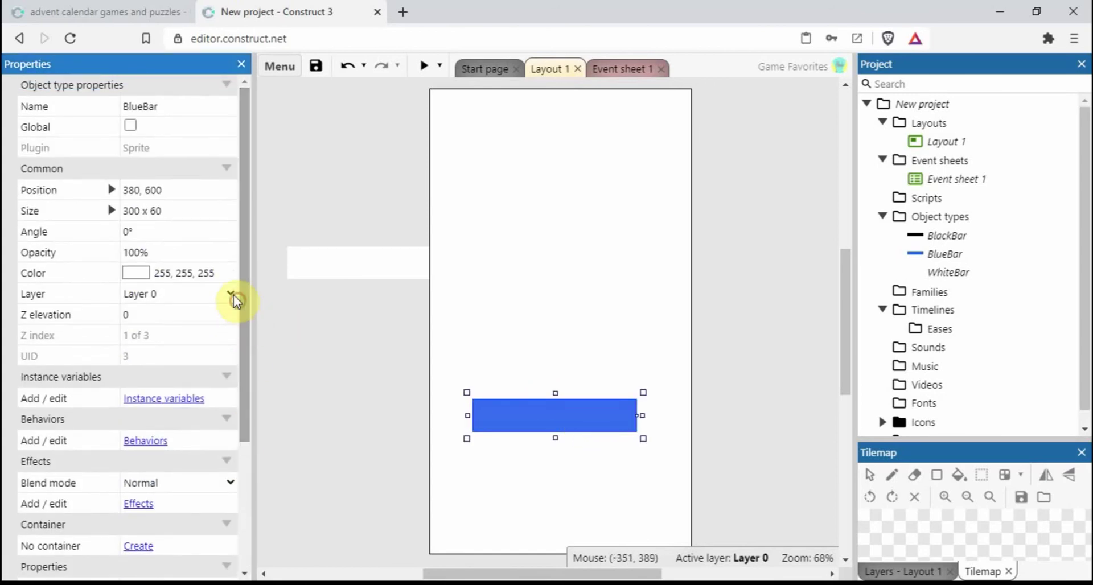
Change the BlueBar's size from 300 x 60 to 290 x 50
left_click(168, 209)
left_click(174, 210)
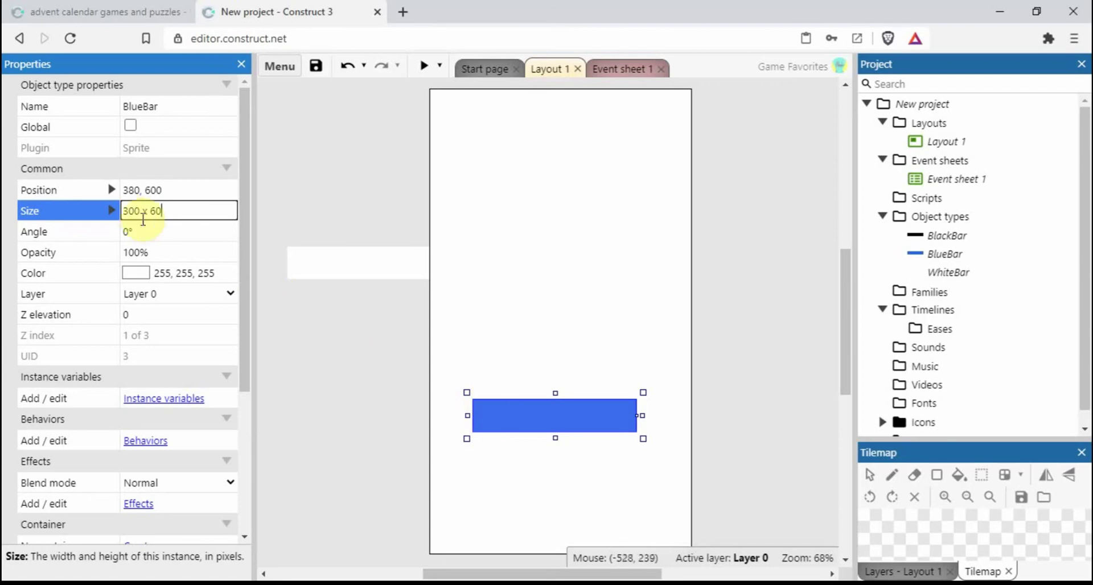
key("BackSpace")
key("BackSpace")
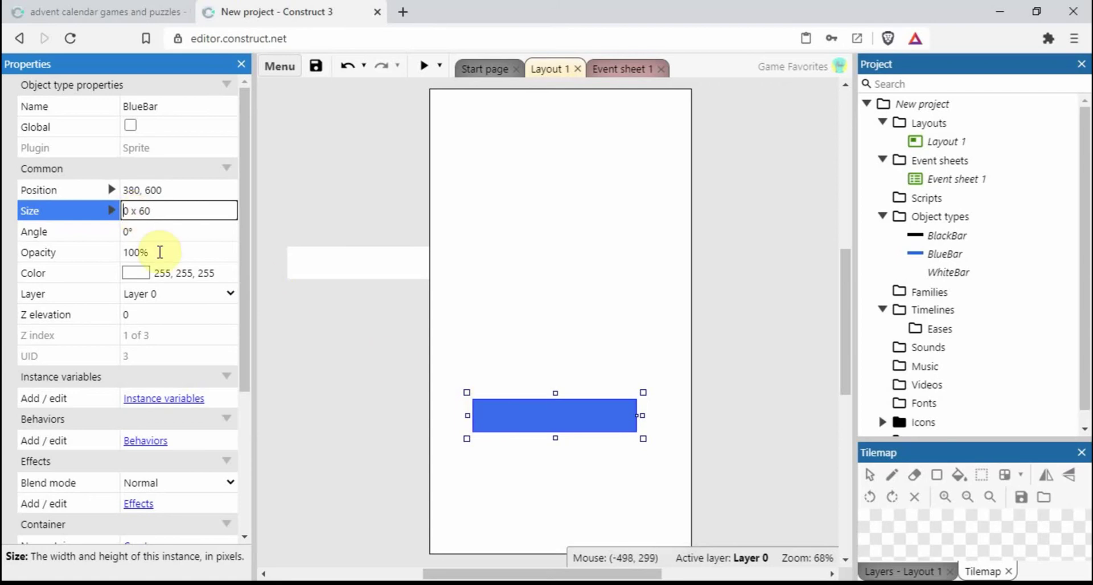
type("29")
left_click(164, 212)
key("BackSpace")
key("BackSpace")
type("50")
key("Tab")
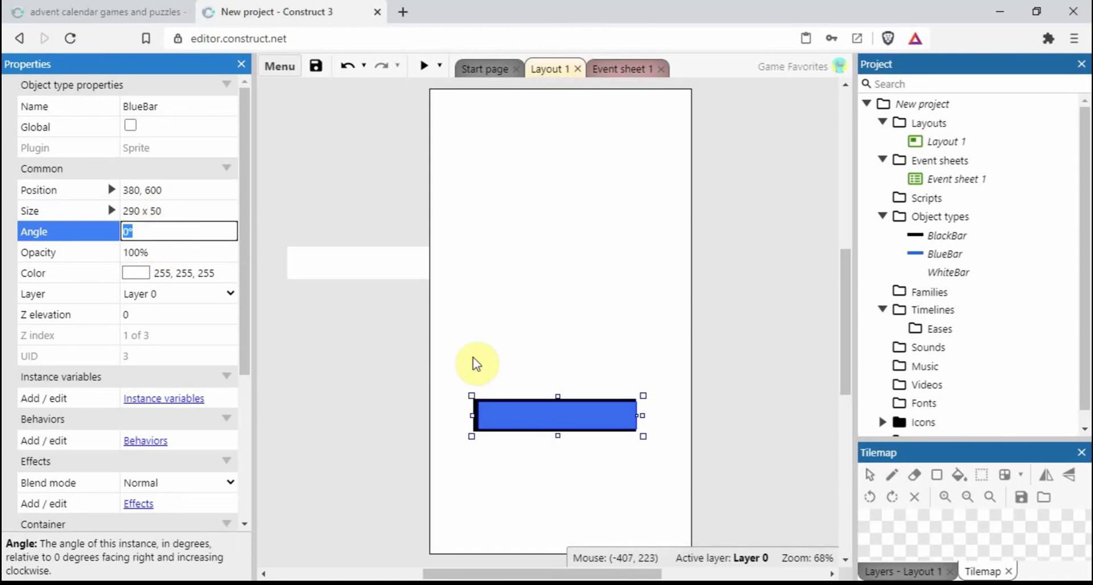
left_click(527, 334)
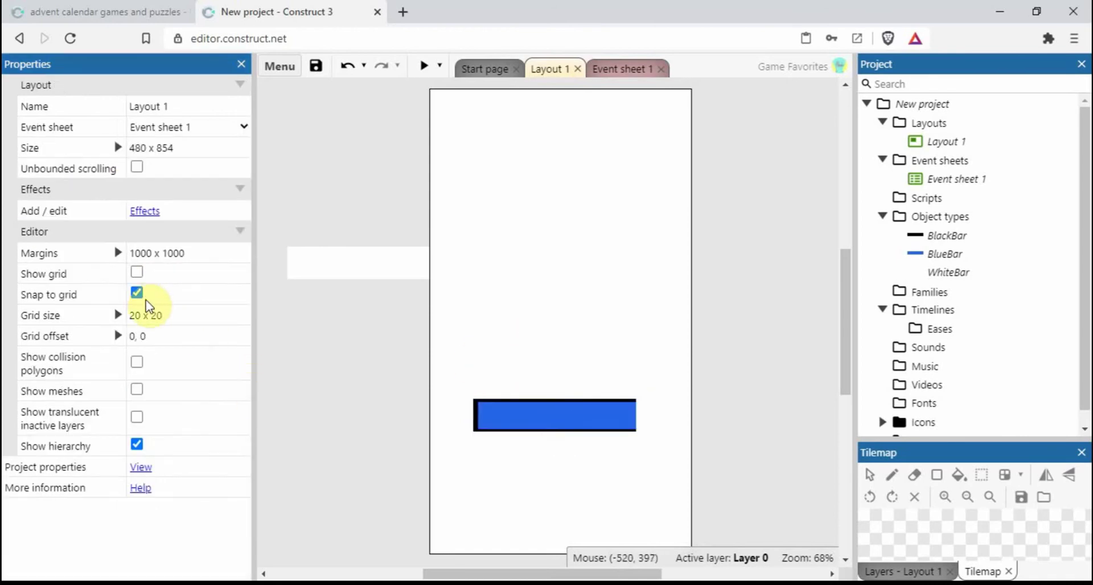
Disable snap to grid, nudge the BlueBar left to 375, 600, and copy its position
left_click(136, 293)
left_click(529, 427)
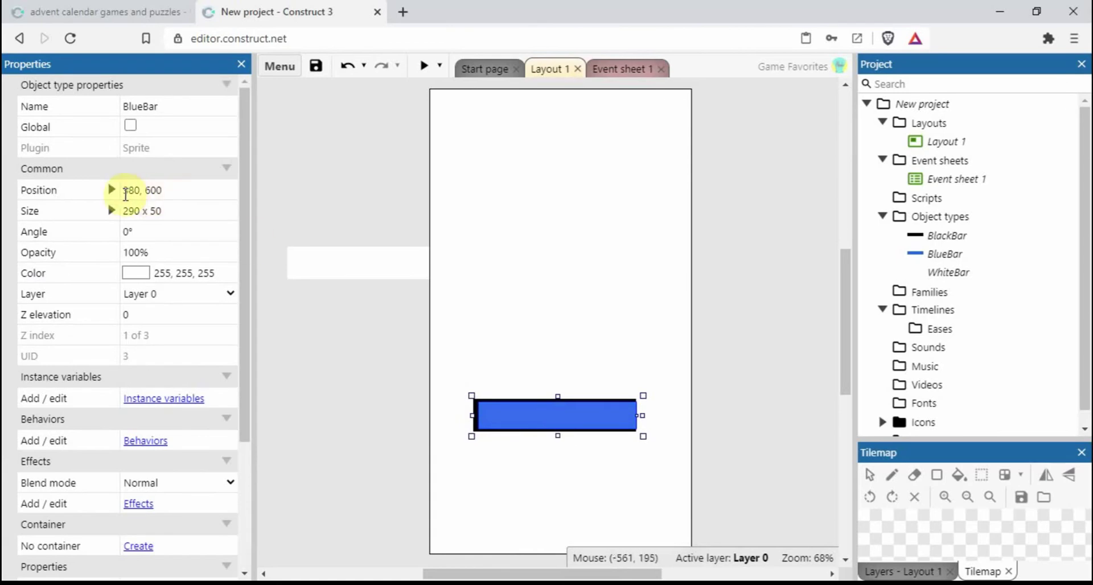
left_click(132, 189)
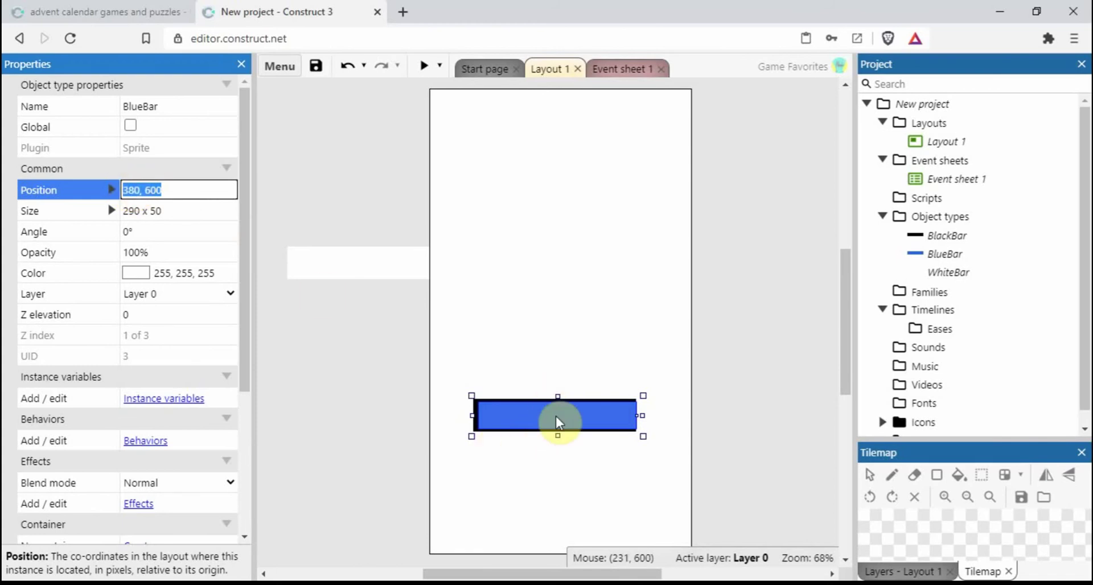
key("Home")
left_click(450, 338)
left_click(546, 410)
key("Left")
key("Left")
key("Left")
key("Left")
key("Left")
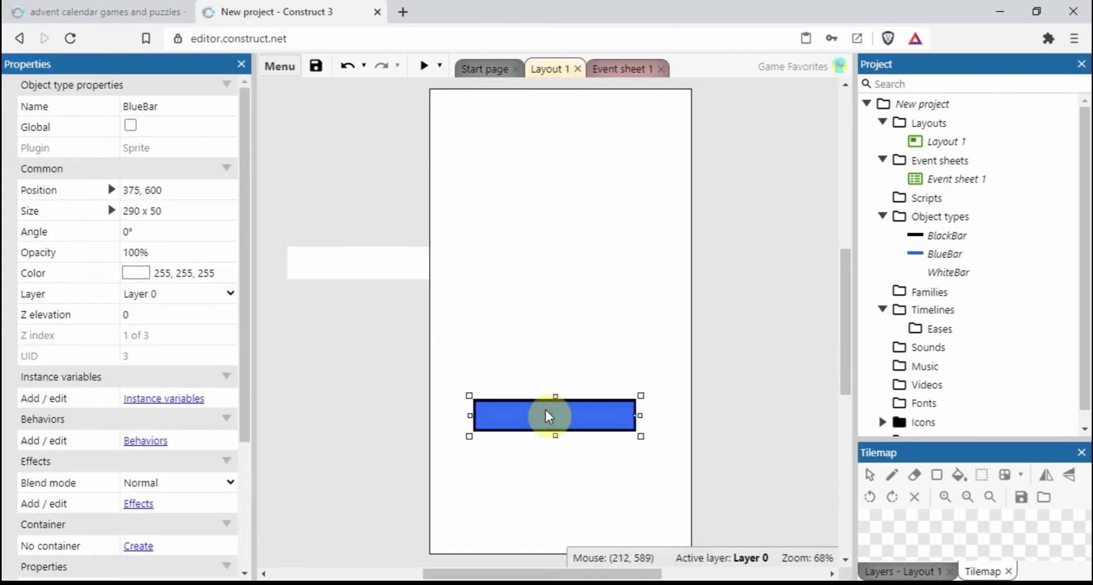
left_click(398, 331)
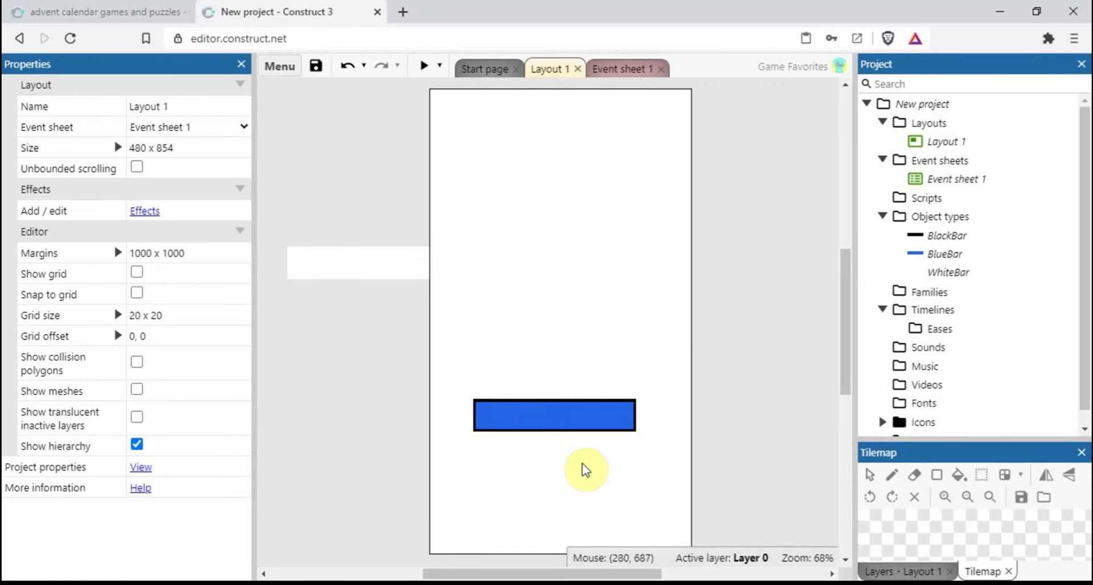
left_click(380, 260)
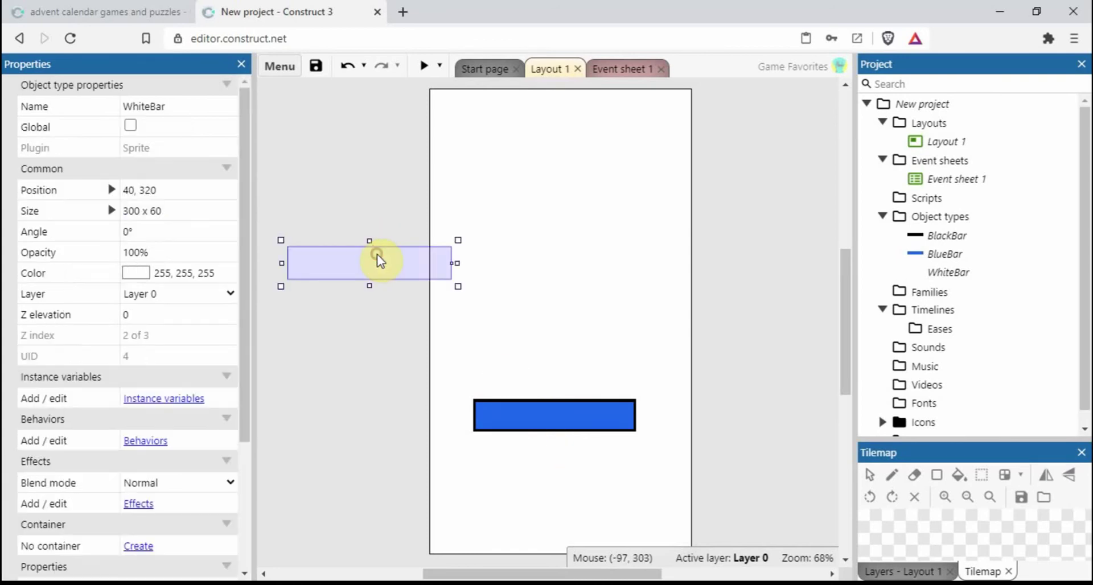
left_click(554, 420)
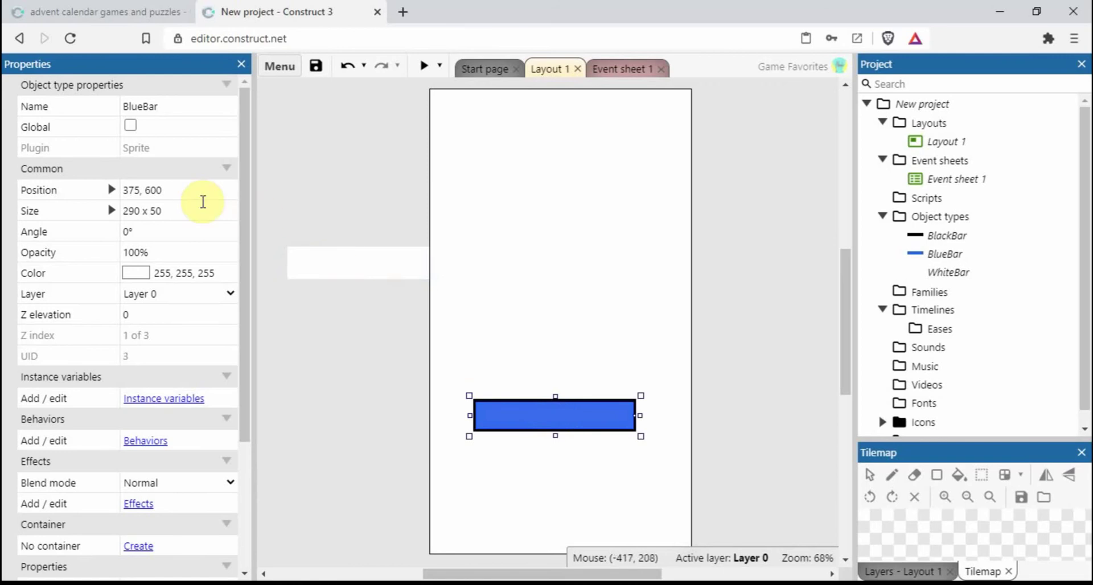
left_click(183, 188)
key("ctrl+c")
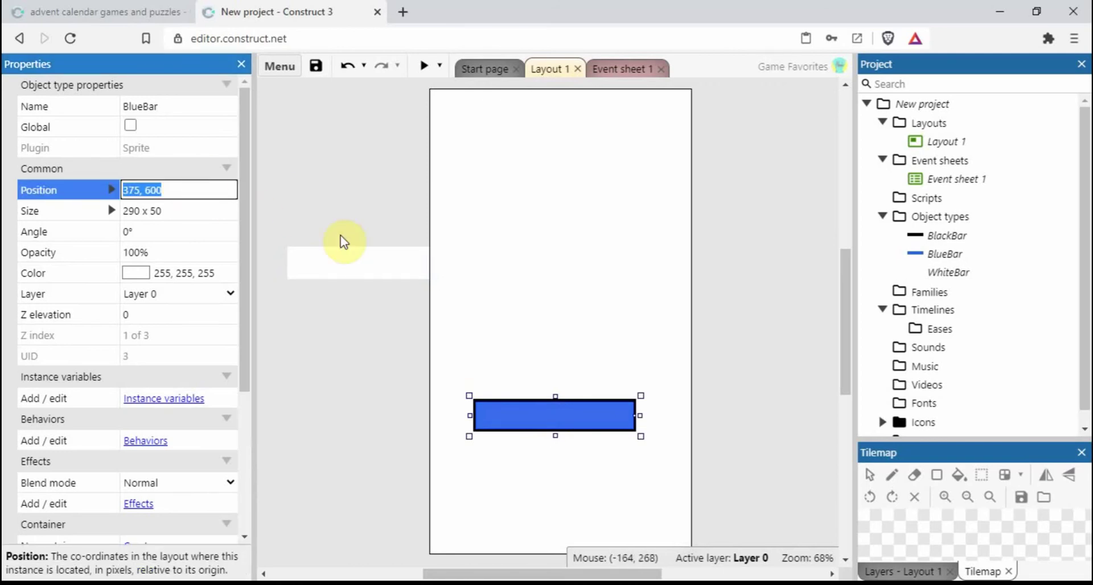
Paste position 375, 600 into the WhiteBar's Position field
left_click(336, 275)
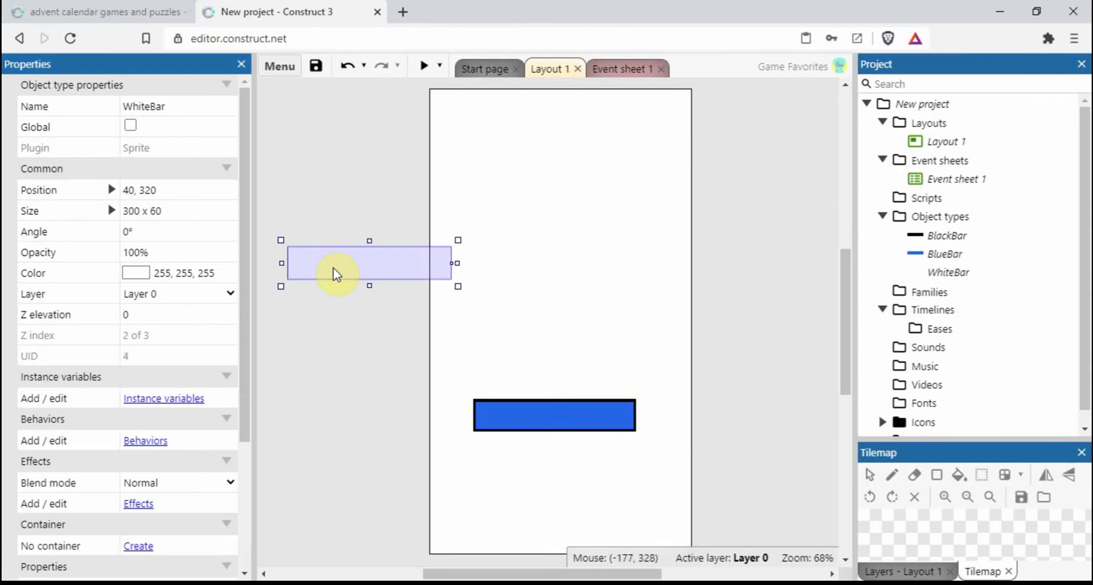
left_click(168, 188)
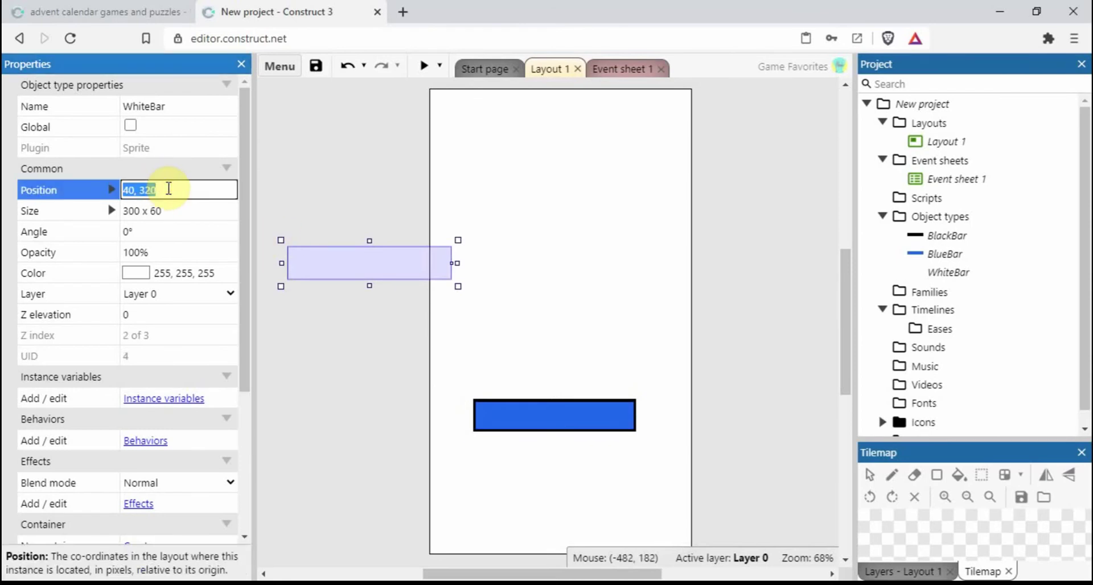
key("ctrl+v")
key("Tab")
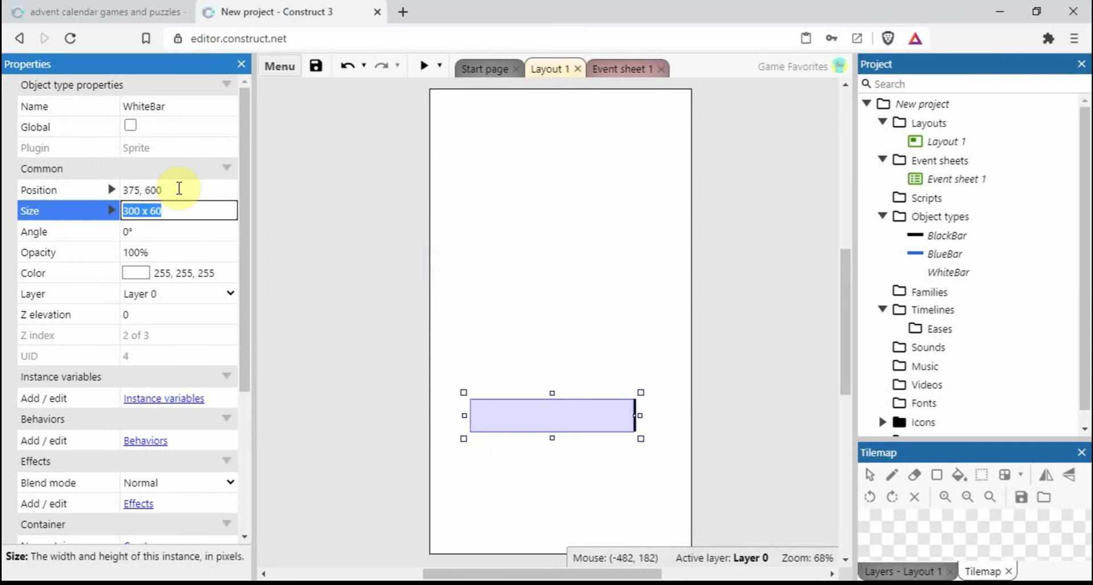
Drag the WhiteBar down below the blue bar
left_click(562, 333)
left_click(576, 422)
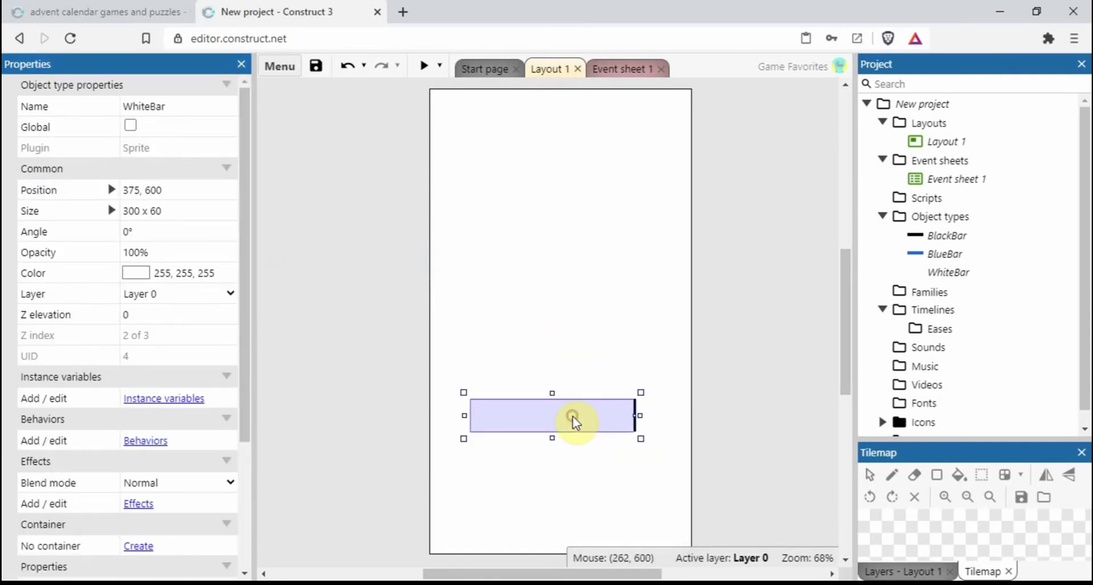
left_click(654, 420)
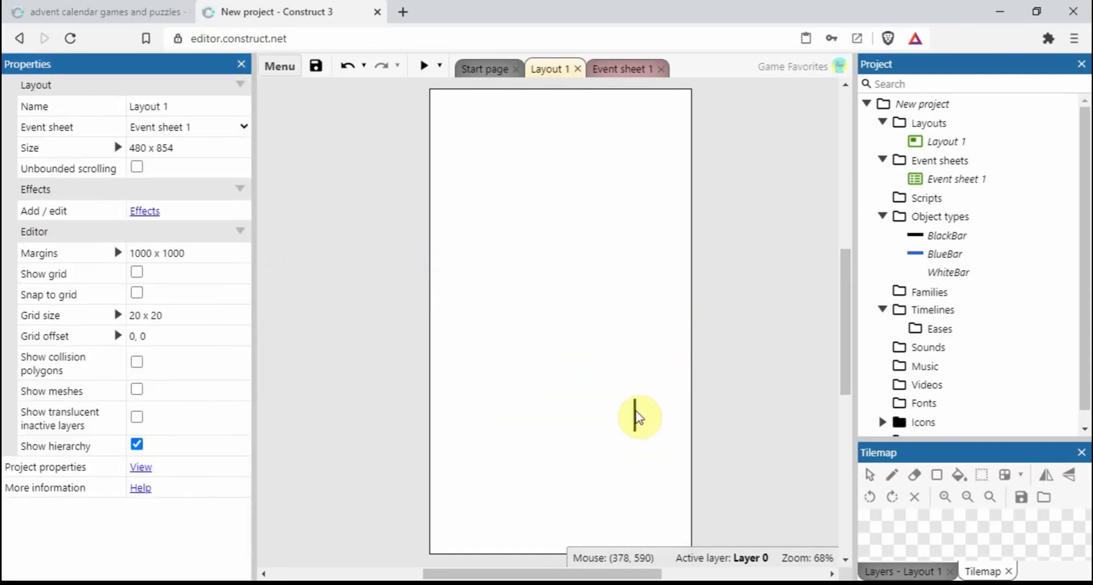
left_click(633, 413)
left_click(583, 412)
left_click_drag(583, 413, 585, 470)
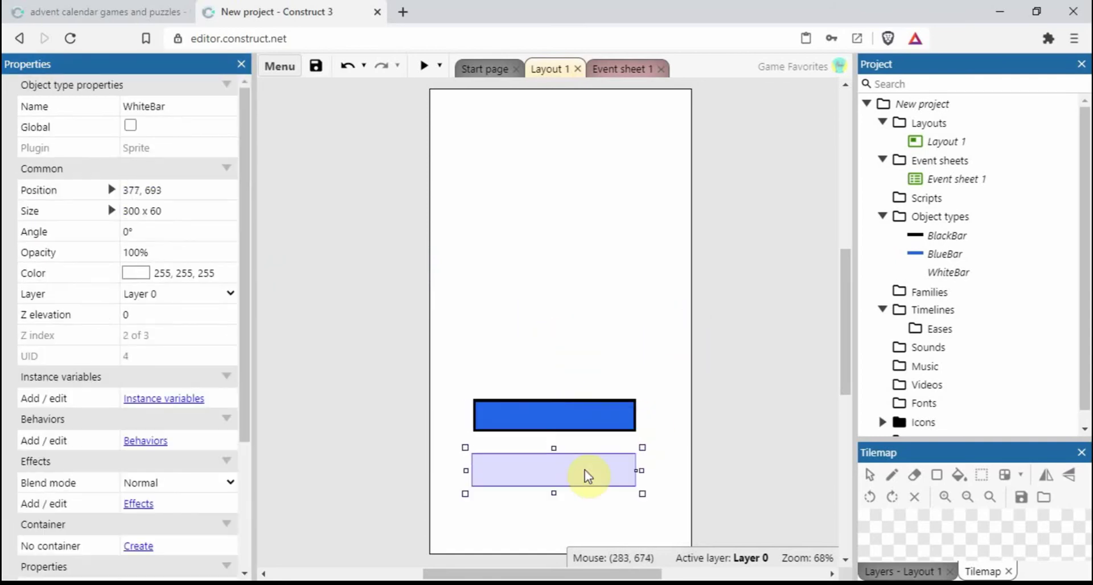
left_click(506, 318)
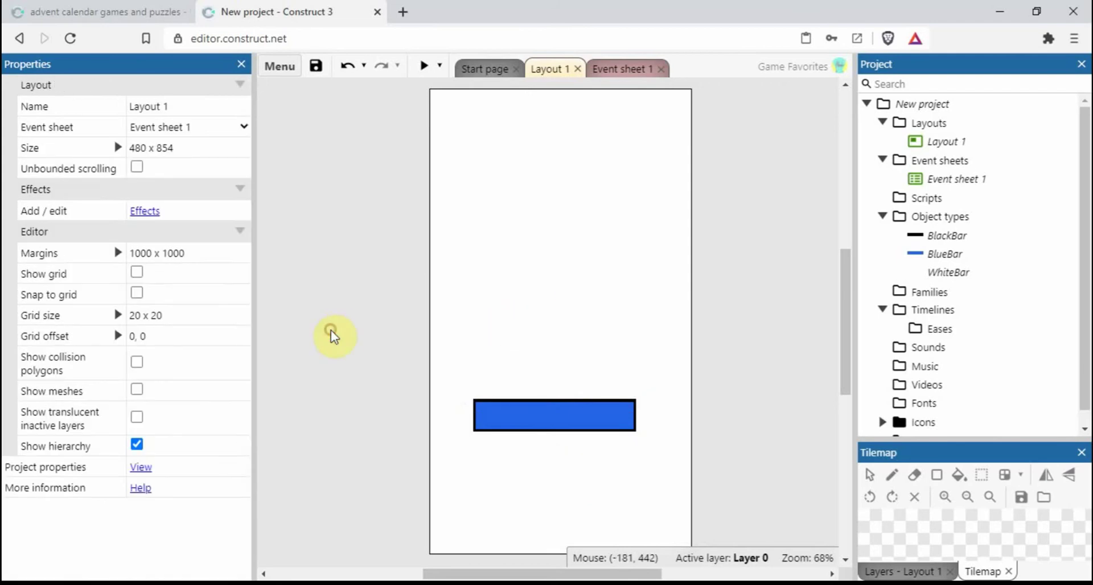
Set the WhiteBar's size to 290 x 50
left_click(569, 469)
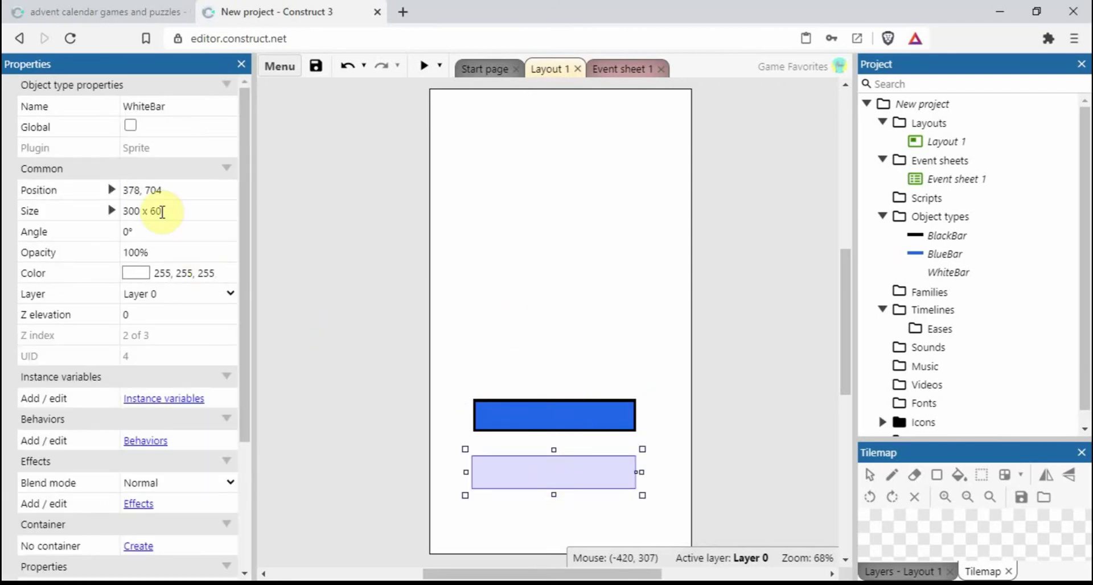
left_click(169, 210)
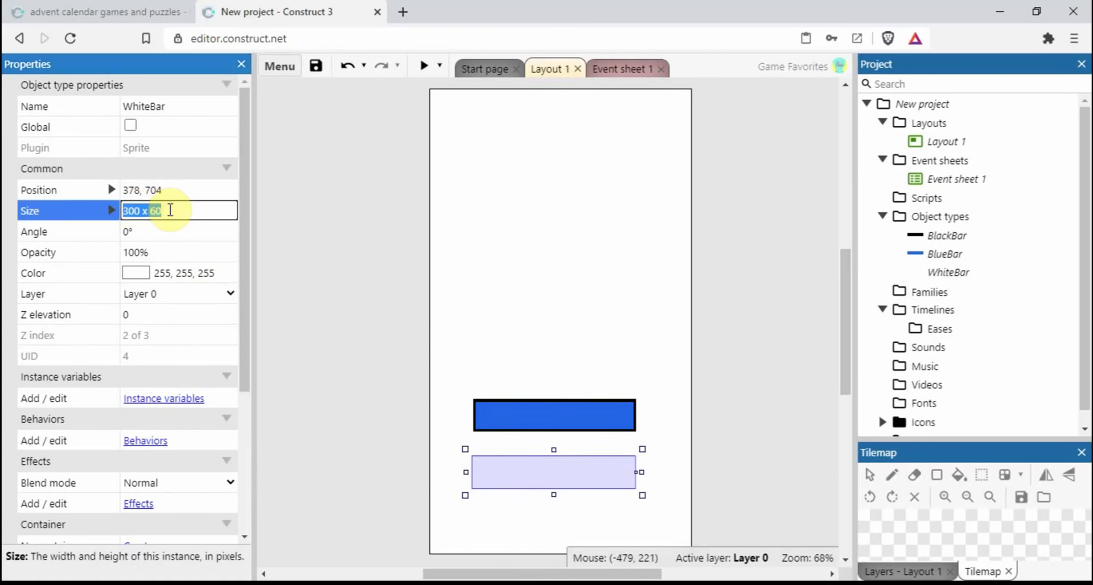
type("290 x 50")
key("Tab")
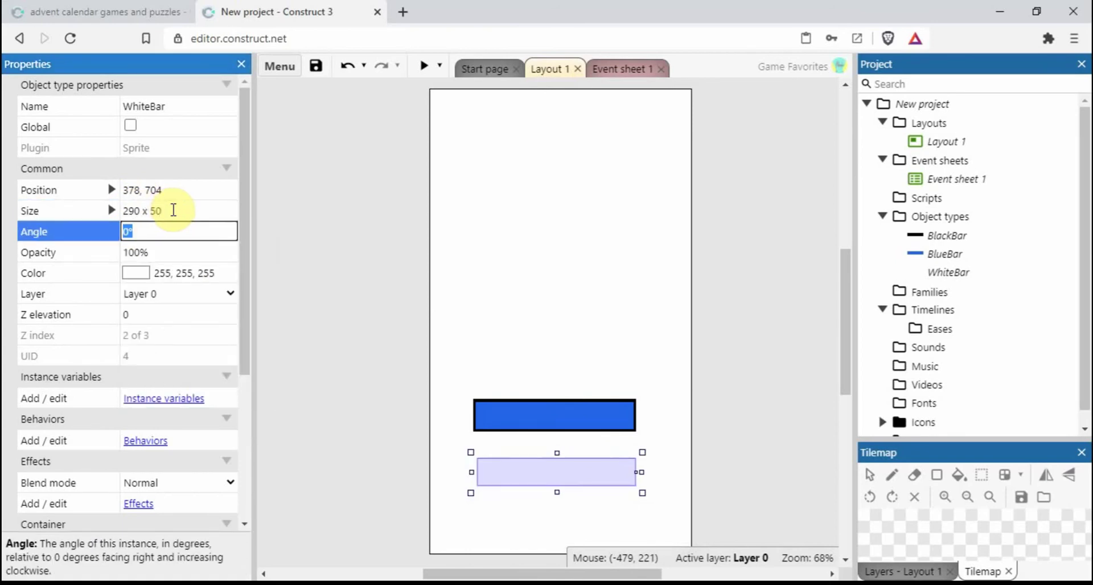
Copy the BlueBar's position 375, 600 into the WhiteBar's Position so it covers the blue bar
left_click(582, 412)
left_click(586, 475)
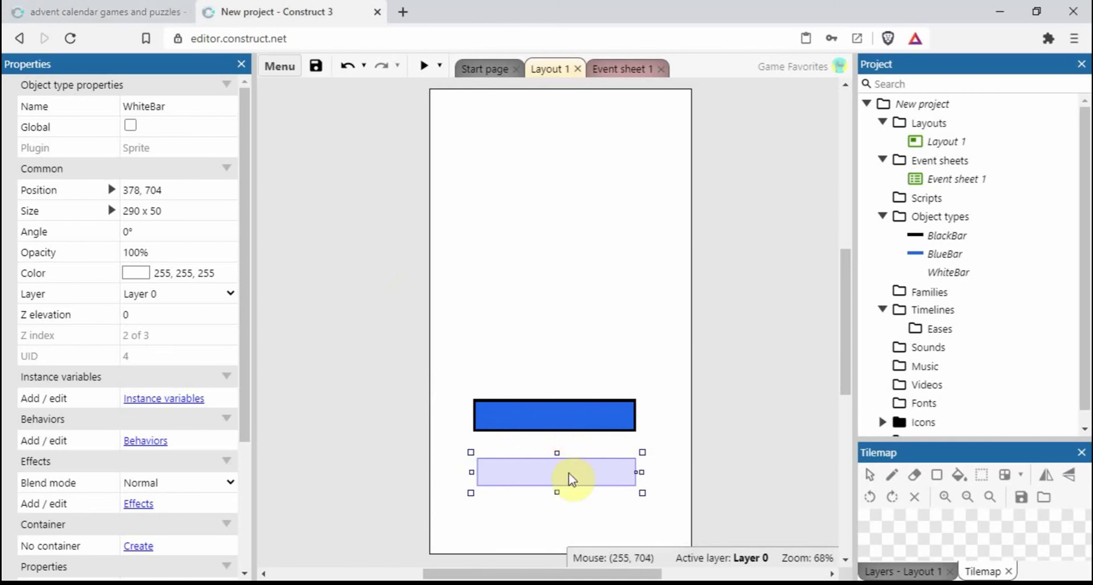
left_click(555, 424)
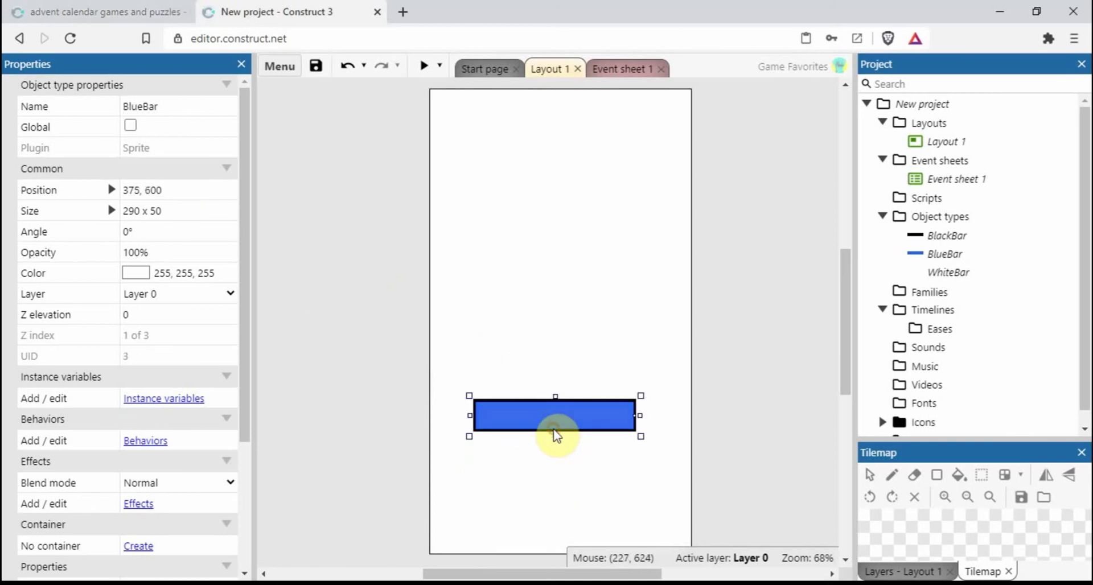
left_click(165, 189)
key("ctrl+c")
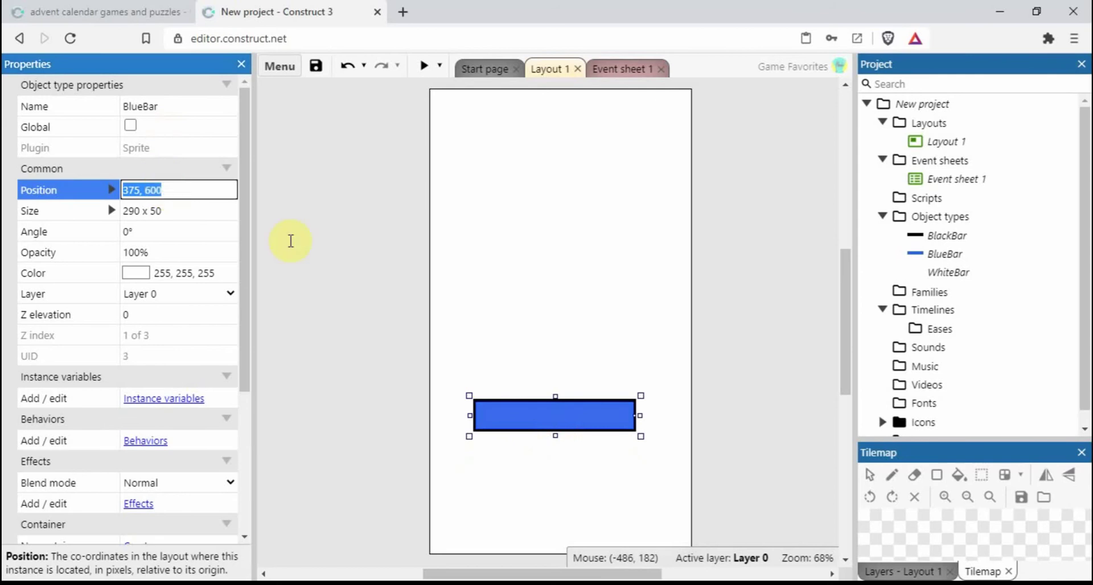
left_click(601, 470)
left_click(183, 190)
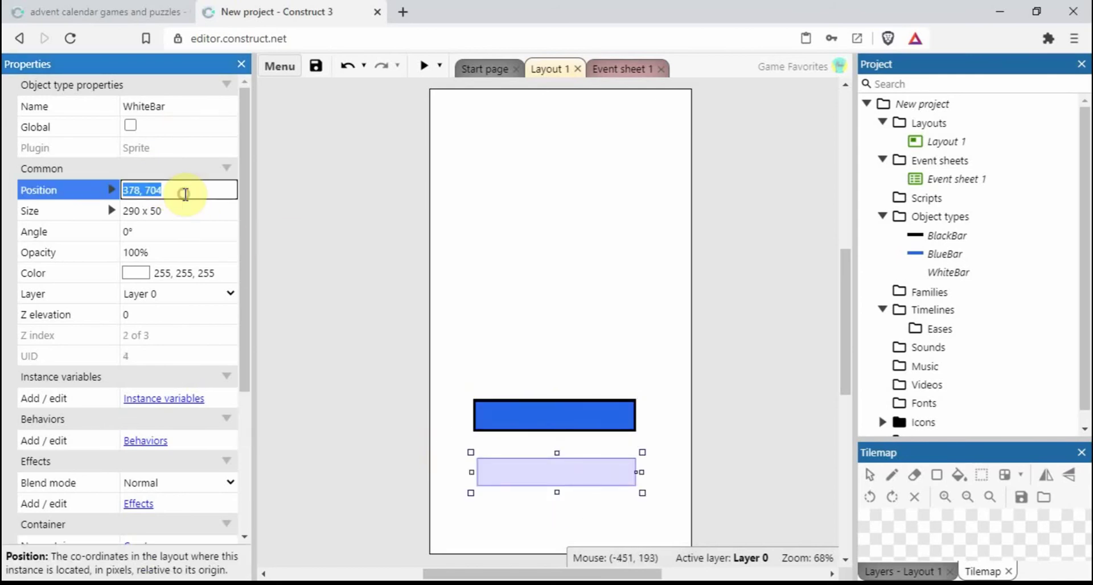
key("ctrl+v")
key("Tab")
left_click(481, 316)
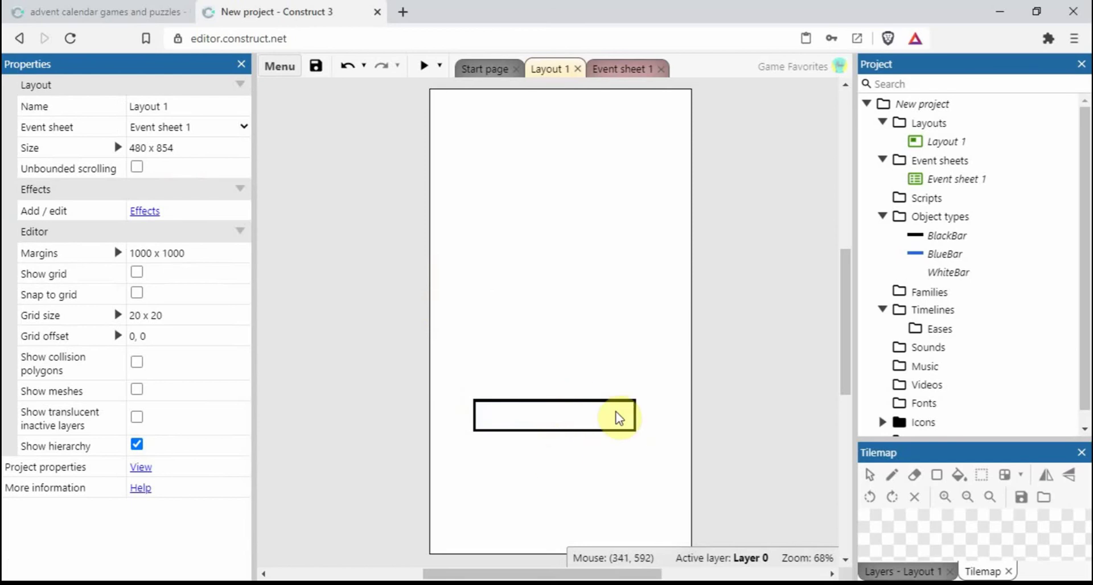
left_click(98, 13)
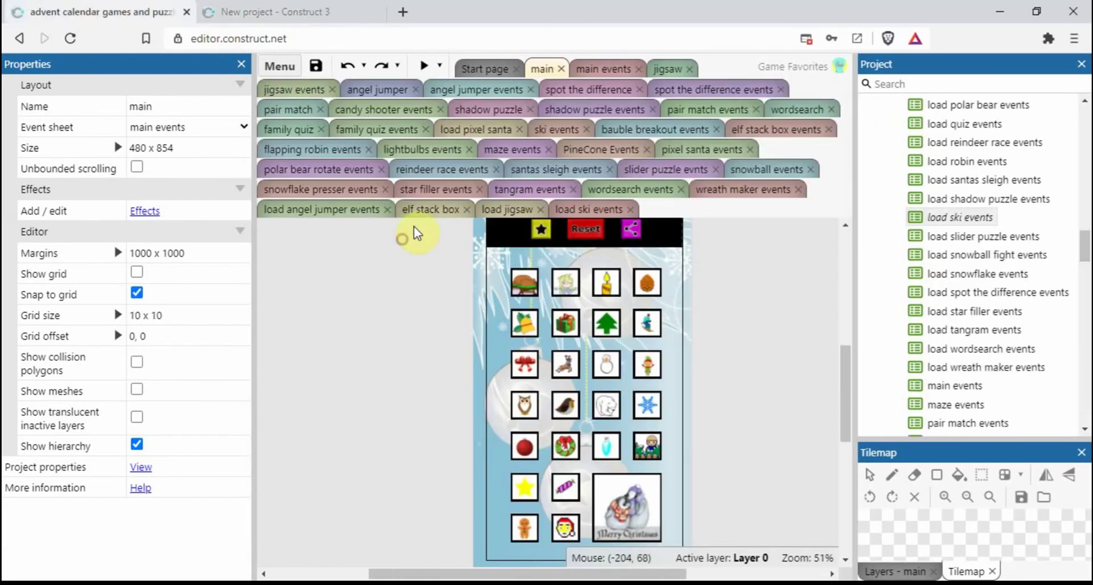
left_click(501, 211)
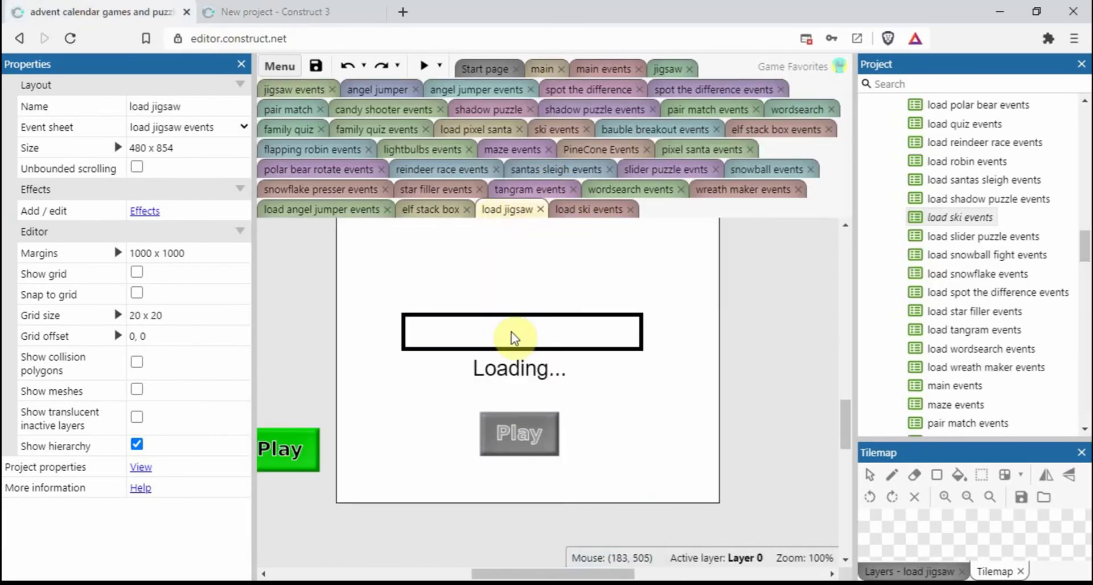
left_click(442, 336)
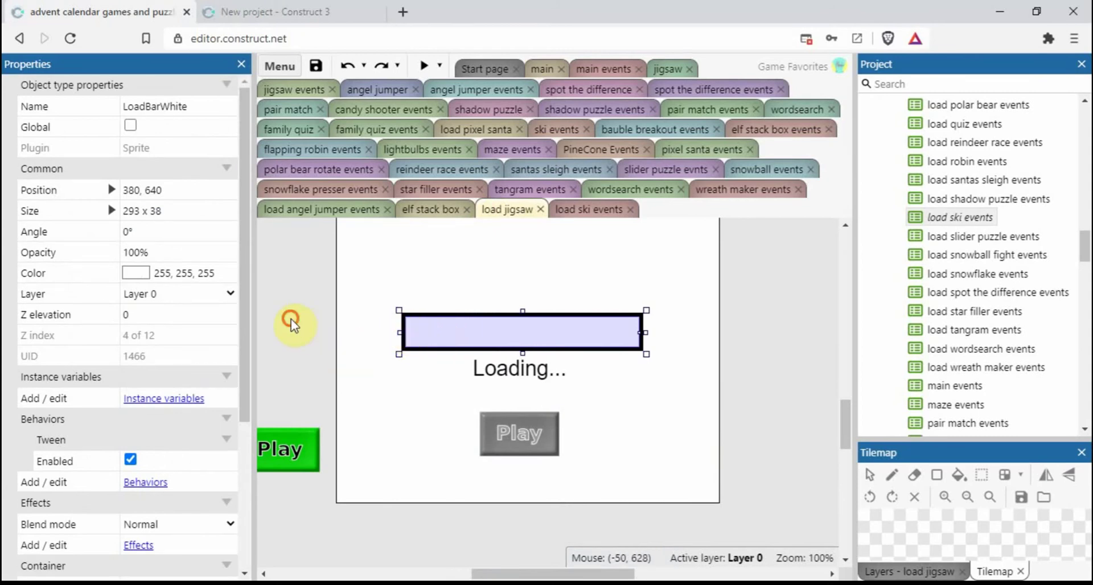
left_click(348, 352)
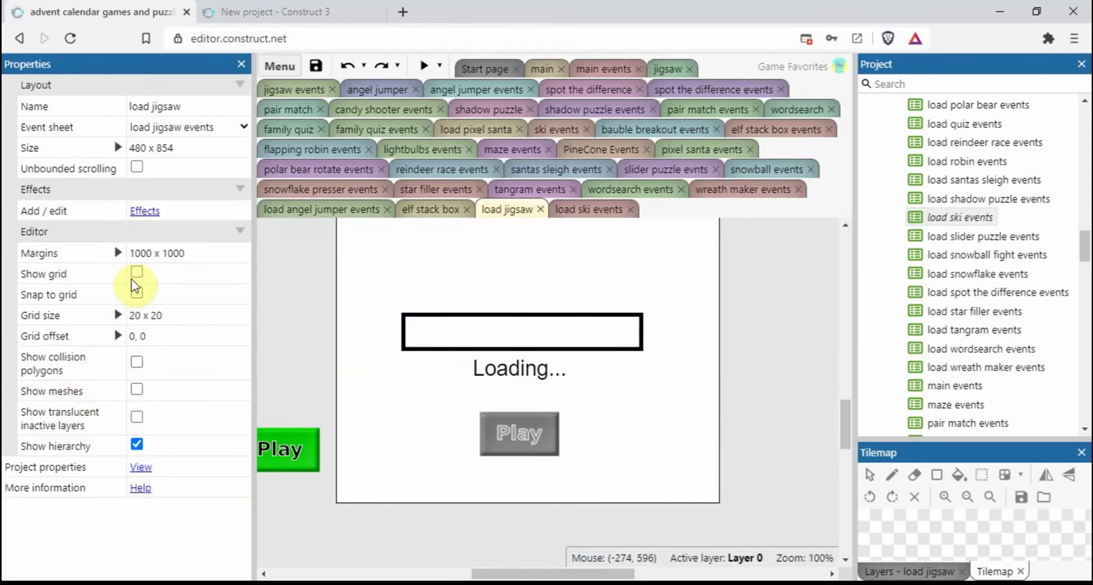
left_click(474, 333)
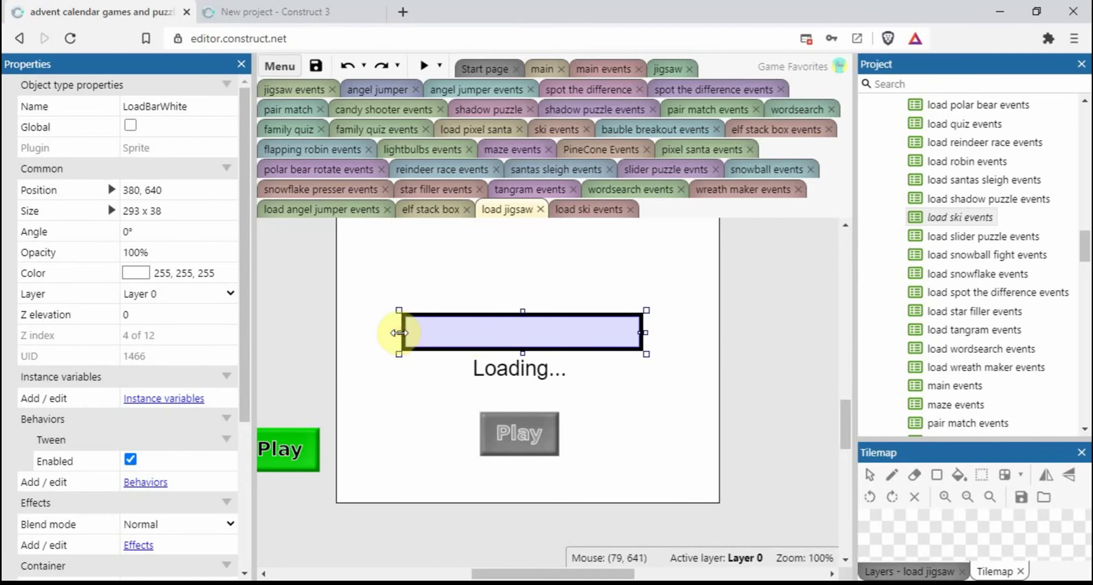
left_click_drag(399, 333, 569, 331)
left_click(594, 250)
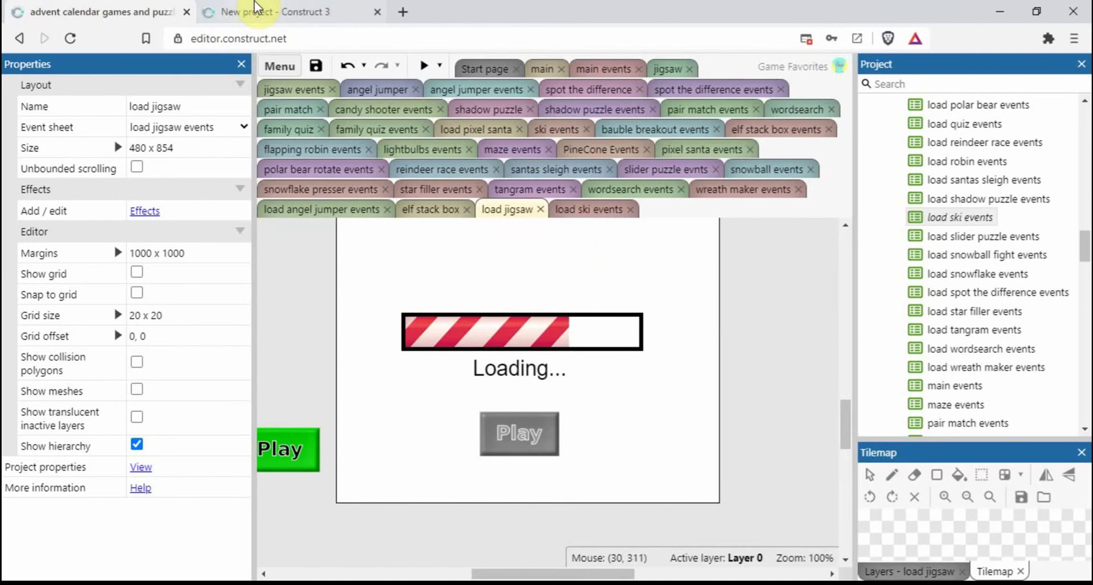
left_click(274, 8)
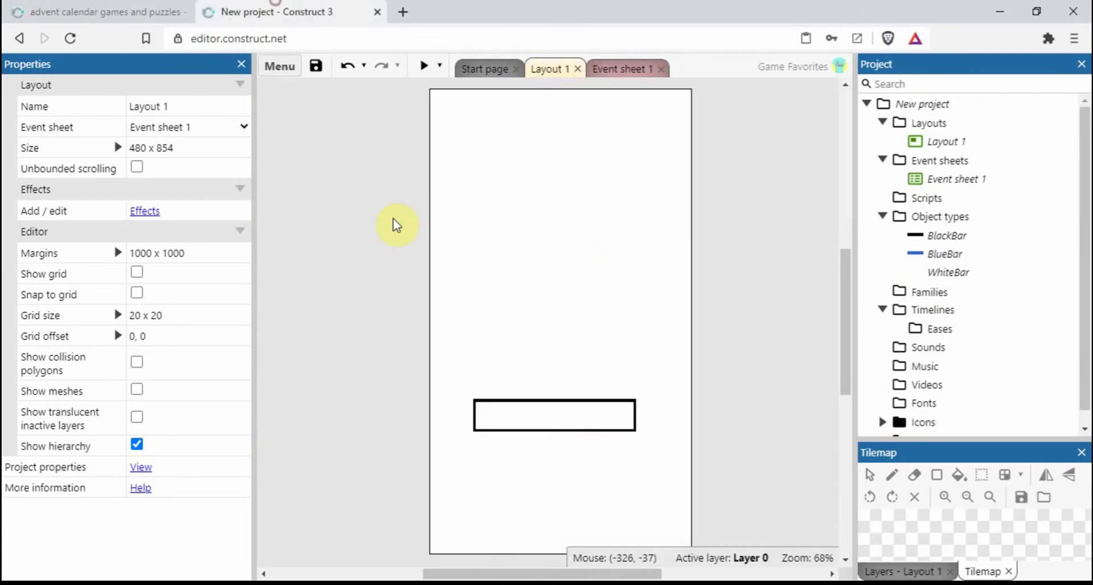
Create a Text object named LoadingText and place it on the layout
double_click(551, 470)
type("text")
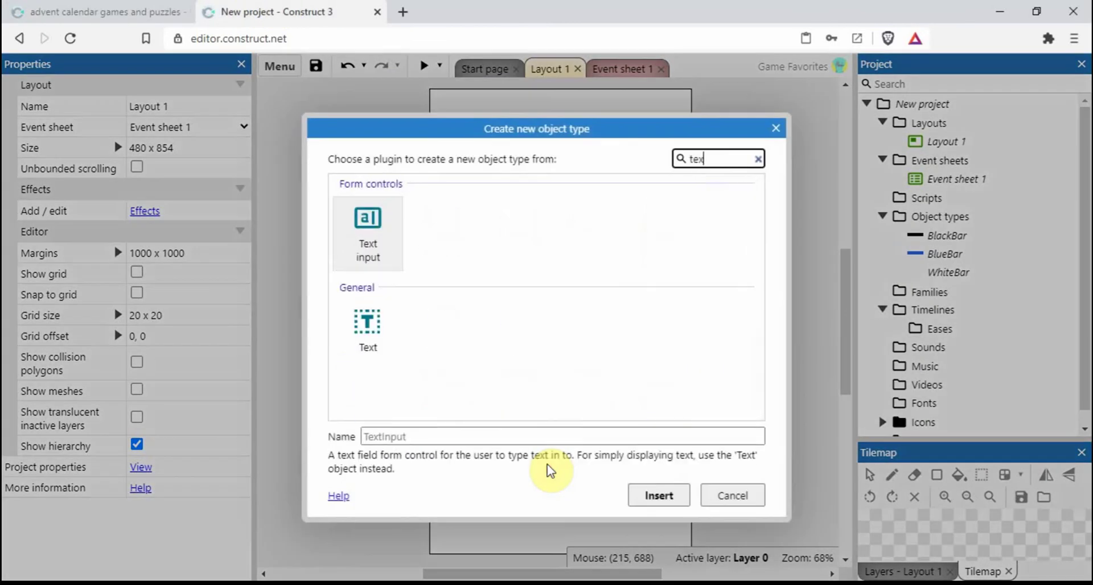
left_click(367, 325)
left_click(442, 449)
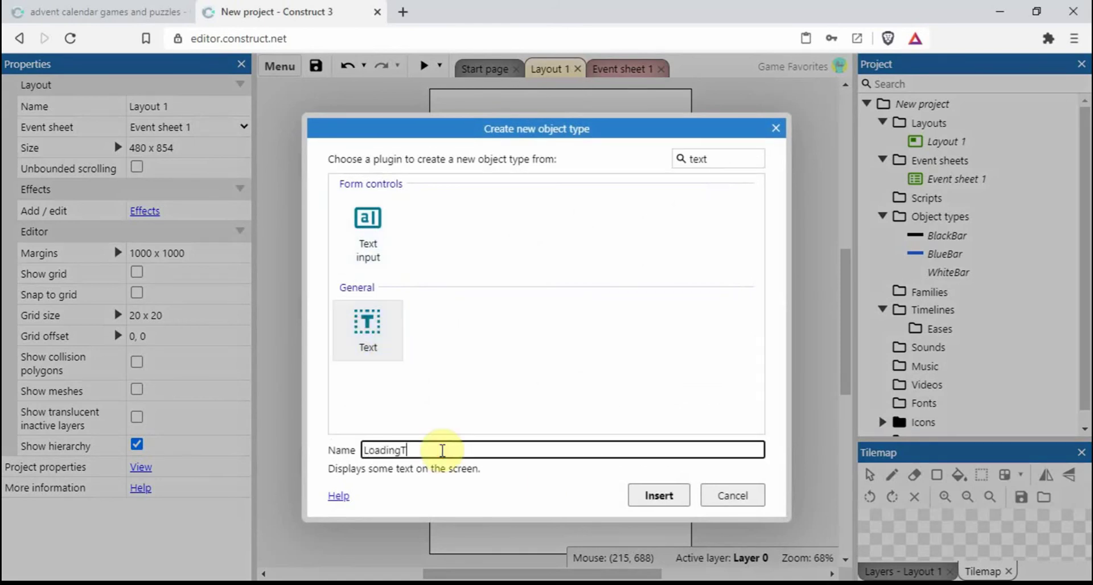
key("Return")
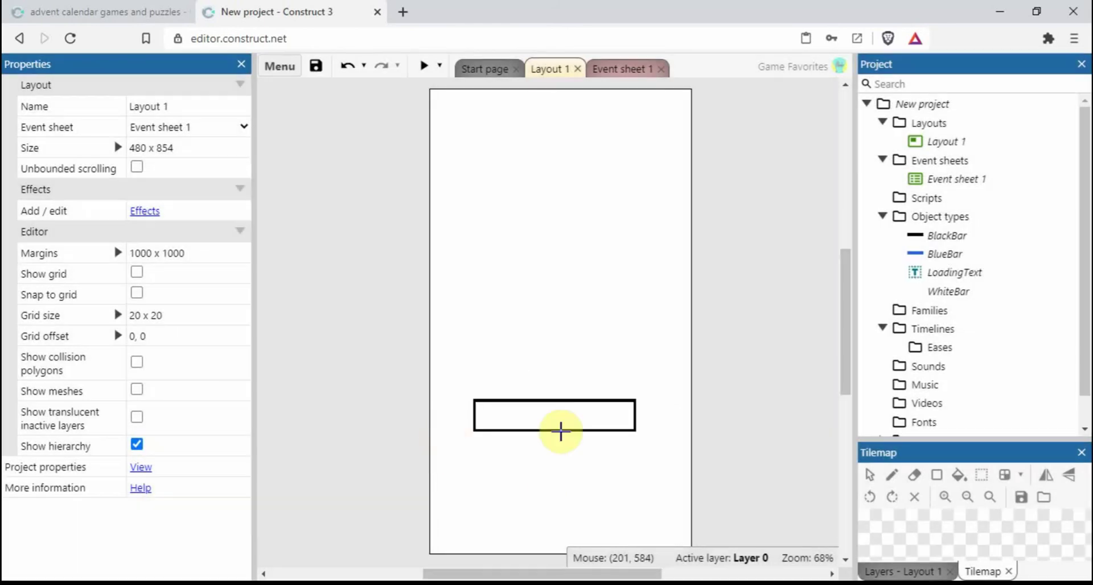
left_click(532, 469)
left_click_drag(248, 292, 249, 507)
Set its text to 'Loading...', size 20, centre alignment, and move it below the black bar
left_click(149, 269)
type("Loading...")
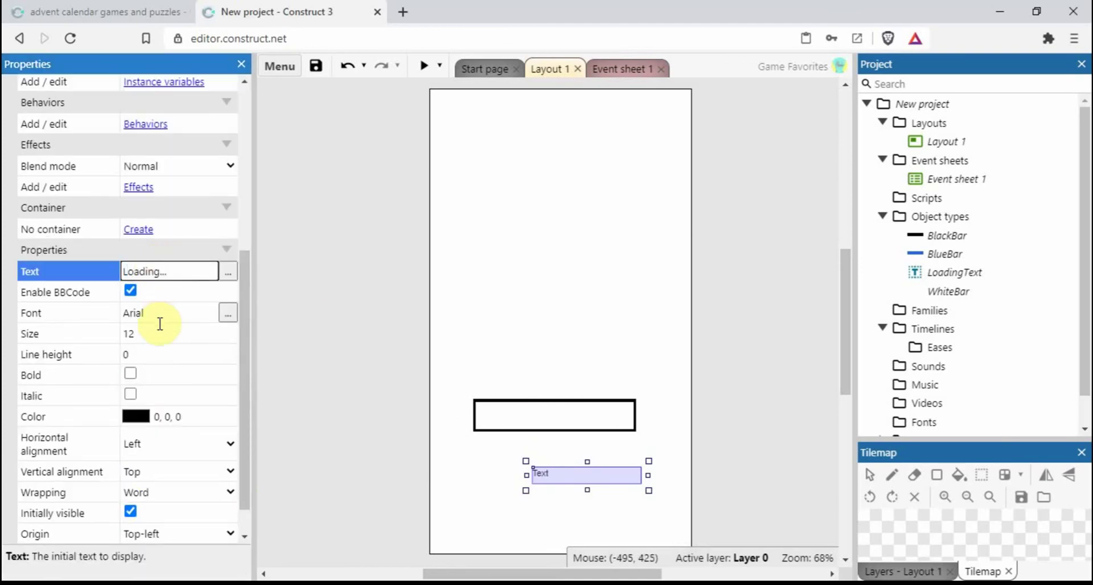
left_click(153, 334)
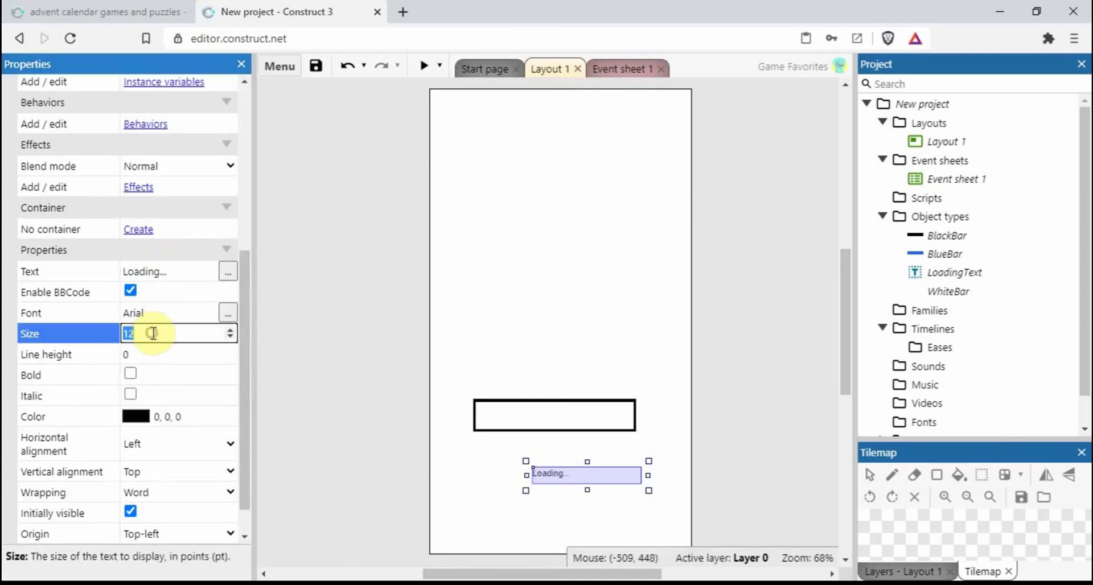
left_click(155, 444)
left_click(147, 483)
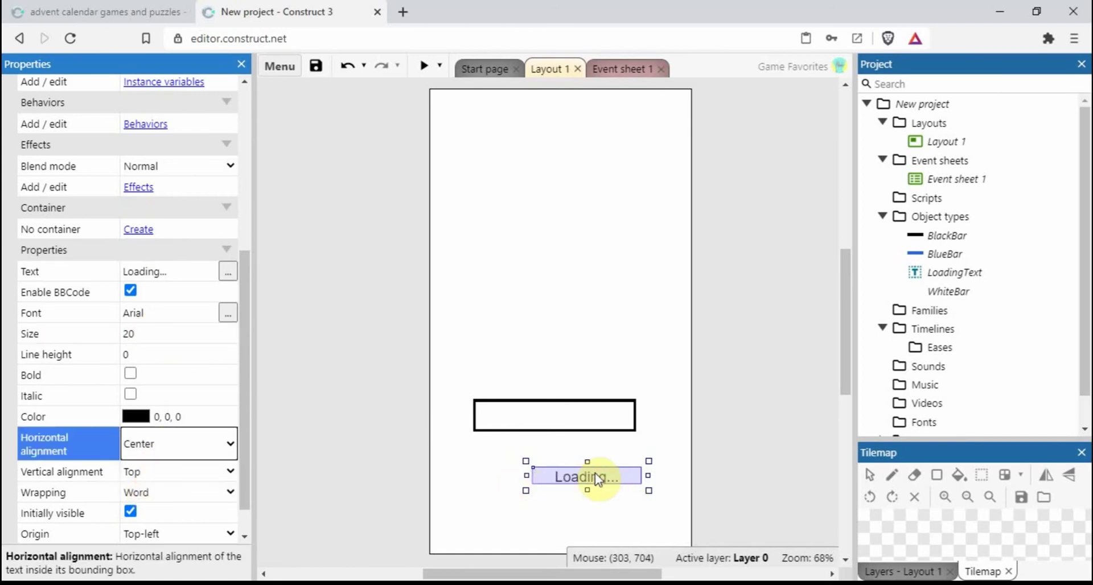
left_click_drag(592, 476, 645, 480)
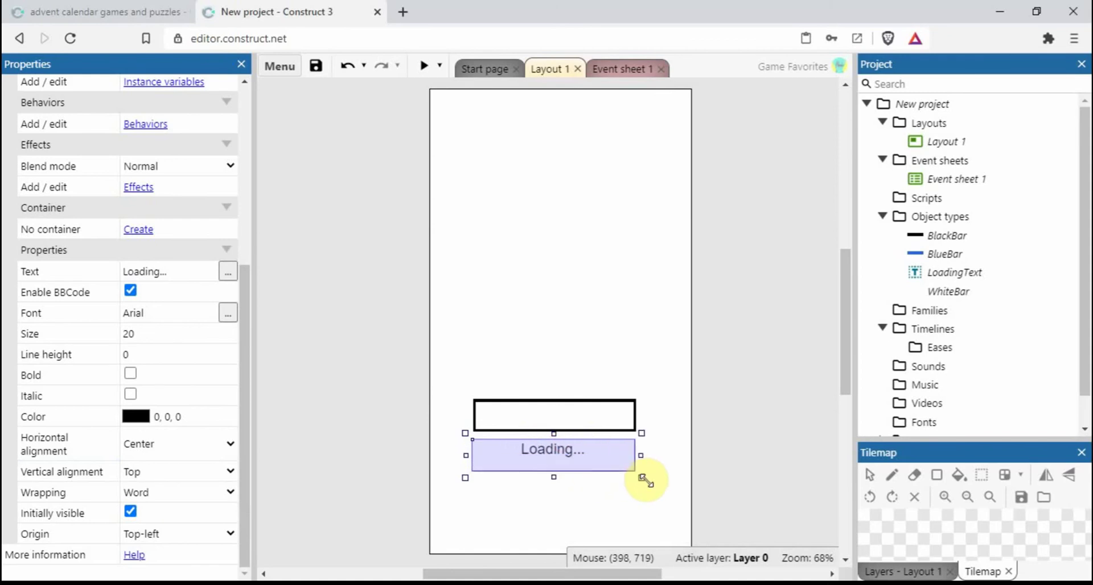
left_click(381, 361)
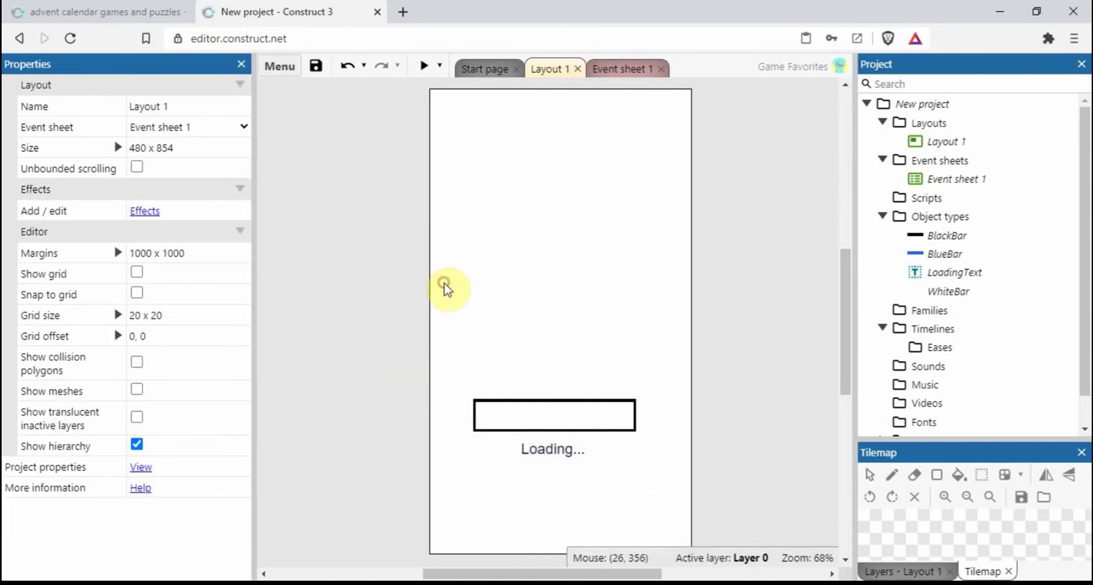
Create a Sprite named GreenPlay and place it below the Loading... text
double_click(556, 501)
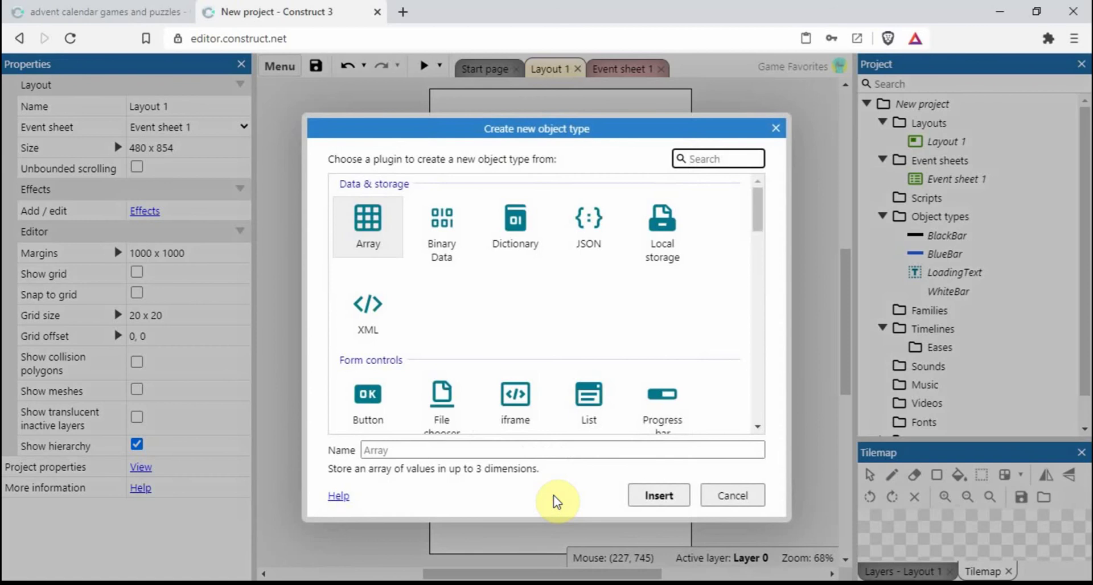
type("spr")
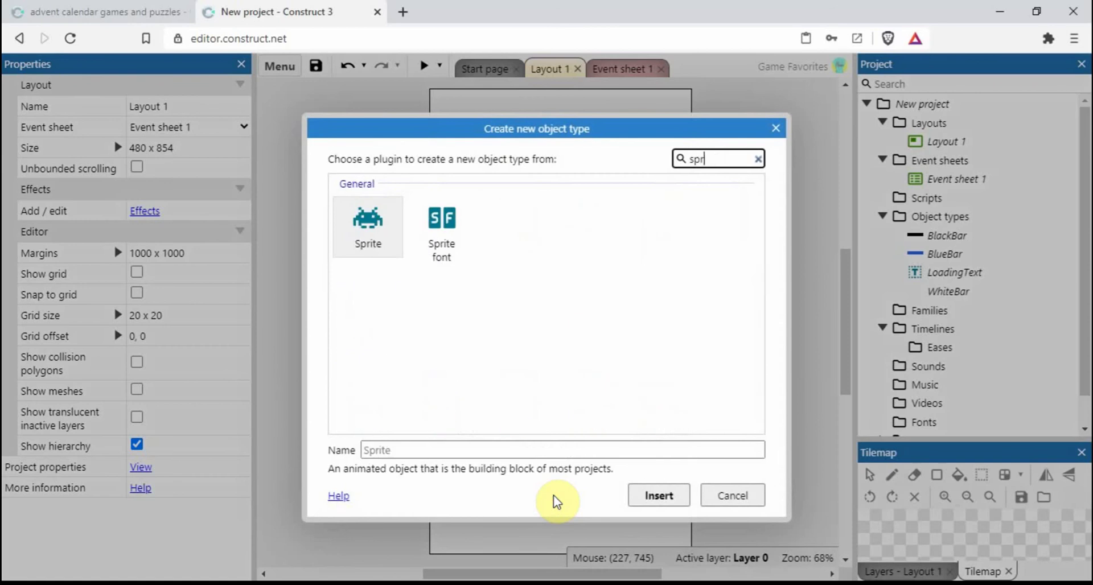
left_click(368, 226)
left_click(431, 450)
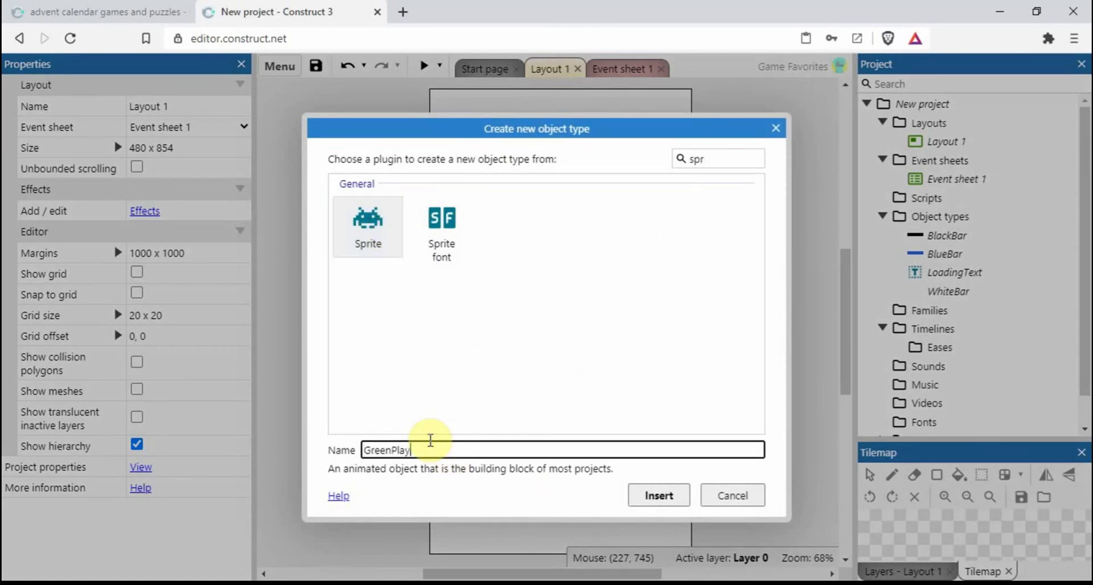
key("Return")
left_click(550, 493)
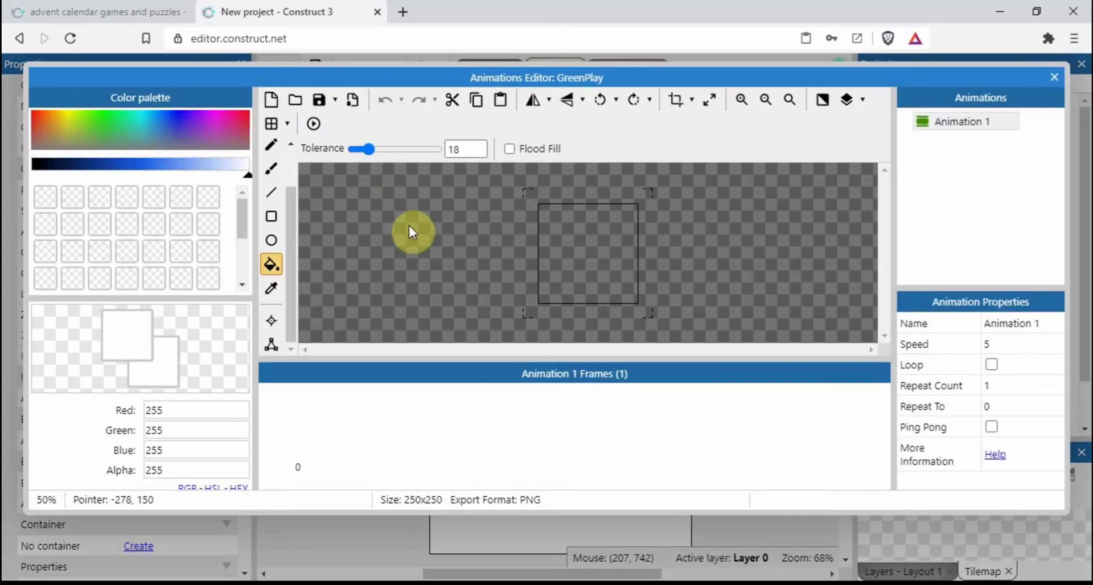
Load the playButton image into the GreenPlay sprite
left_click(294, 100)
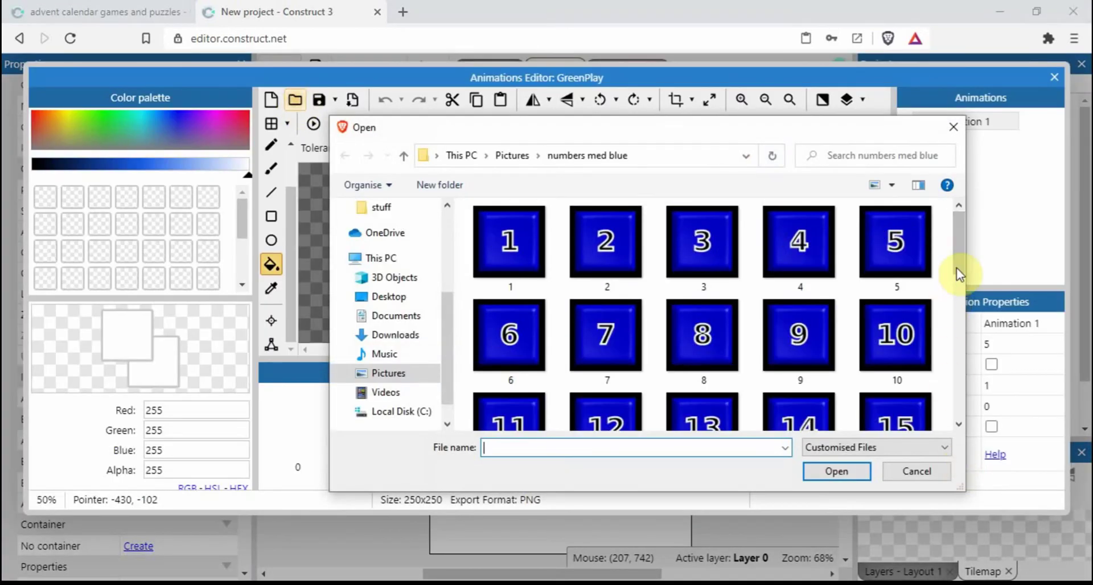
left_click_drag(961, 256, 962, 398)
left_click(808, 266)
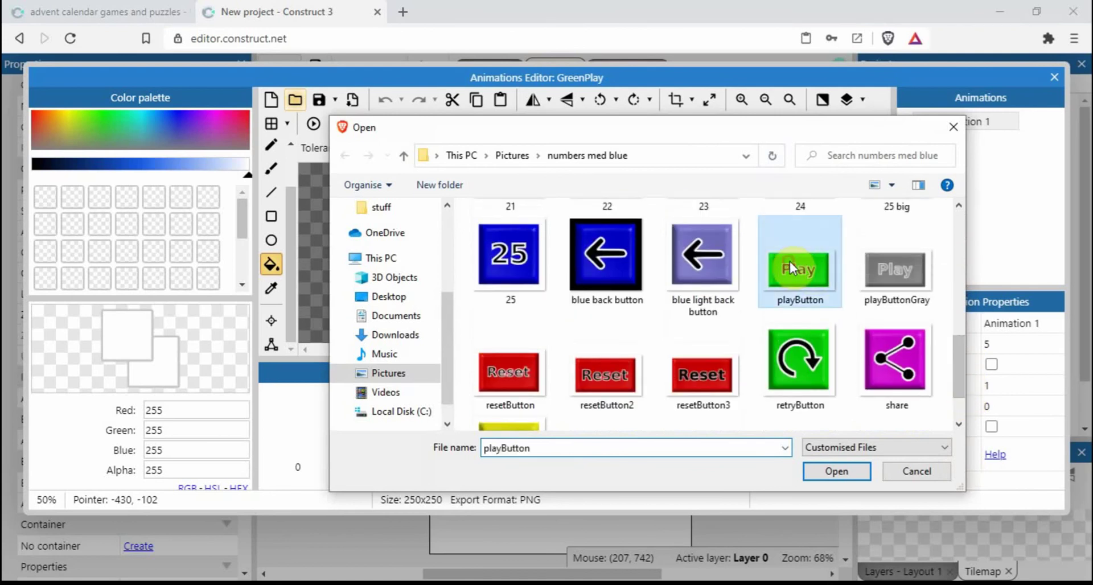
left_click(840, 472)
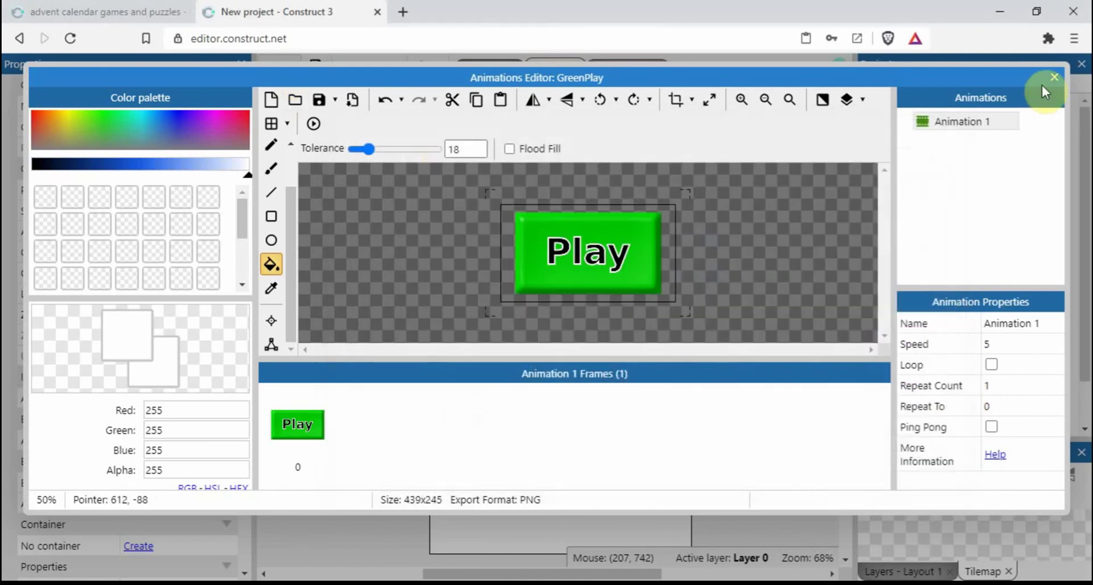
left_click(1052, 78)
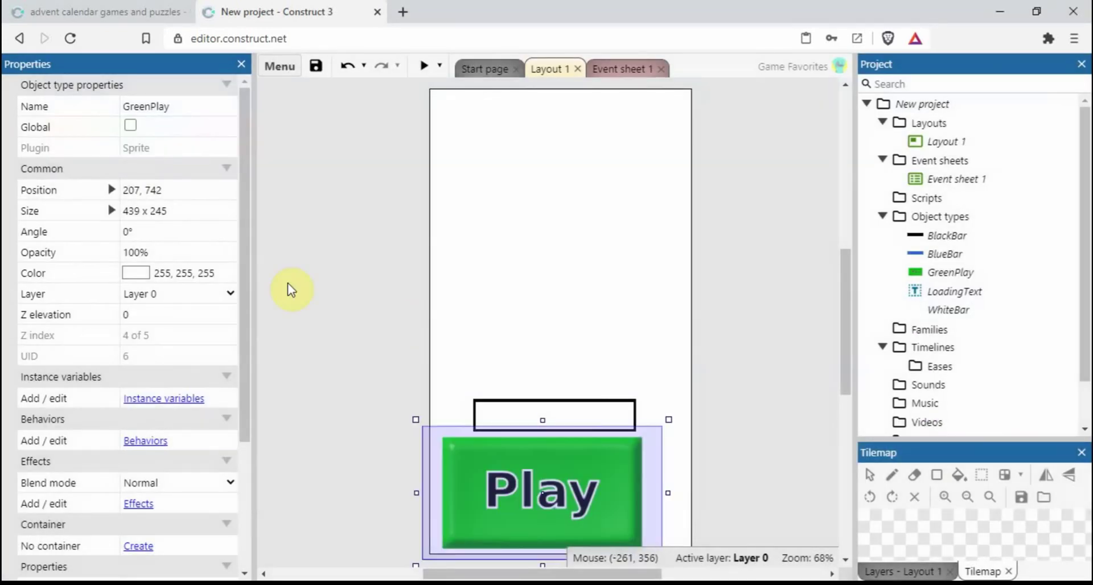
Resize the GreenPlay sprite to 100 x 55
left_click(177, 210)
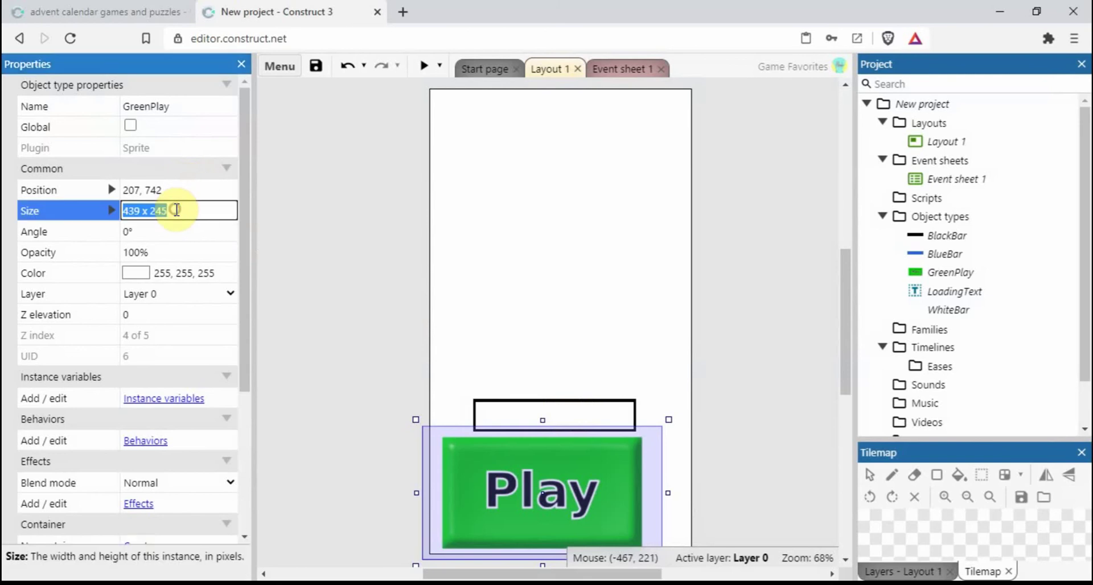
type("100 x 55")
key("Tab")
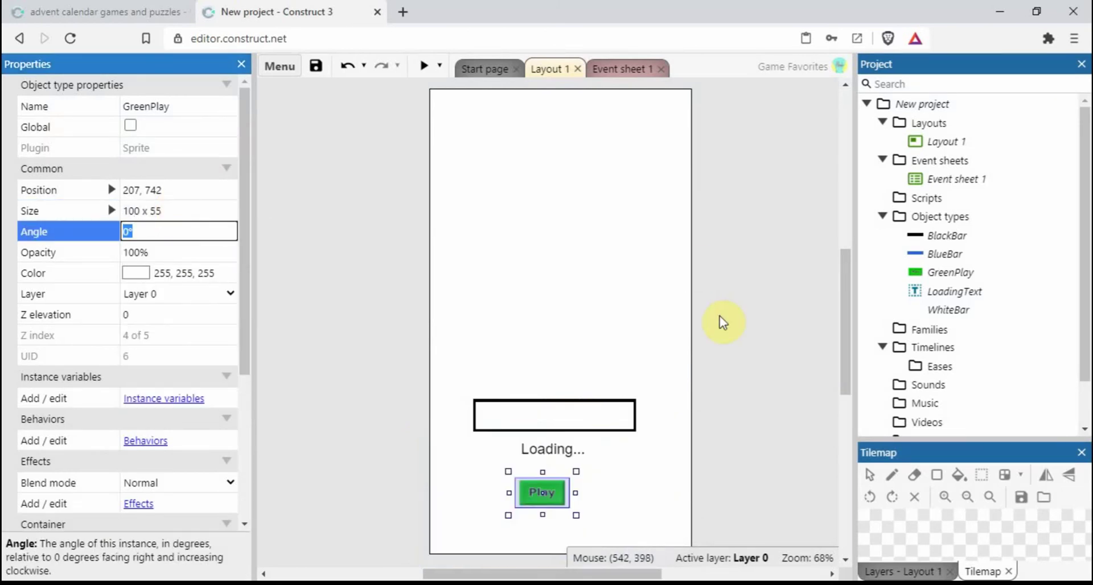
left_click(626, 501)
Create a Sprite named Grayplay and place it beside the green Play button
double_click(611, 498)
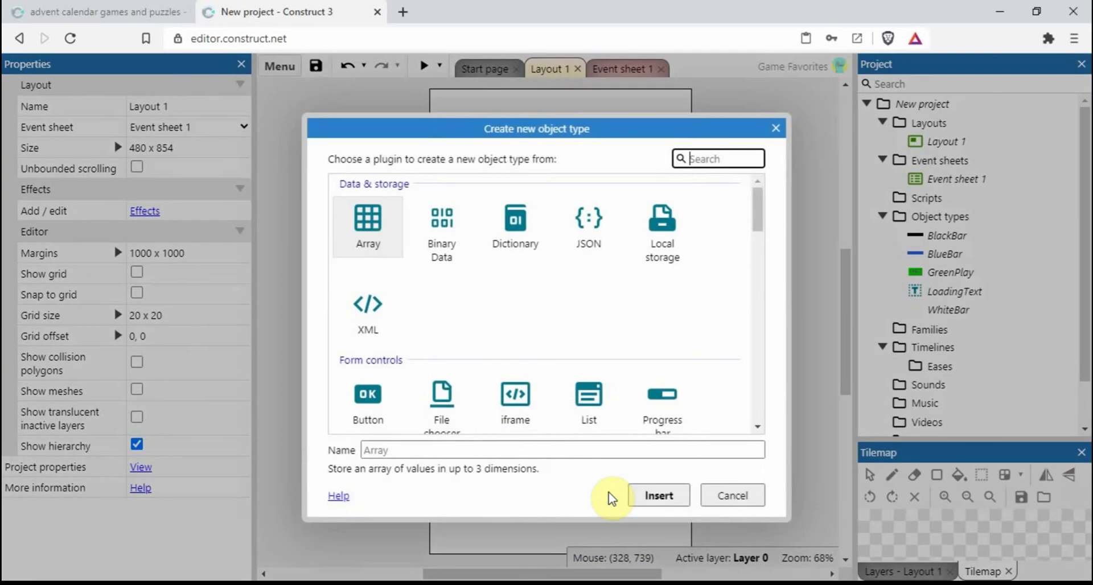
type("spr")
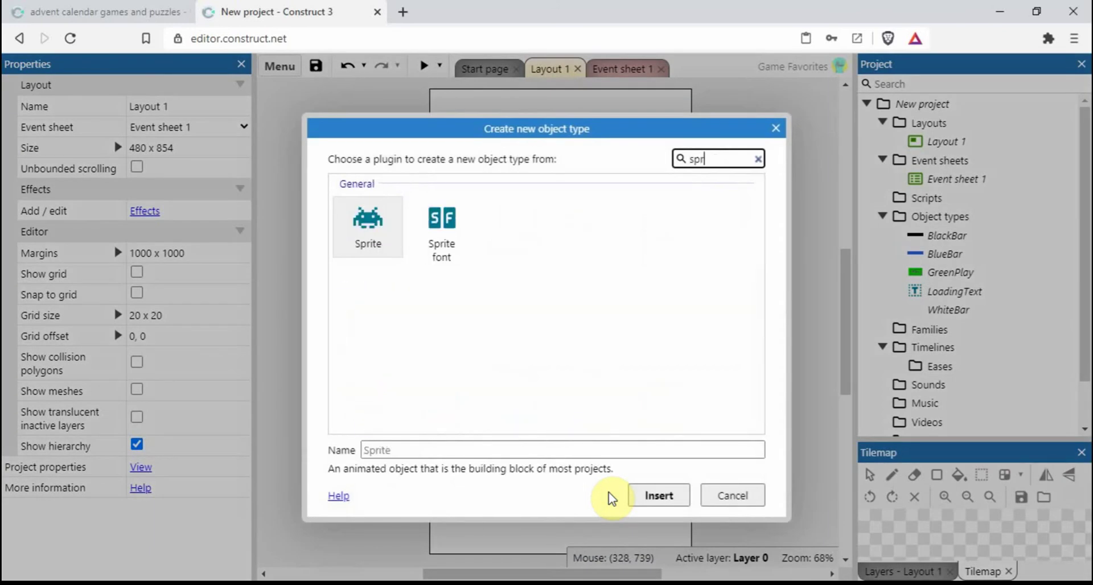
left_click(367, 240)
left_click(424, 450)
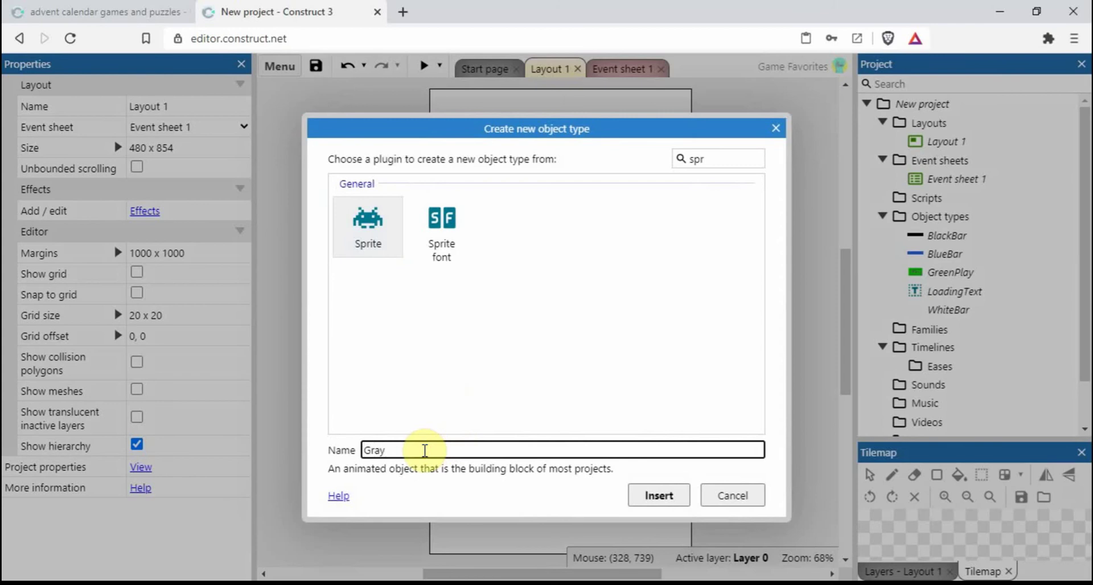
type("Grayplay")
key("Return")
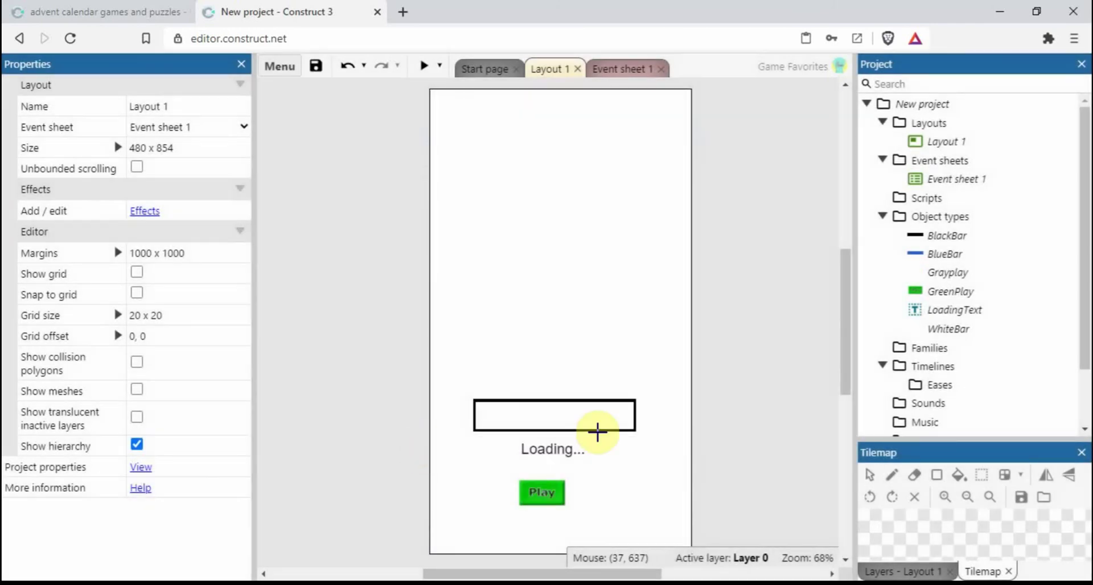
left_click(598, 515)
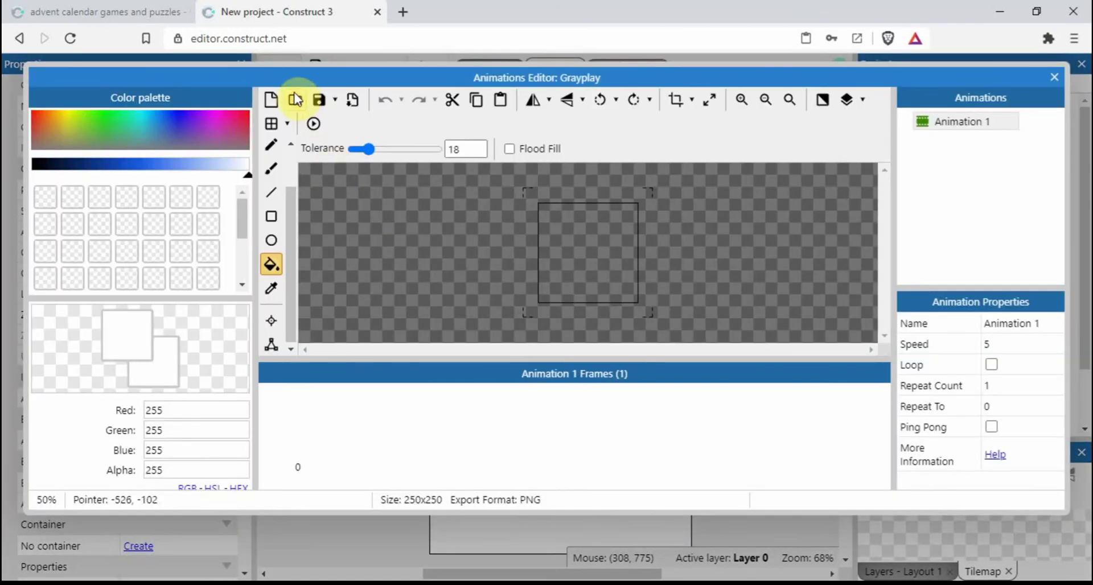
Load the playButtonGray image into the Grayplay sprite
left_click(294, 99)
left_click_drag(958, 236, 955, 418)
left_click(891, 227)
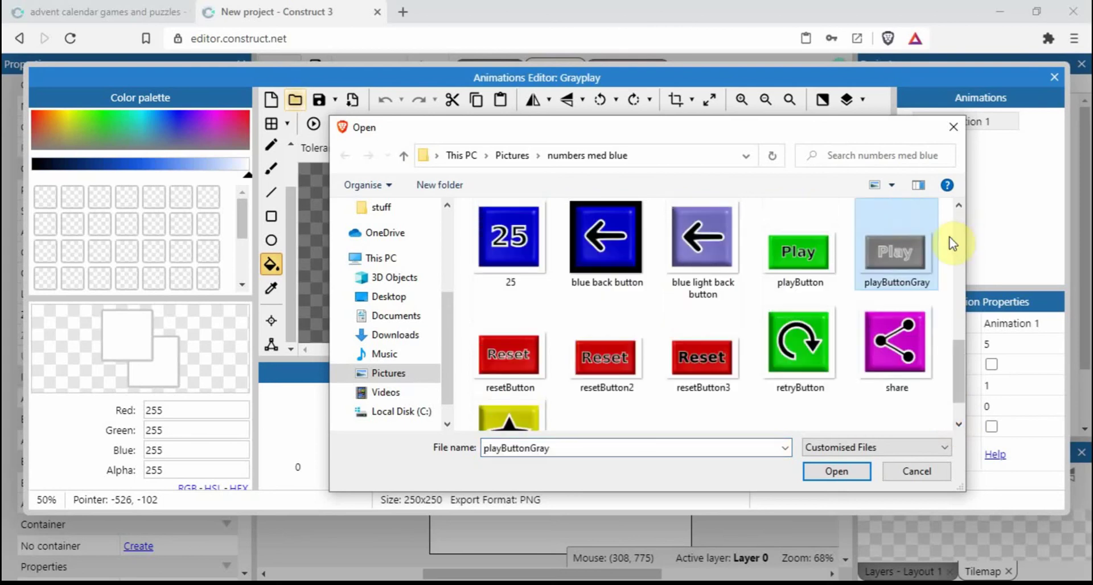
left_click(836, 472)
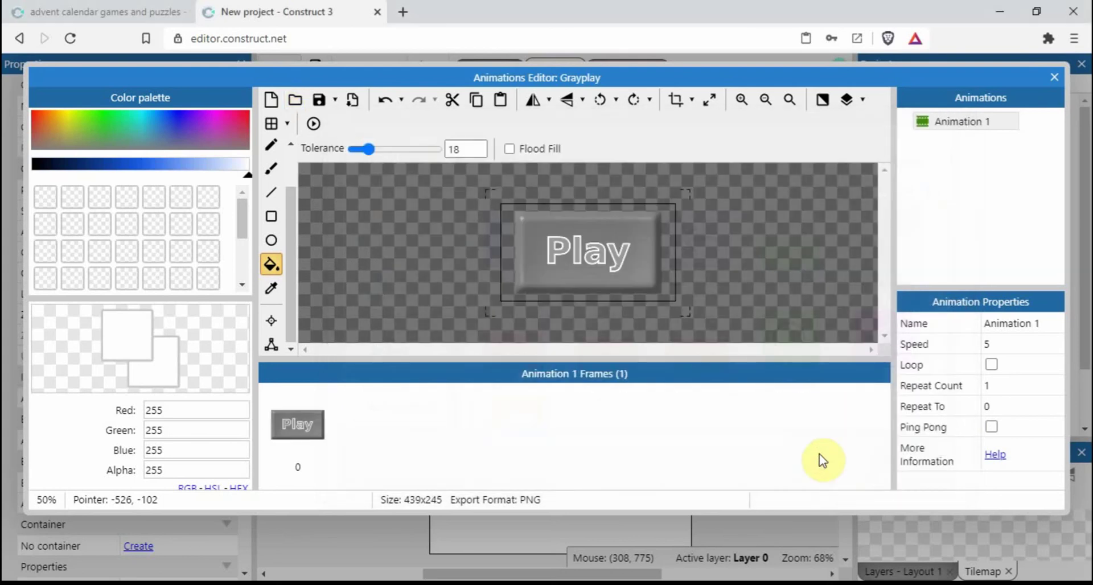
left_click(1054, 83)
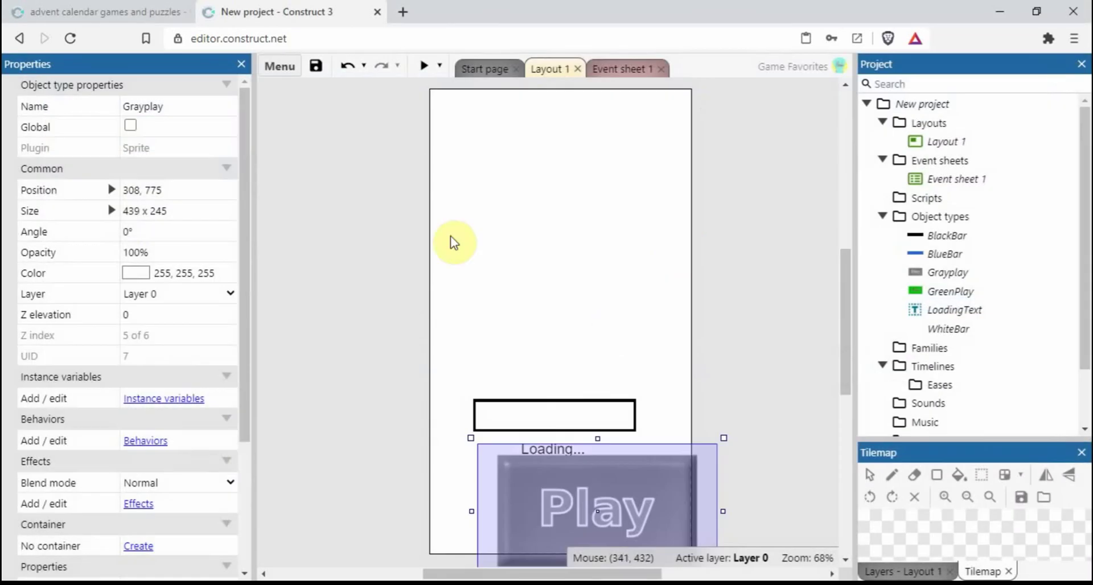
Resize the Grayplay sprite to 100 x 55
left_click(195, 211)
type("1")
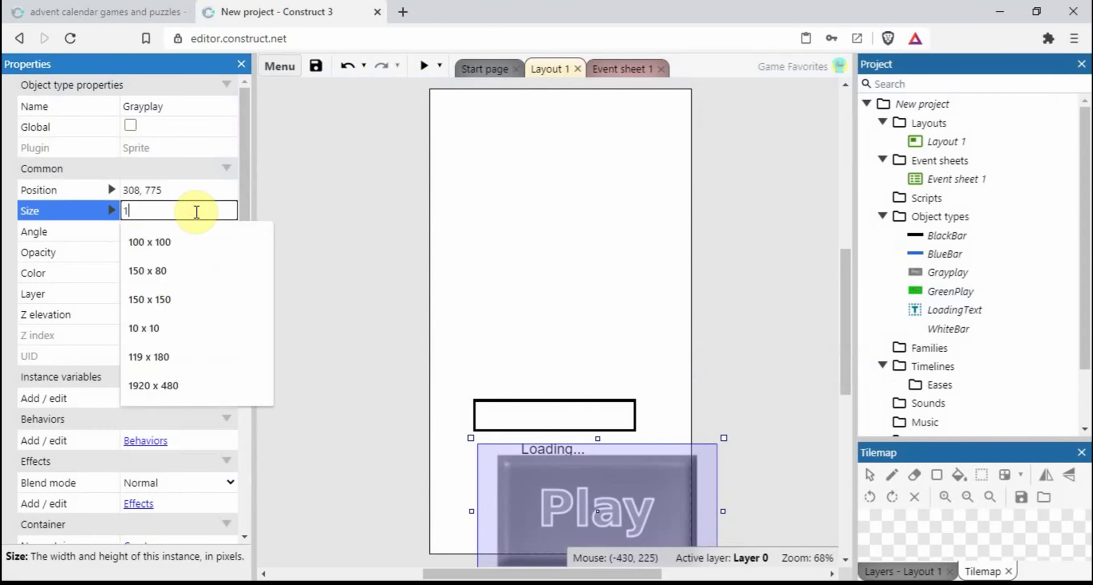
type("00 x 55")
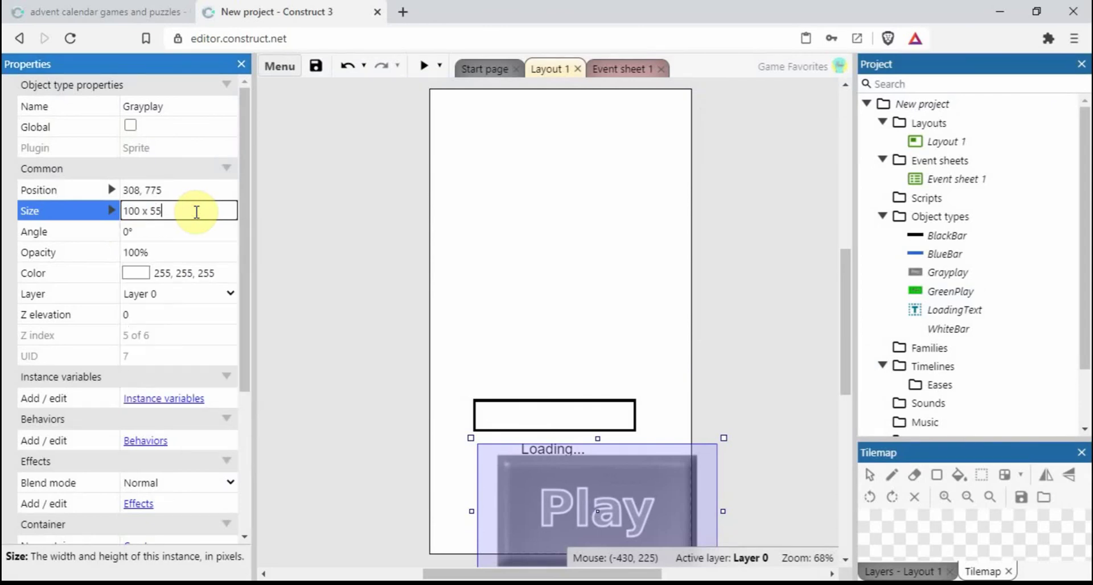
key("Tab")
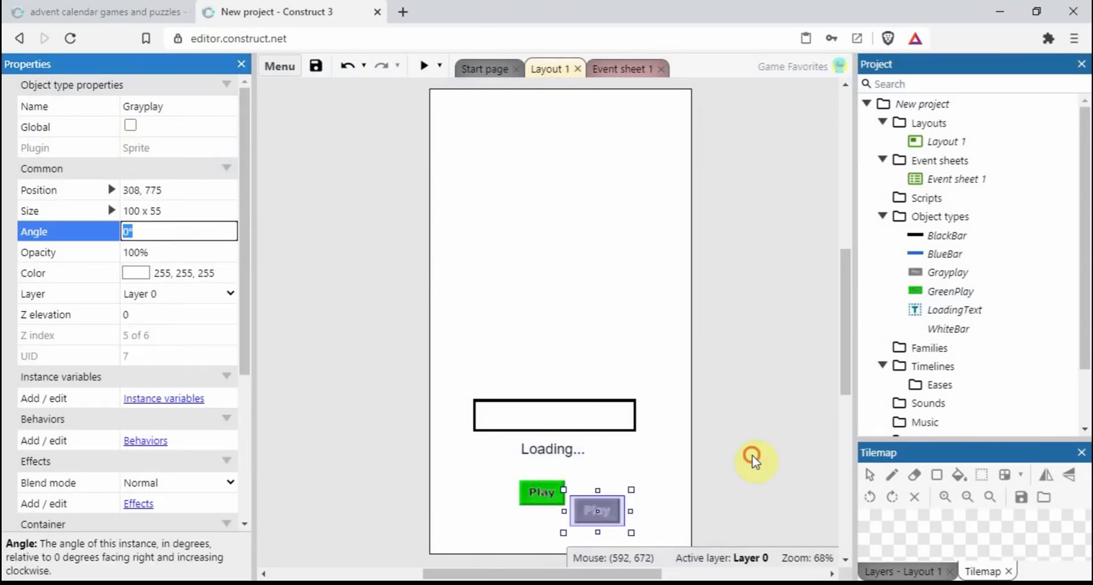
left_click(755, 460)
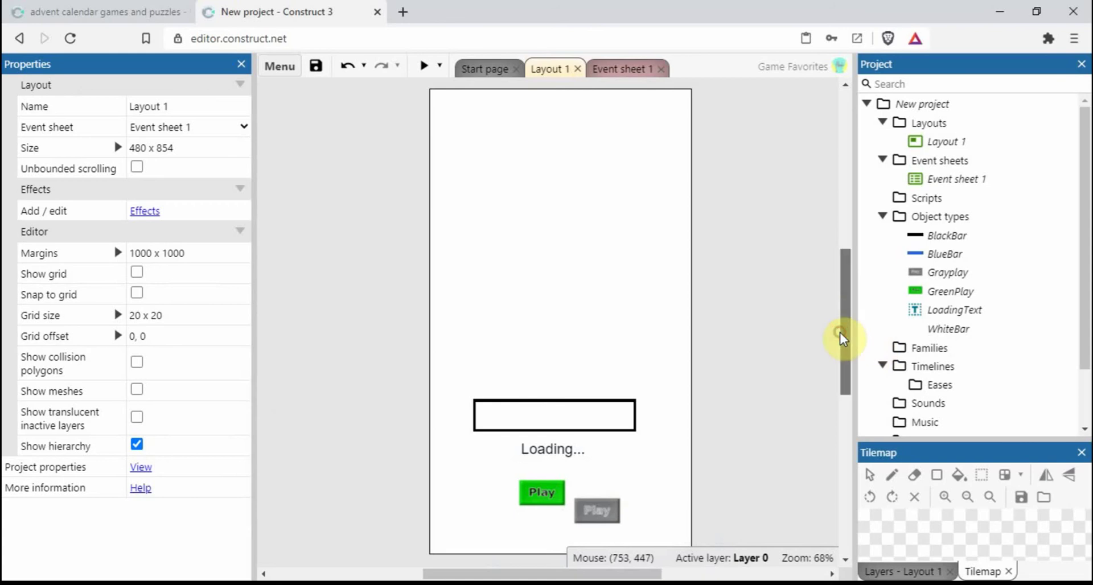
Move the Play buttons outside the layout area
left_click_drag(843, 341, 847, 392)
left_click_drag(544, 306, 585, 413)
left_click_drag(598, 325, 556, 306)
left_click(656, 303)
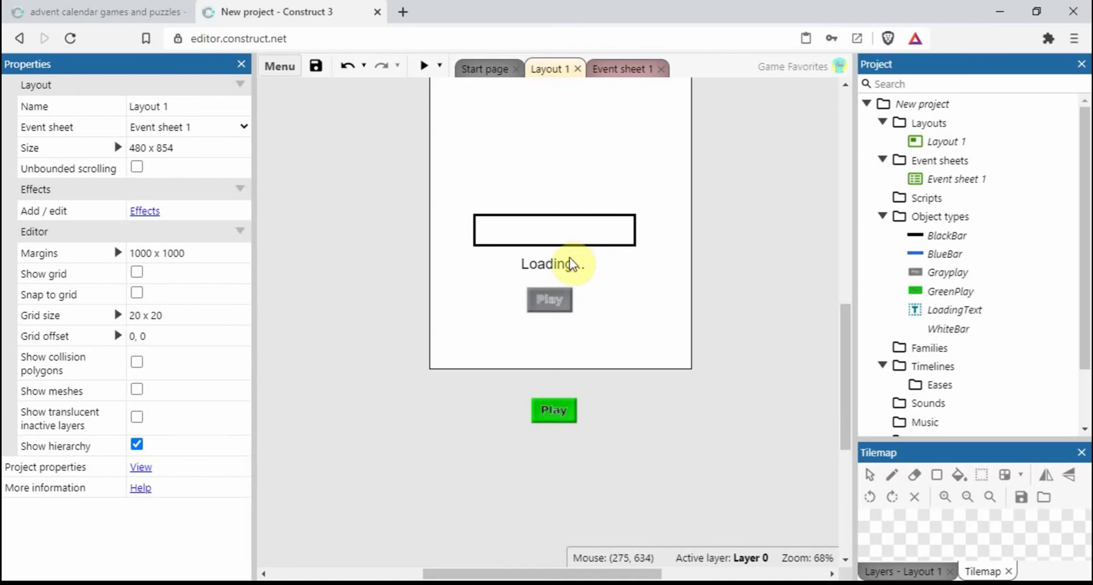
Add a Flash behavior to the LoadingText object
left_click(552, 270)
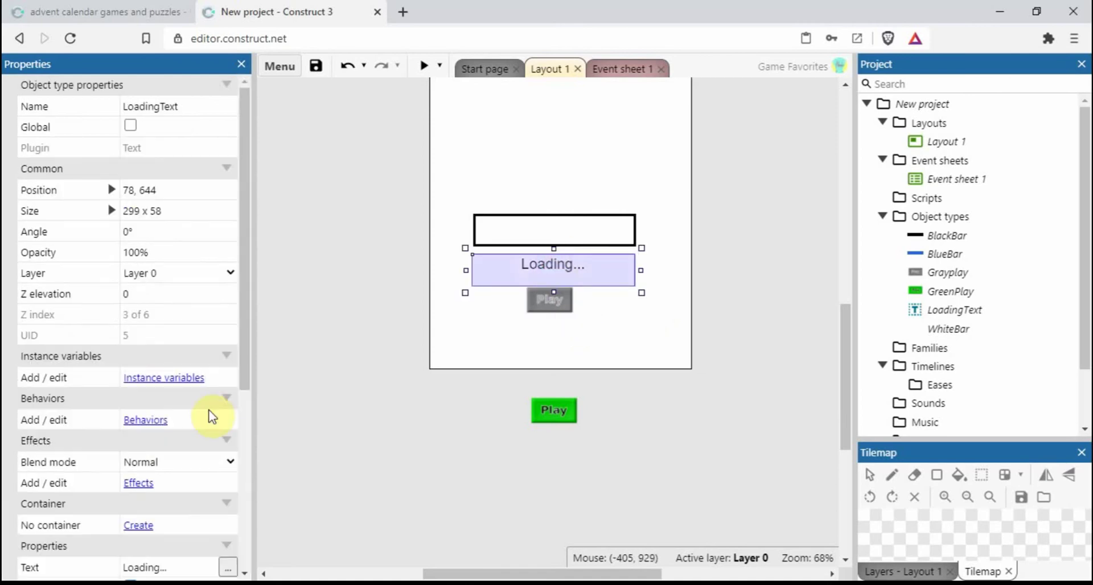
left_click(146, 419)
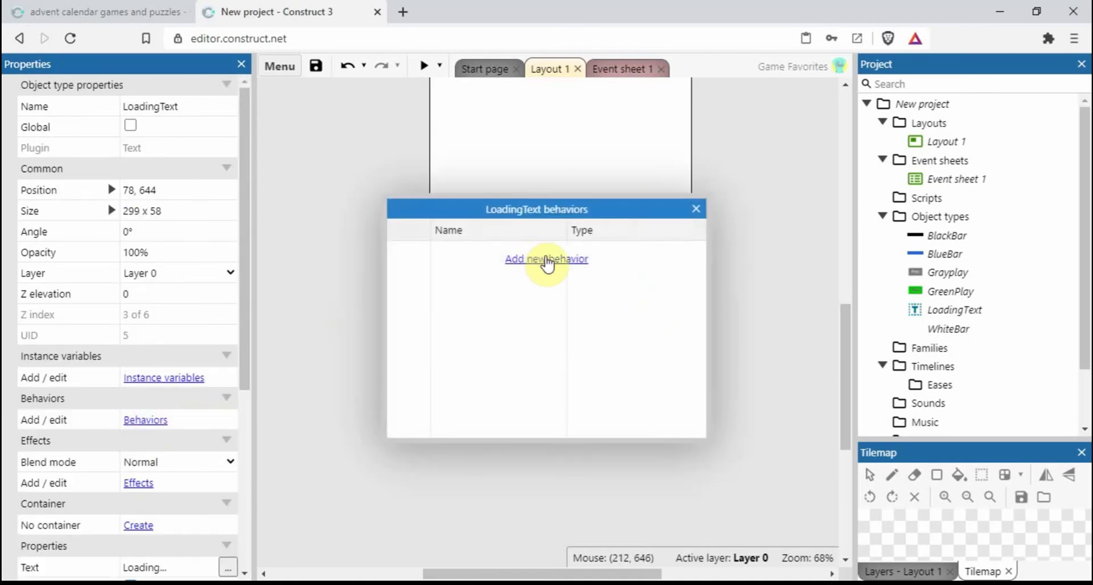
left_click(546, 260)
left_click(369, 427)
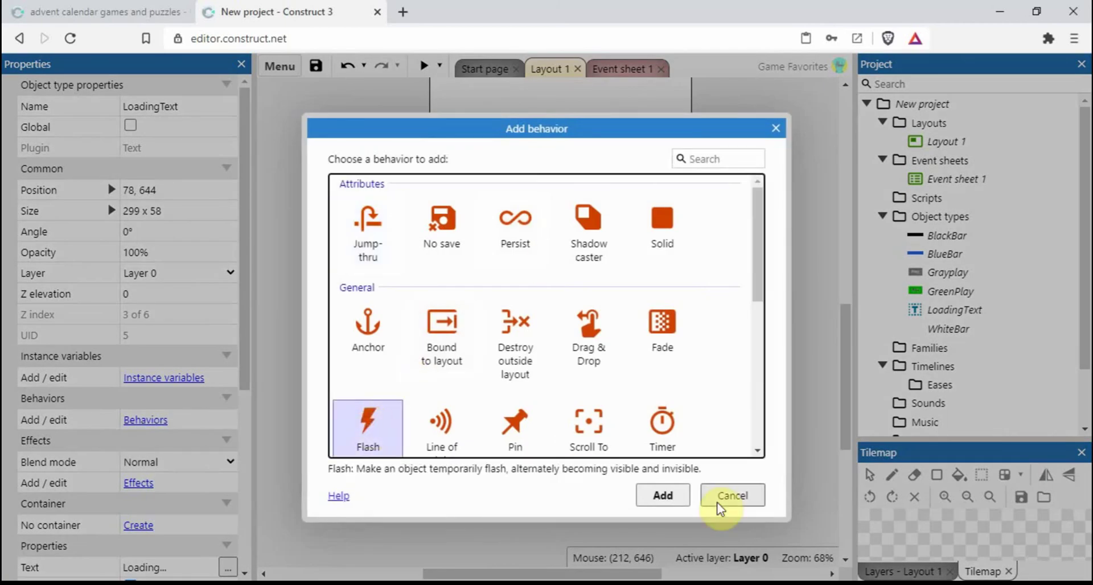
left_click(665, 495)
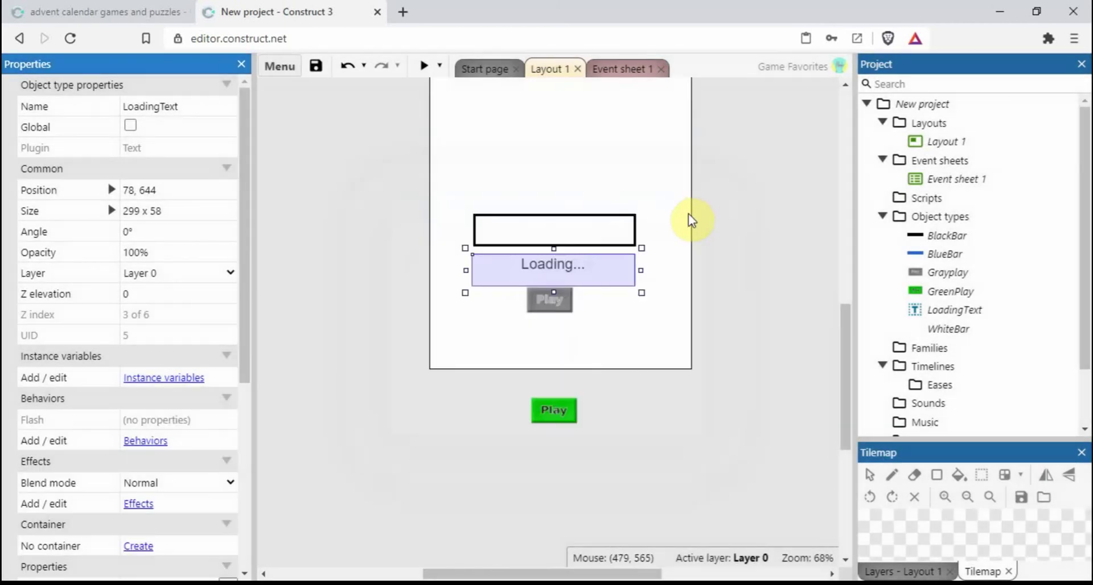
Add a Tween behavior to the WhiteBar by searching 'twee'
left_click(562, 231)
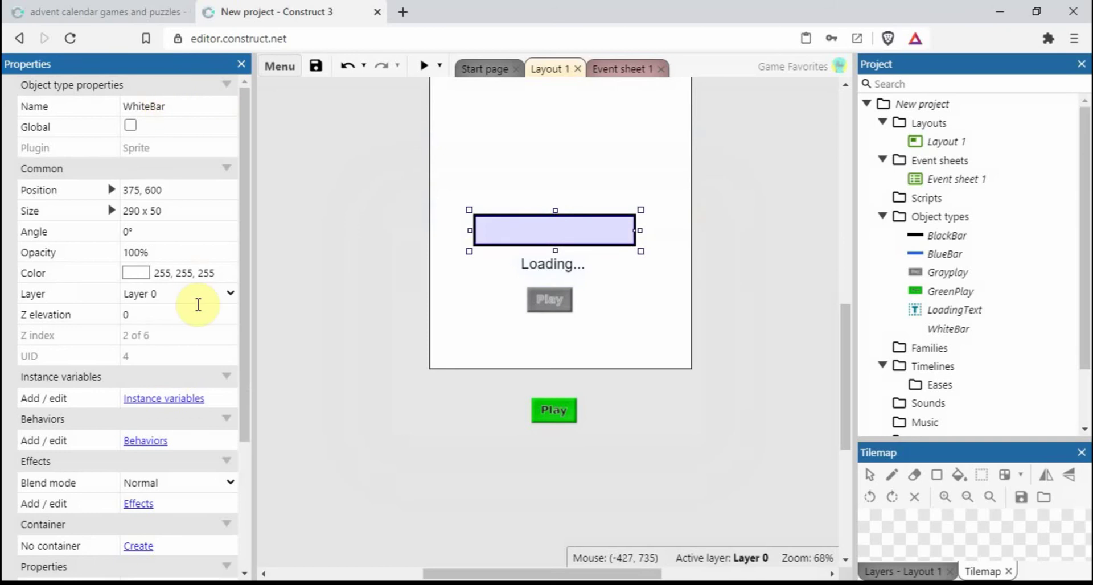
left_click(147, 441)
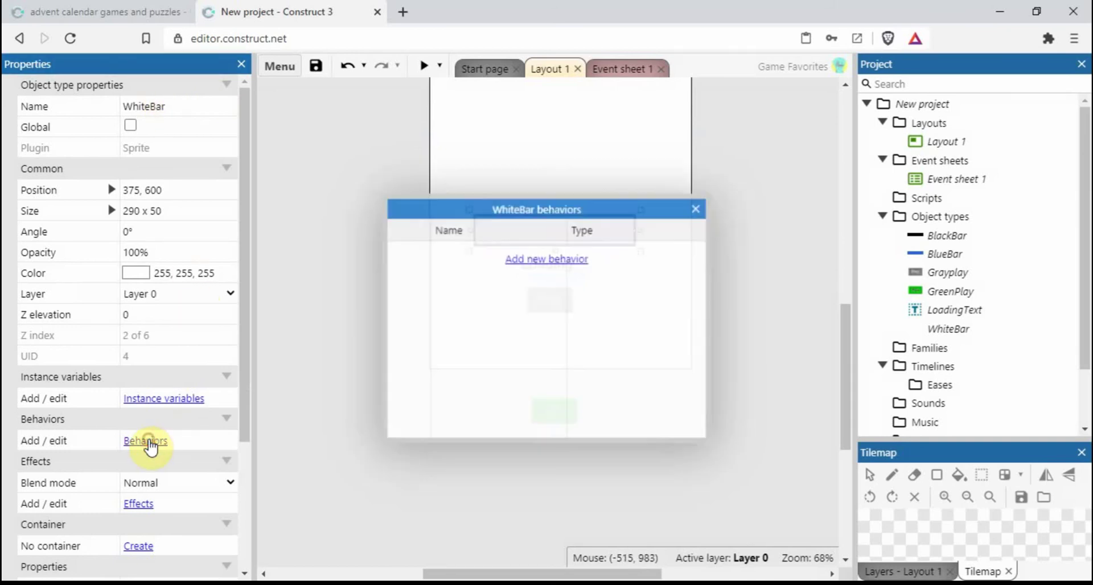
left_click(537, 261)
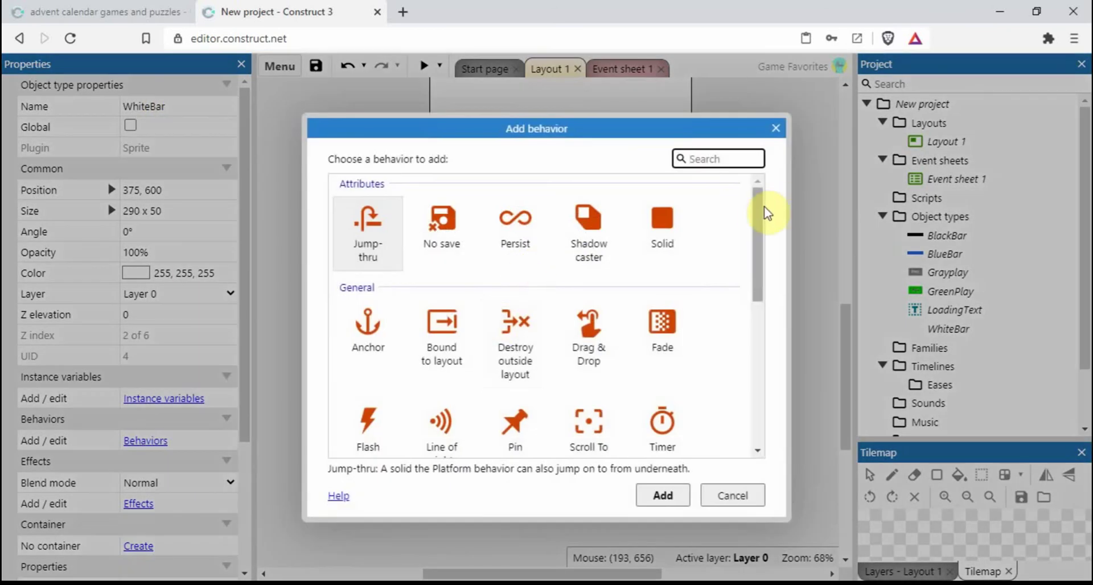
mouse_move(760, 217)
left_mouse_down()
mouse_move(759, 368)
mouse_move(770, 330)
mouse_move(763, 209)
left_mouse_up()
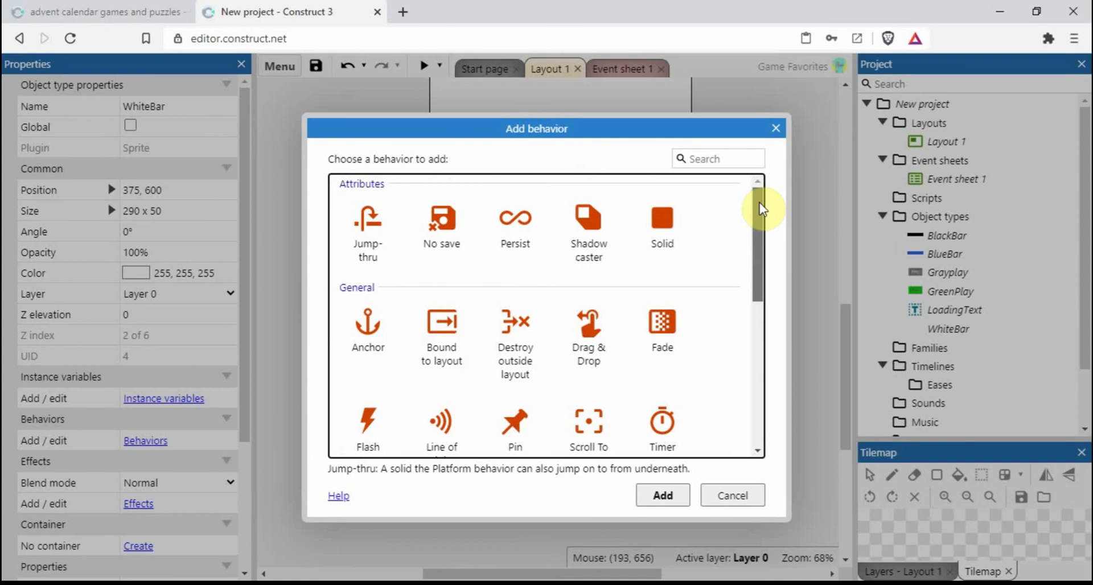
left_click(707, 158)
type("twee")
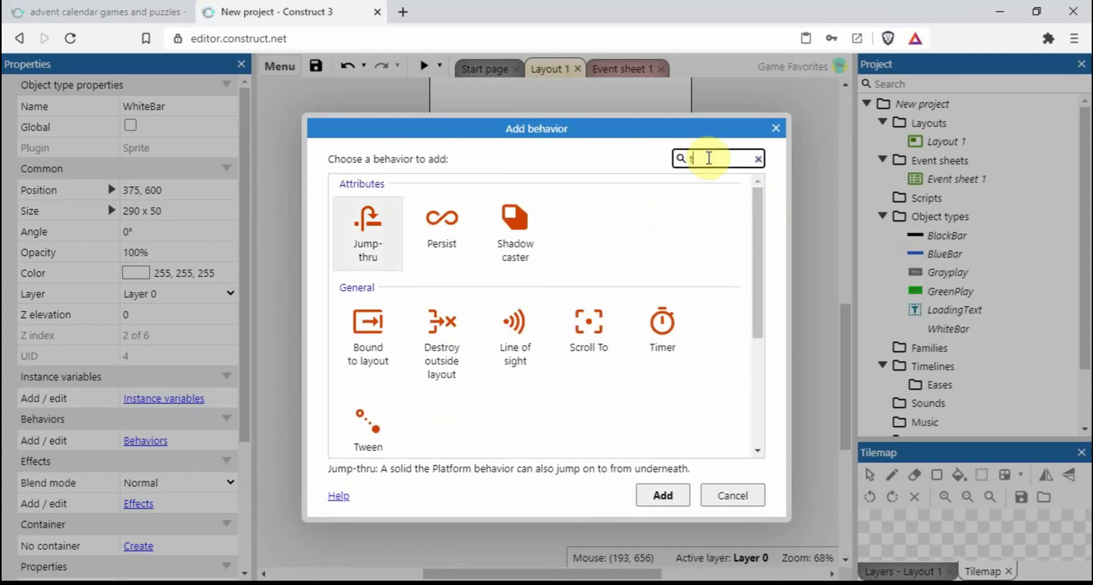
left_click(371, 219)
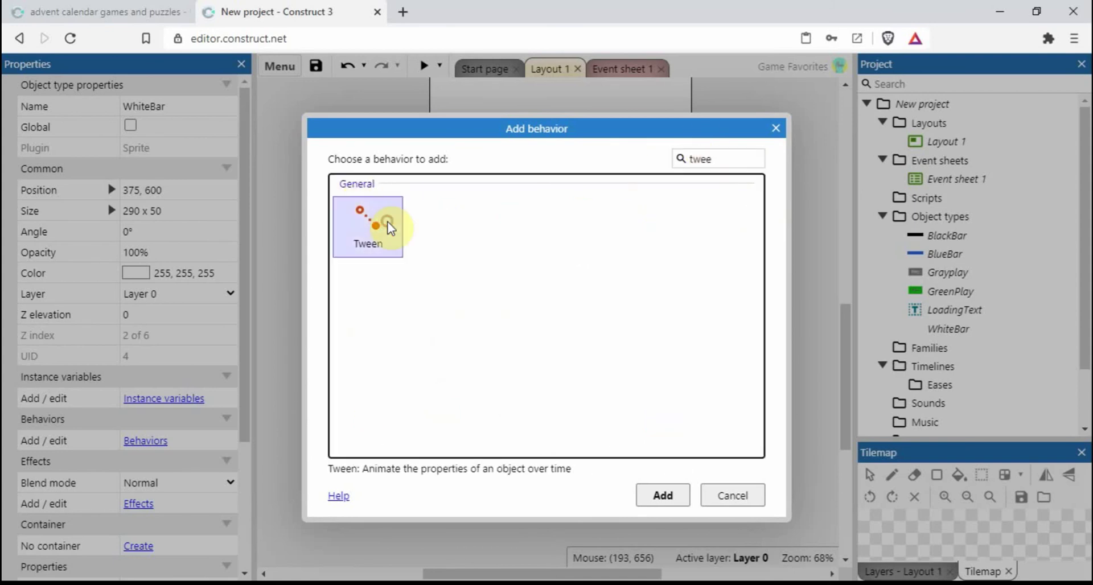
left_click(660, 496)
left_click(695, 210)
left_click(379, 285)
Insert the Touch plugin by searching 'touch' among new object types
double_click(380, 282)
type("touch")
left_click(368, 226)
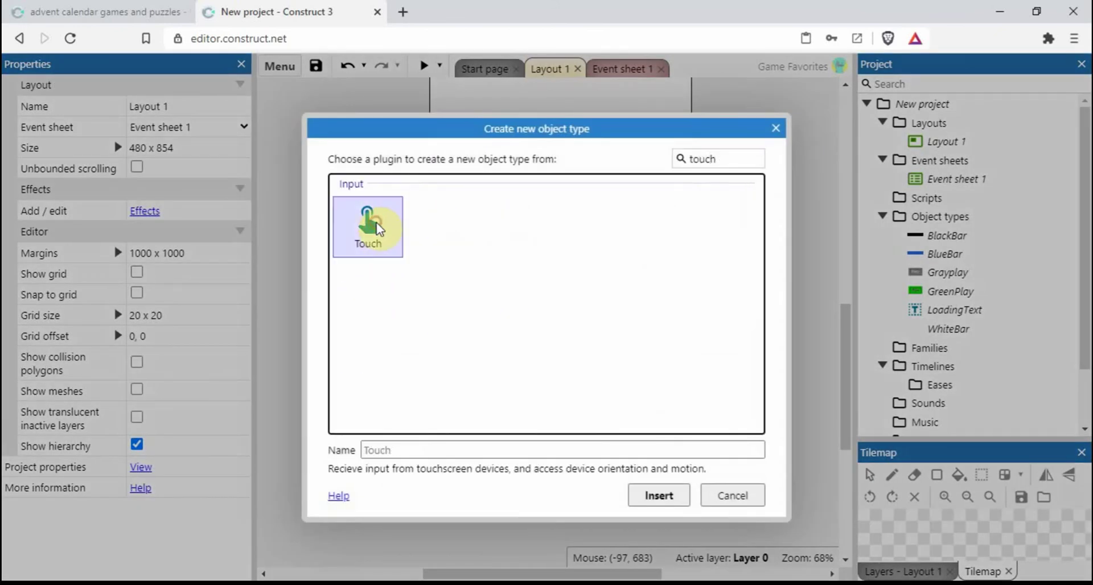
left_click(663, 495)
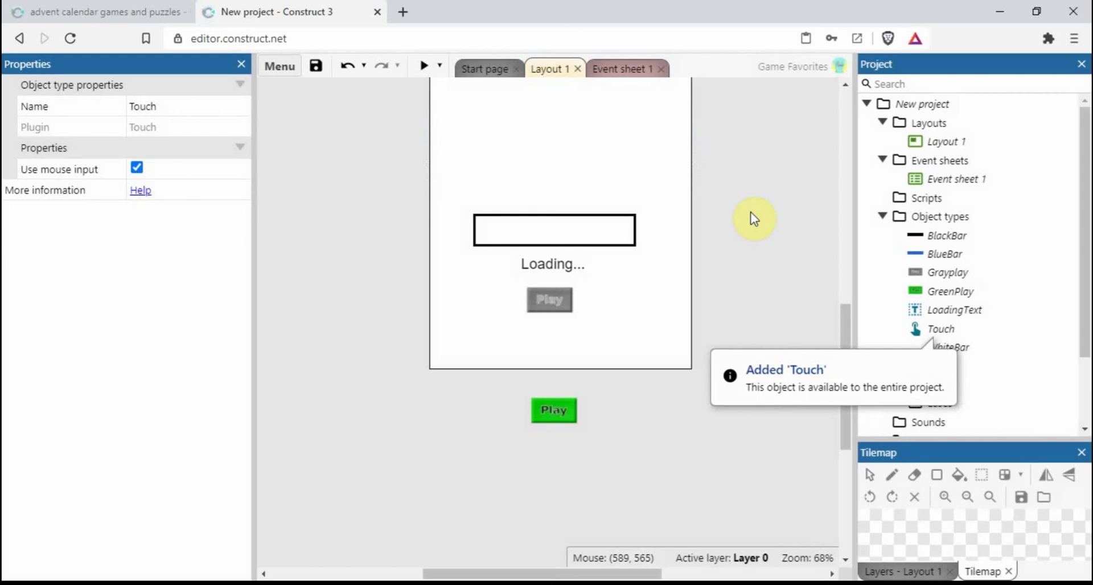
left_click(753, 219)
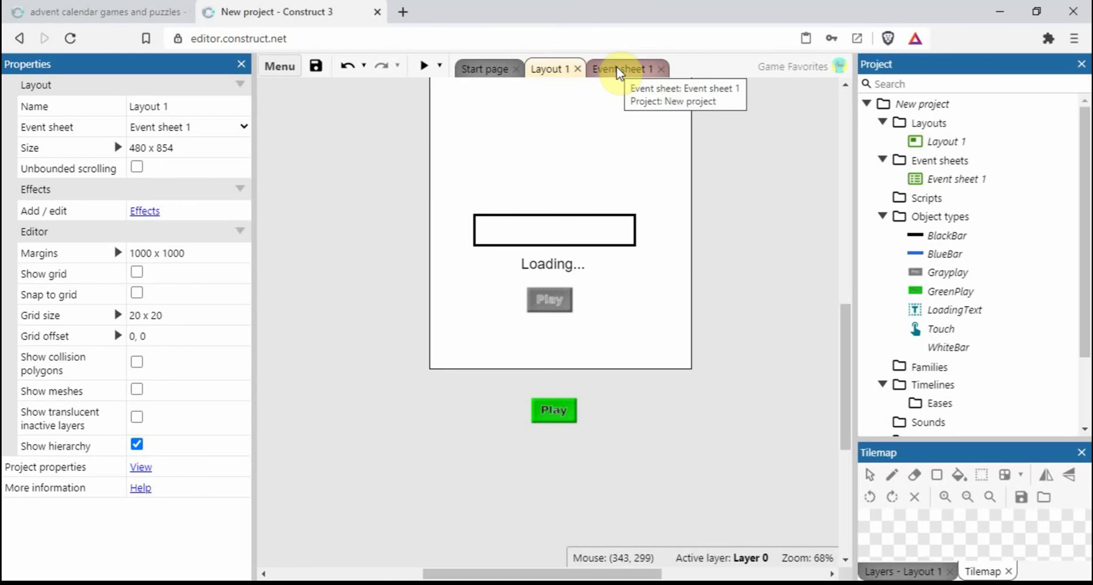
left_click(548, 233)
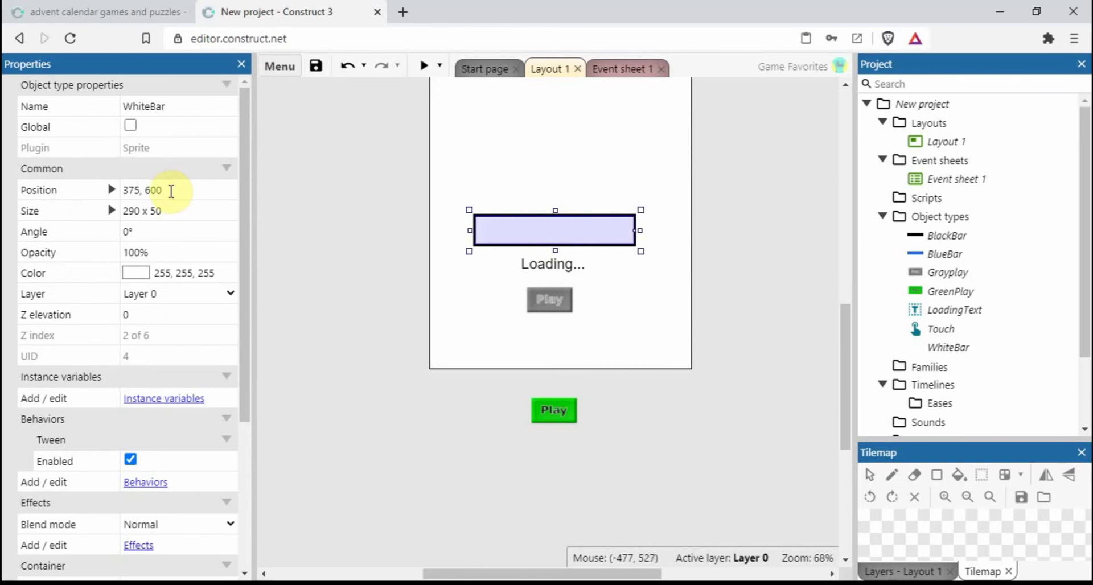
Add a System 'On start of layout' event in Event sheet 1
left_click(622, 69)
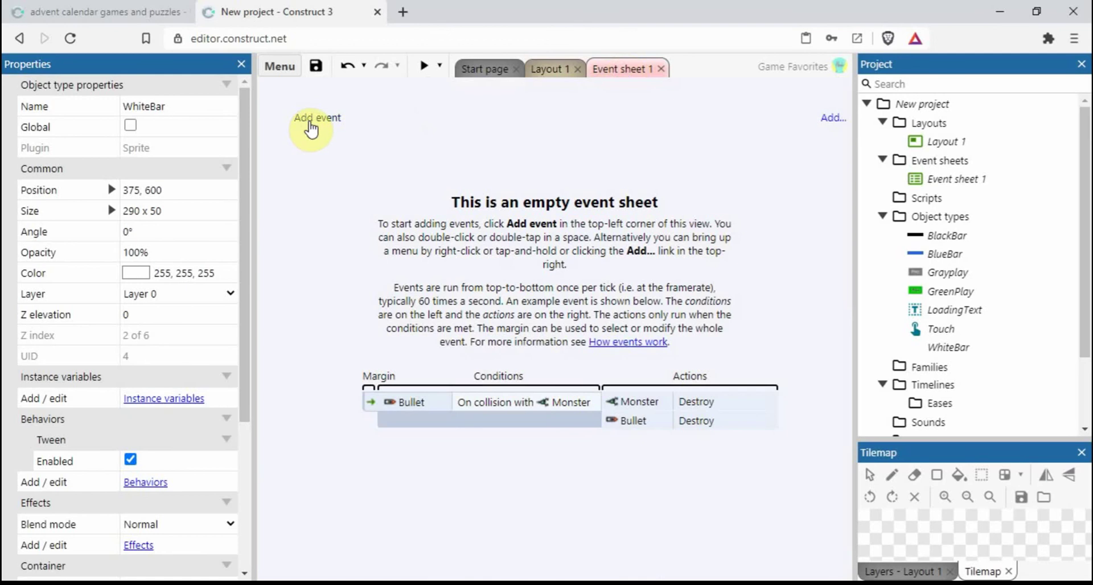
left_click(310, 129)
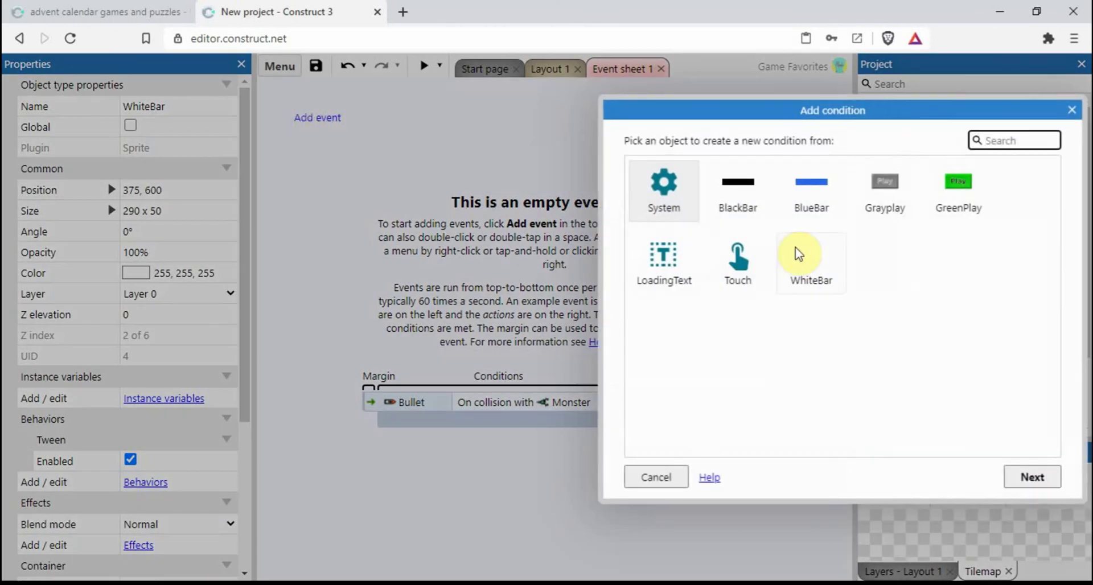
double_click(663, 190)
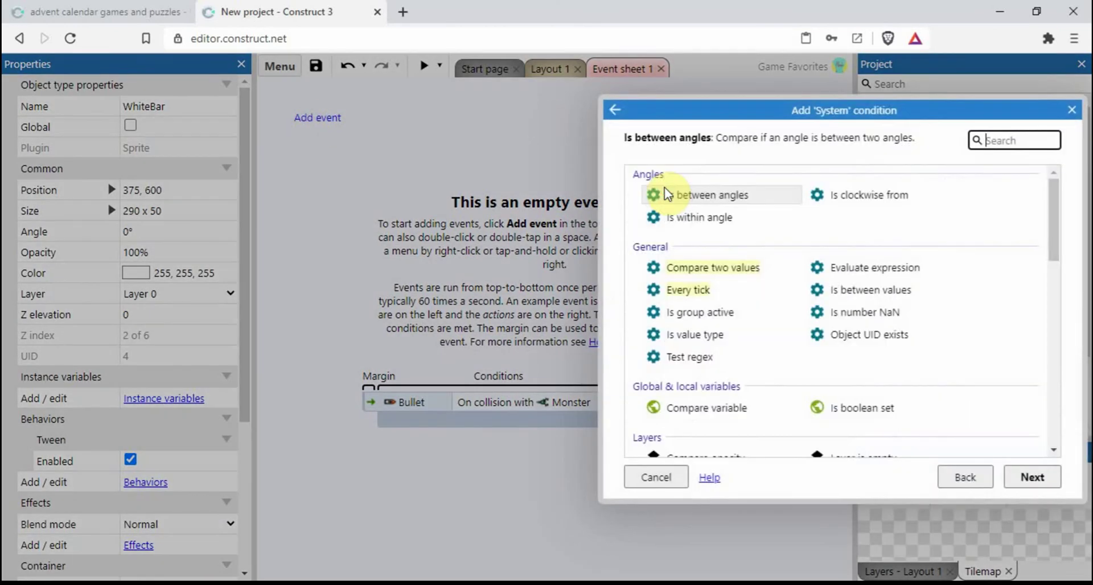
type("start")
key("Return")
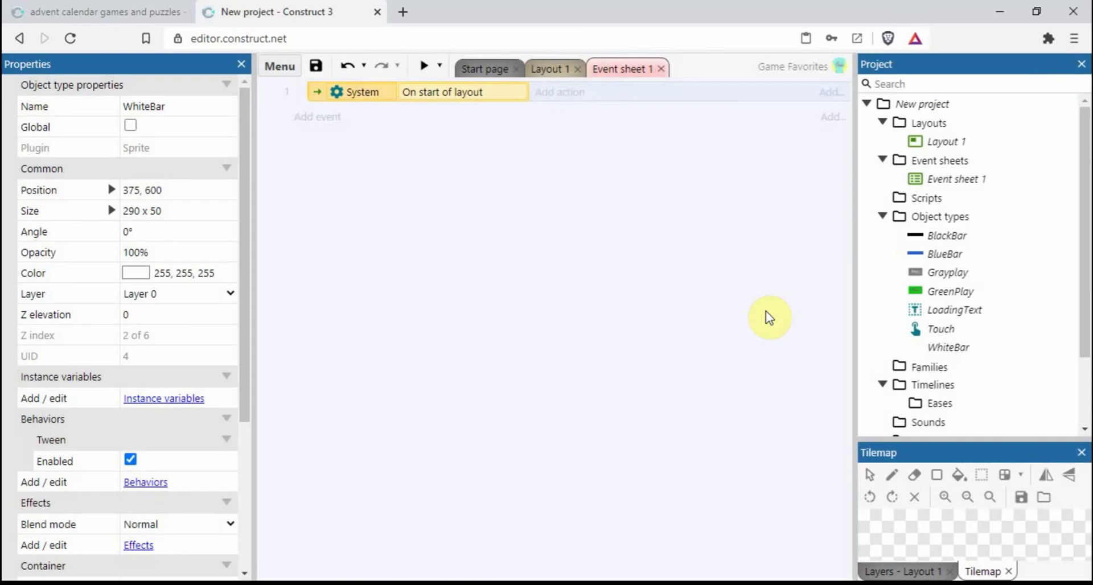
Give the event a BlueBar Set position action with default values
left_click(569, 93)
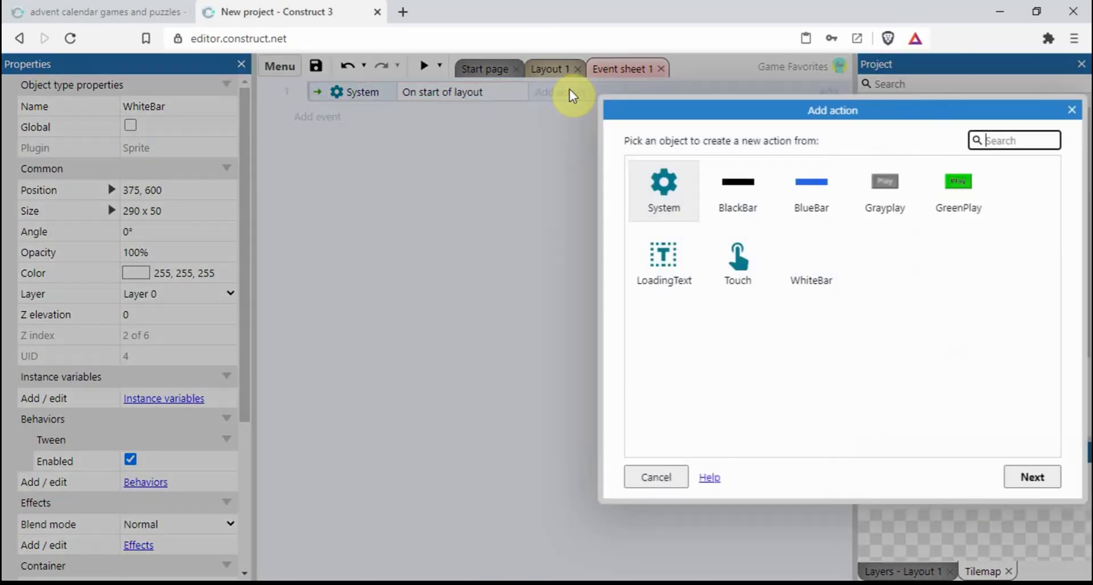
double_click(812, 195)
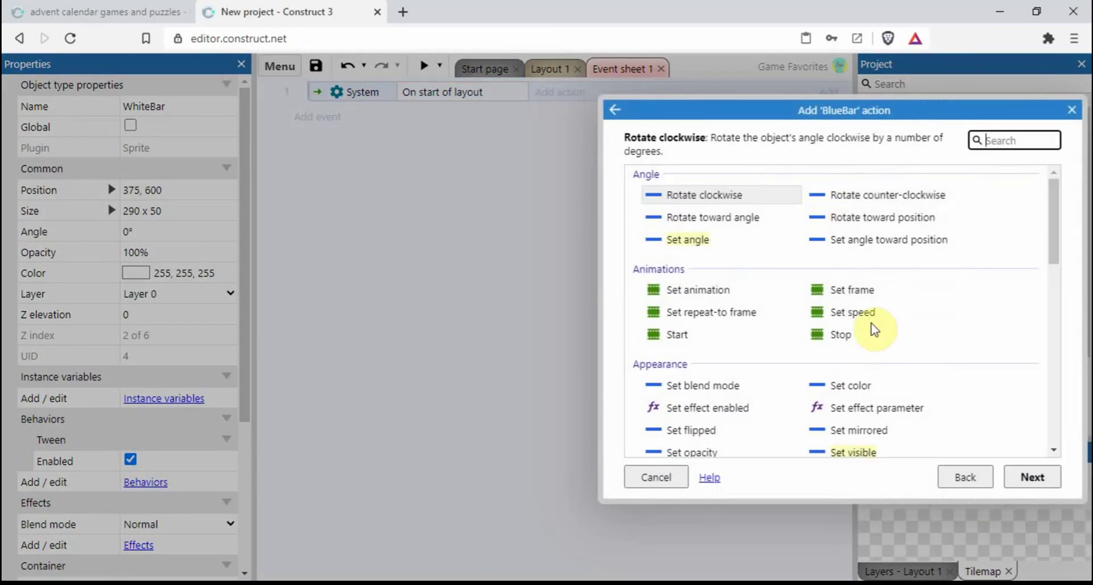
type("pos")
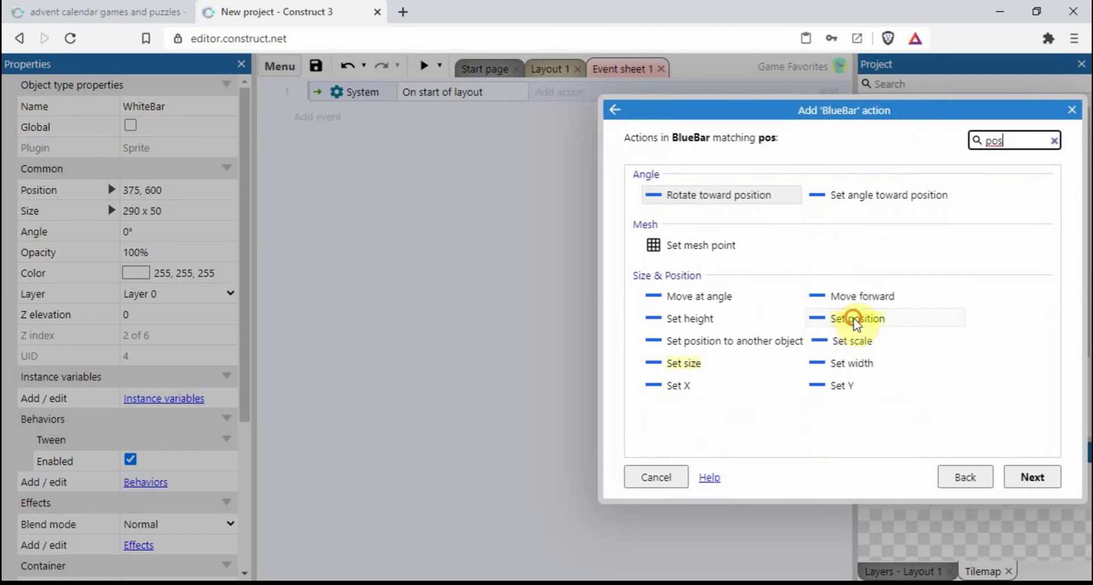
left_click(855, 322)
double_click(856, 322)
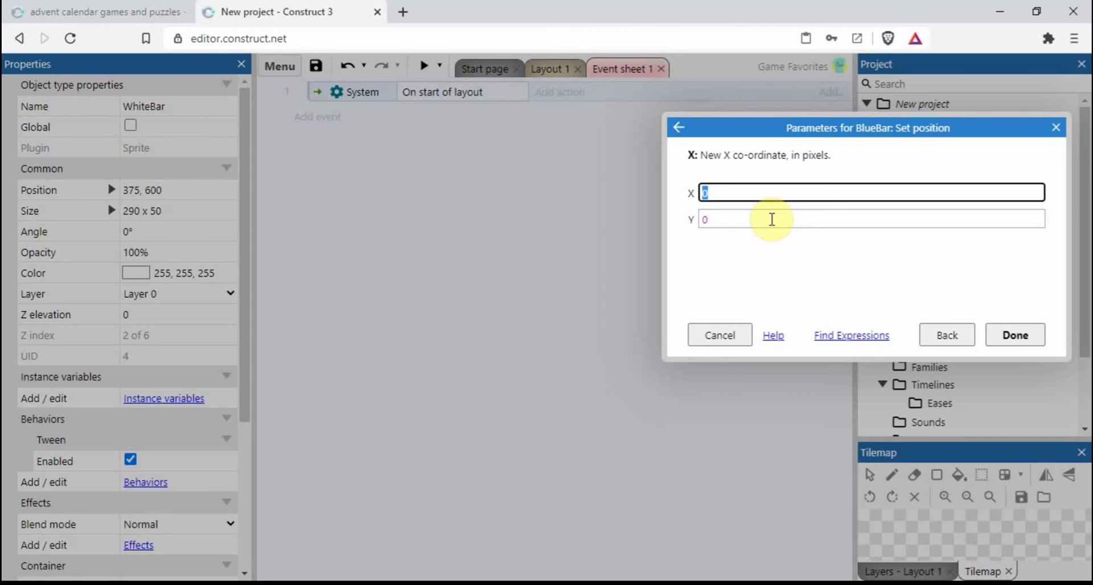
key("Return")
Change the Set position action to X 375, Y 600
left_click(551, 69)
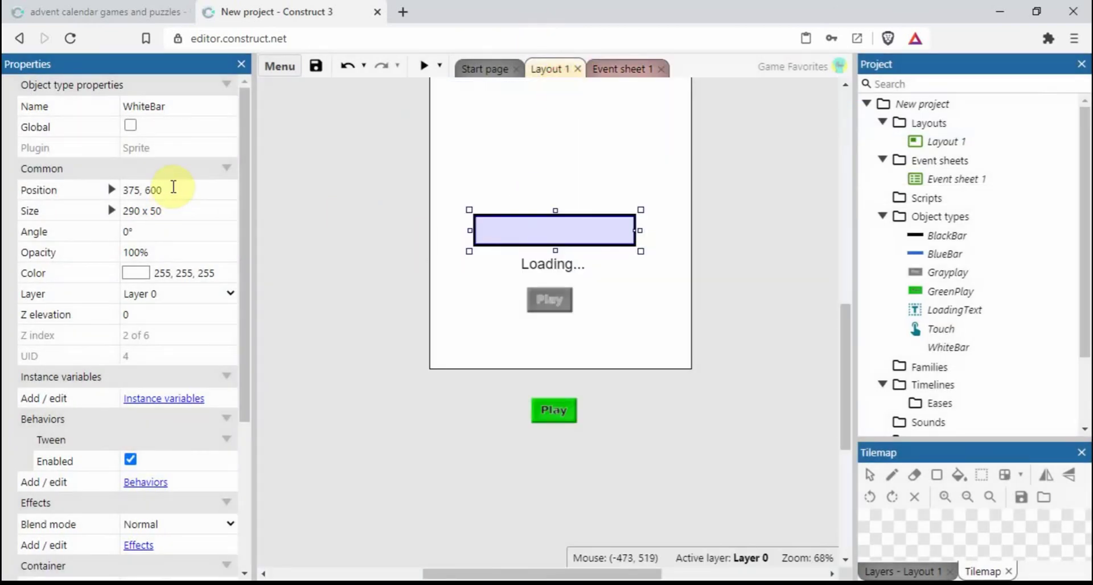
left_click(625, 67)
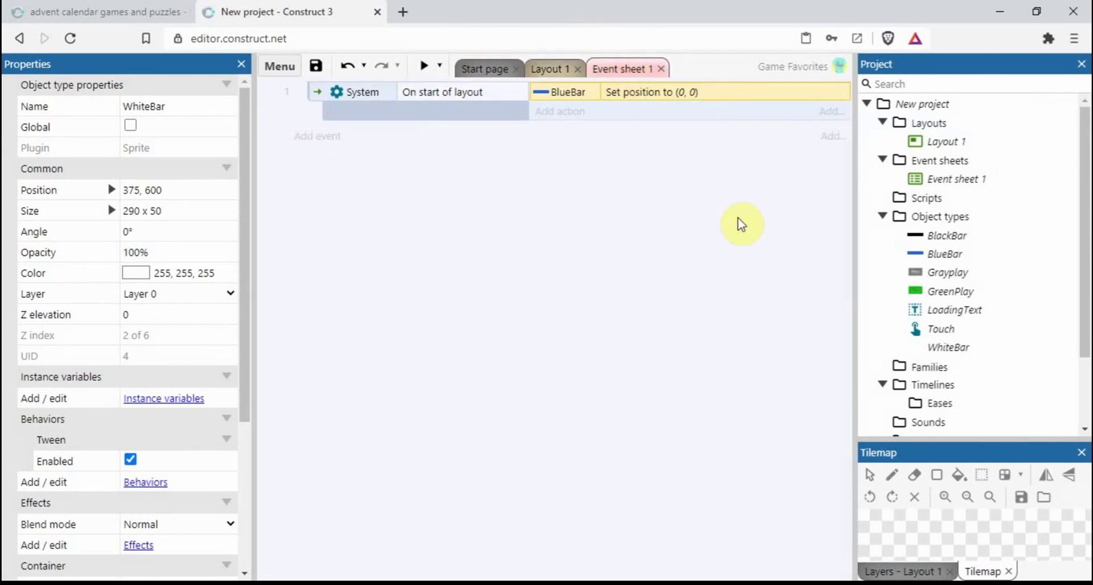
double_click(705, 92)
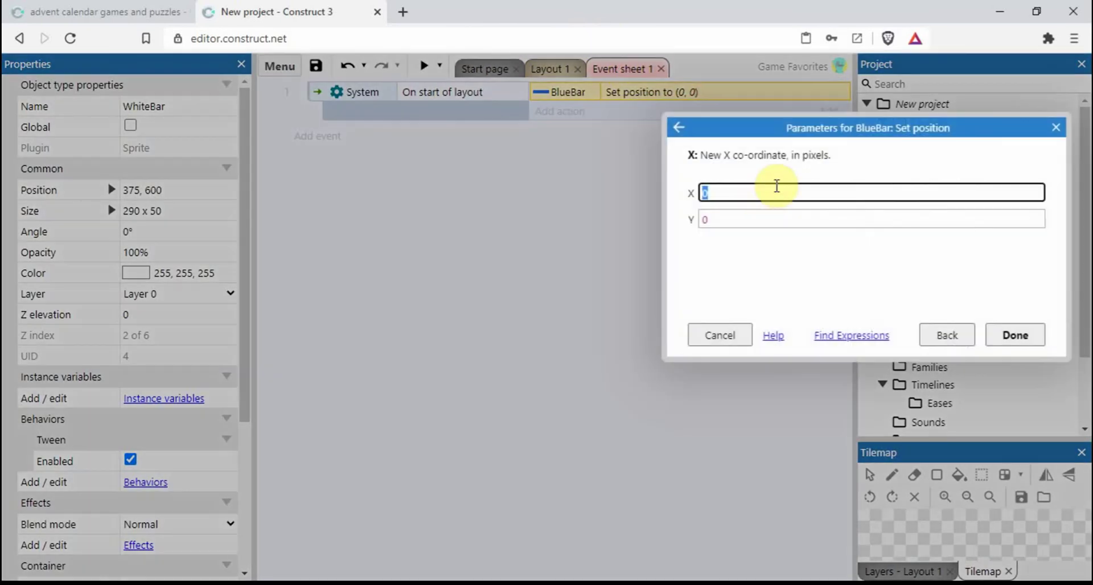
type("375")
key("Tab")
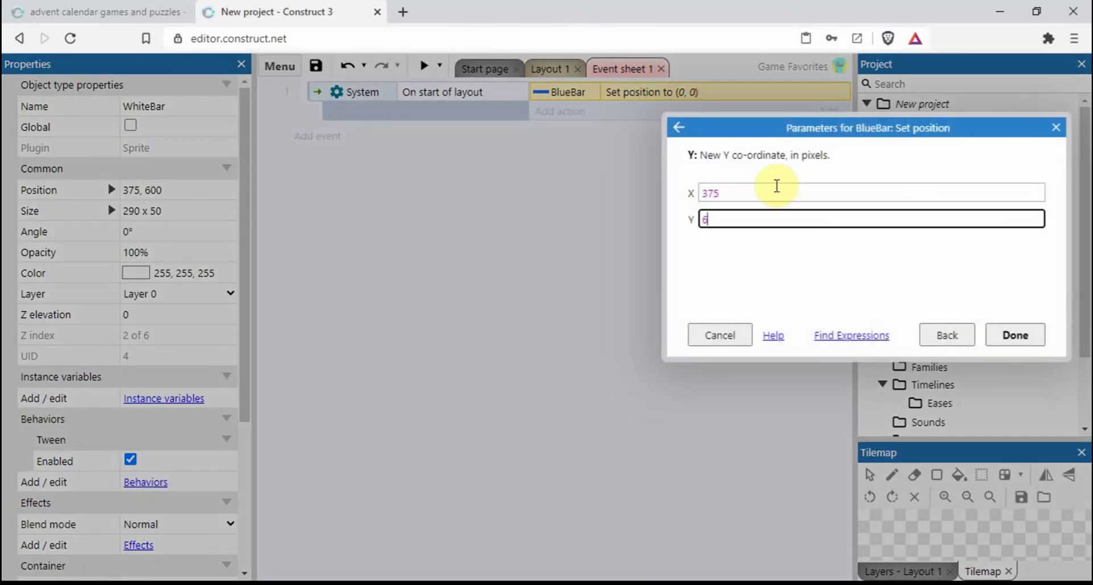
type("600")
key("Return")
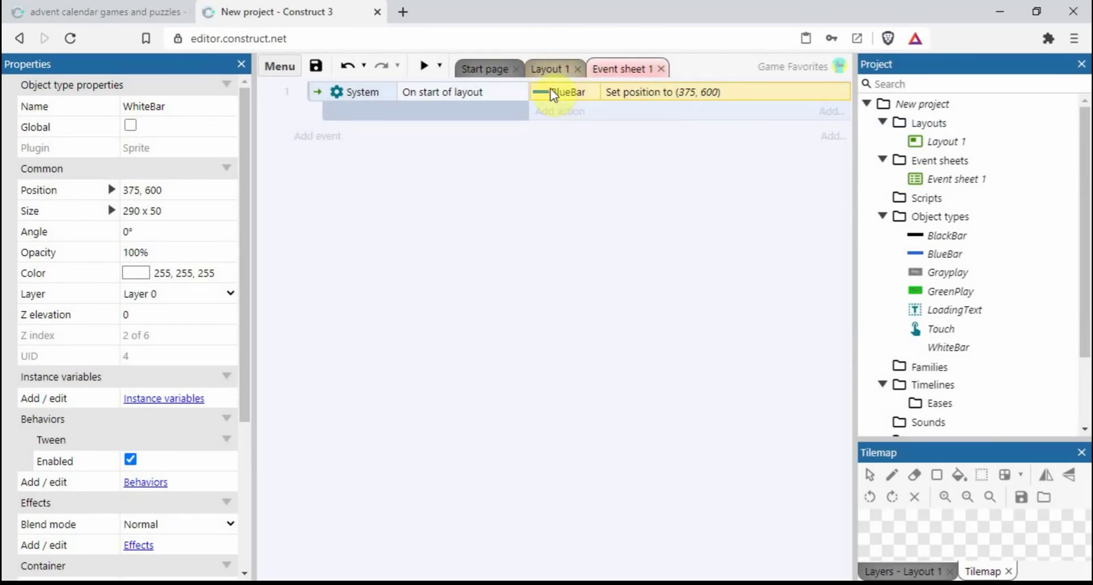
Add a WhiteBar Set position action to (375, 600) under On start of layout
left_click(552, 112)
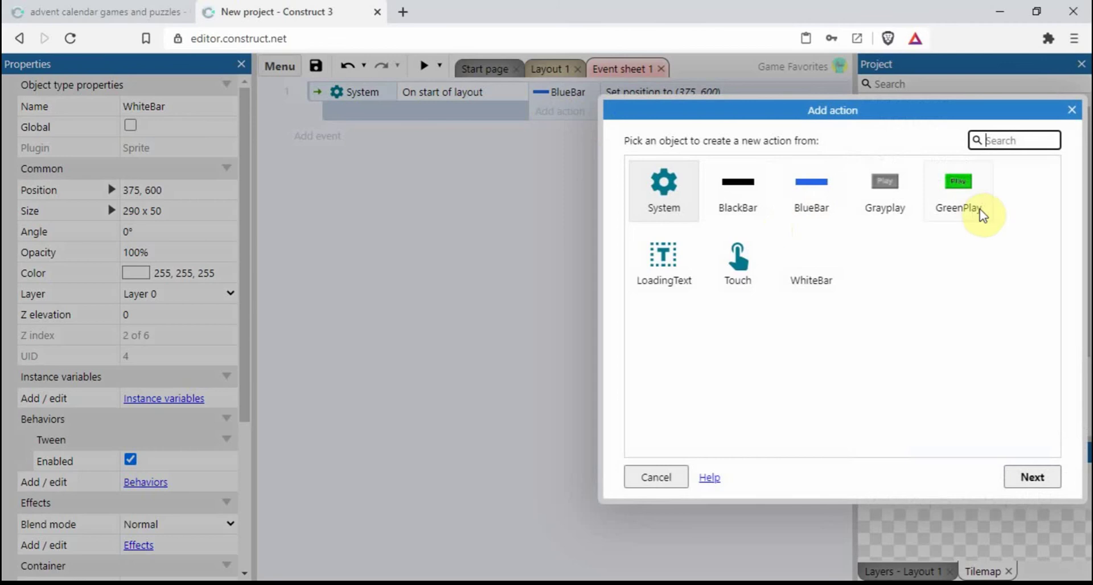
double_click(813, 263)
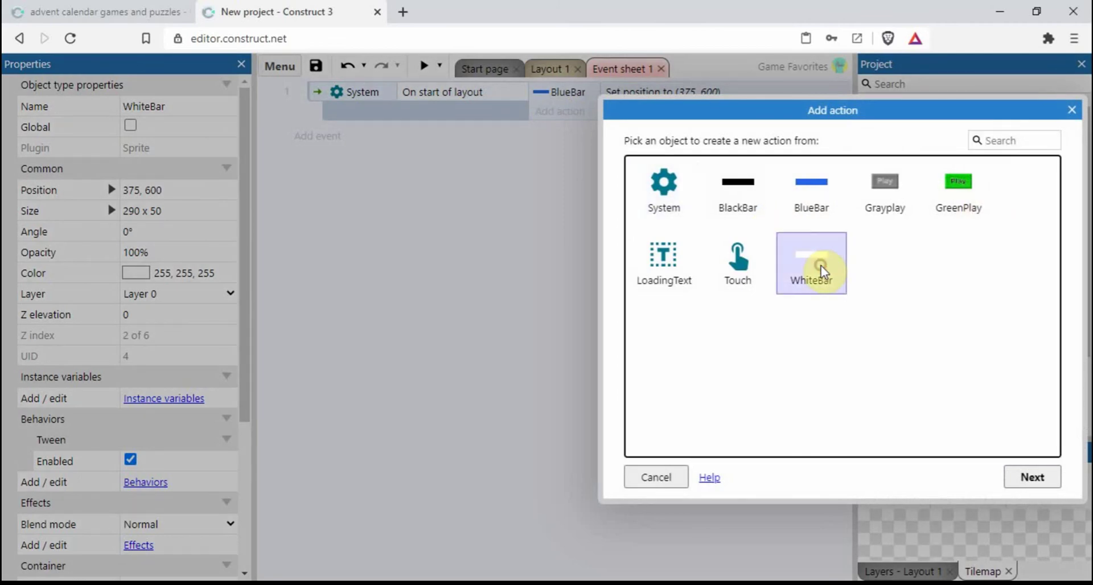
type("pos")
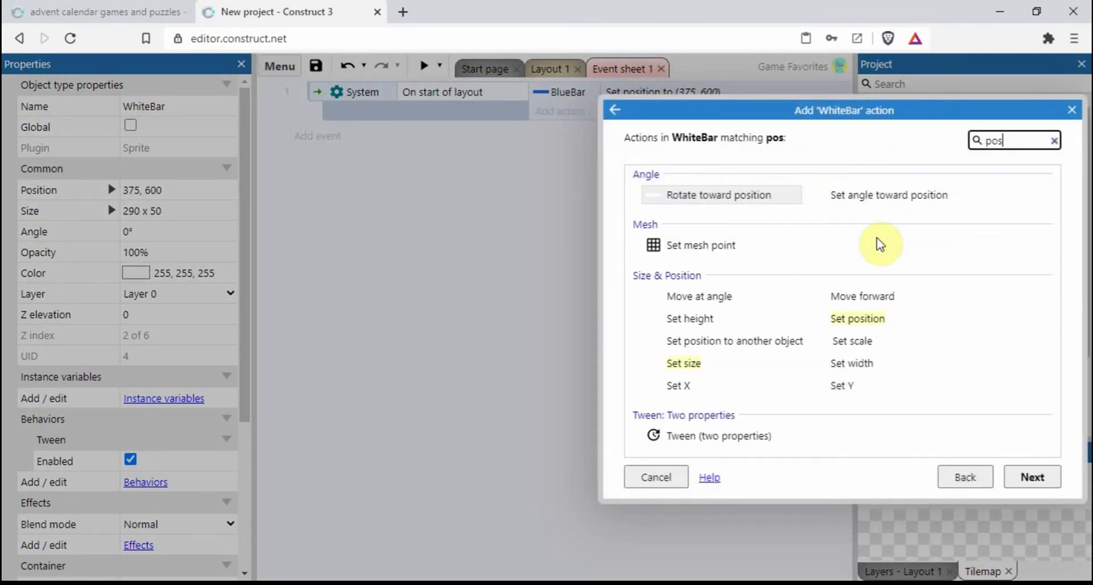
left_click(860, 322)
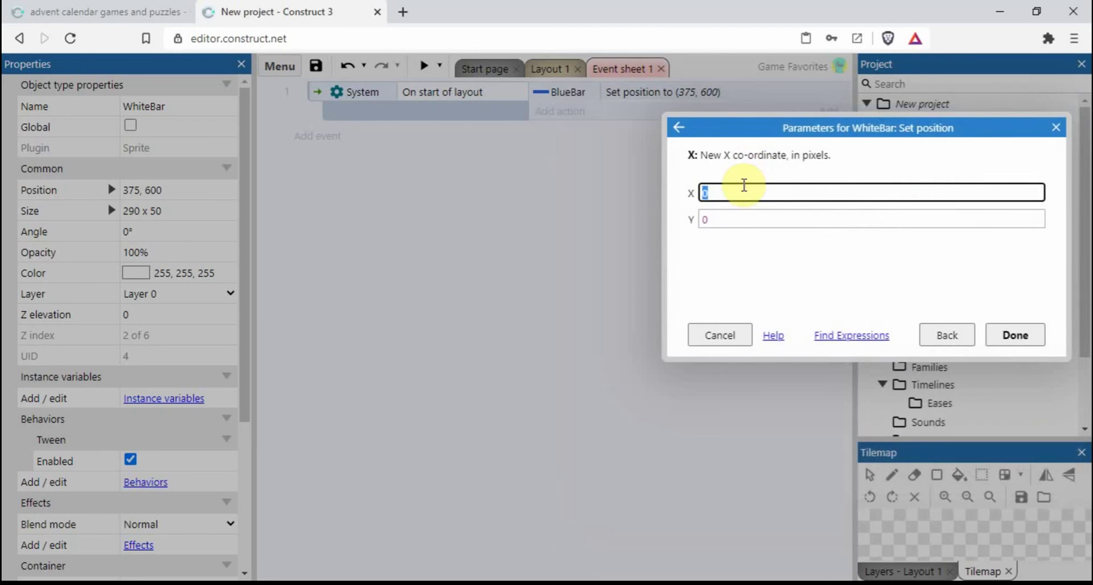
type("5")
key("Tab")
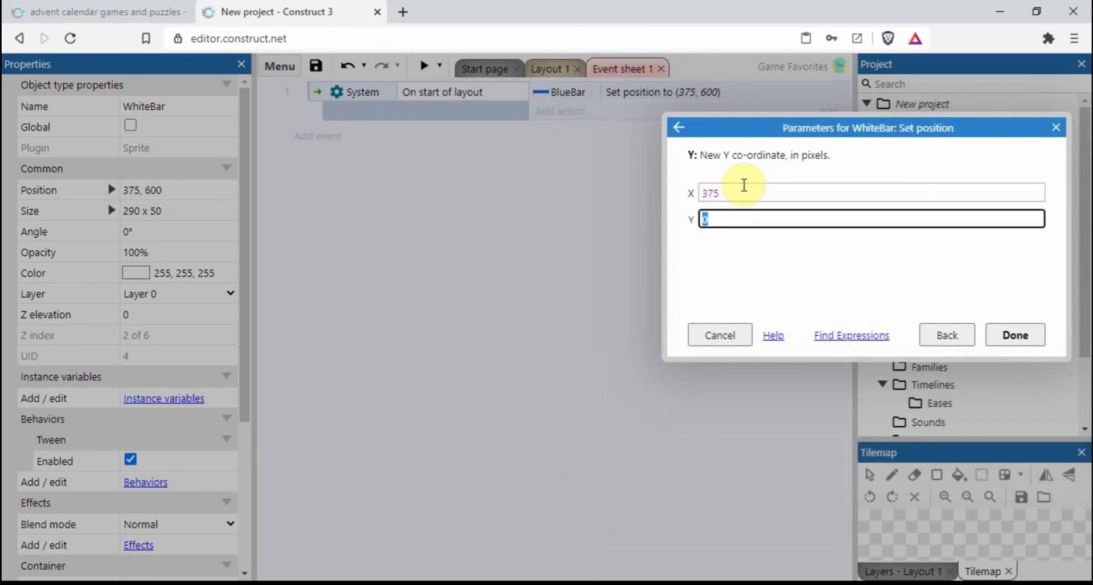
type("600")
key("Return")
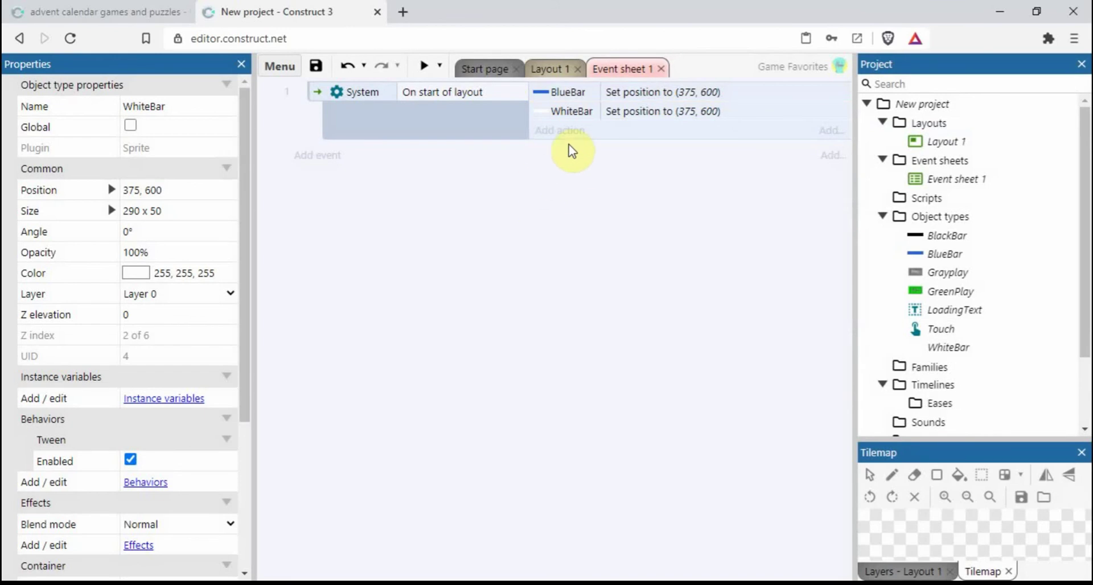
left_click(558, 93)
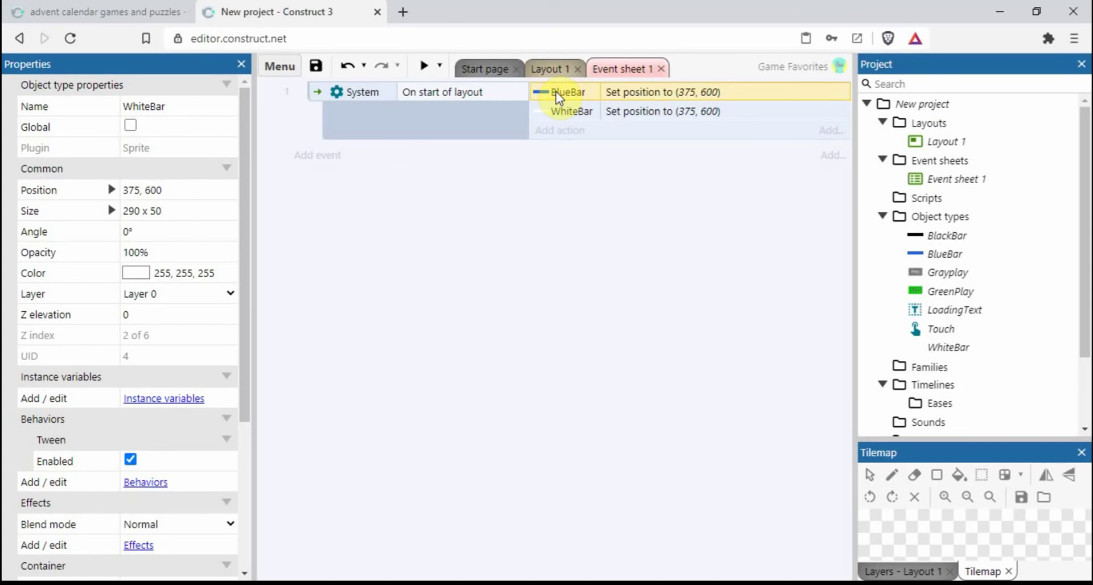
Delete both bar position actions and add a LoadingText Set text action with 'loading...'
key("Delete")
key("Delete")
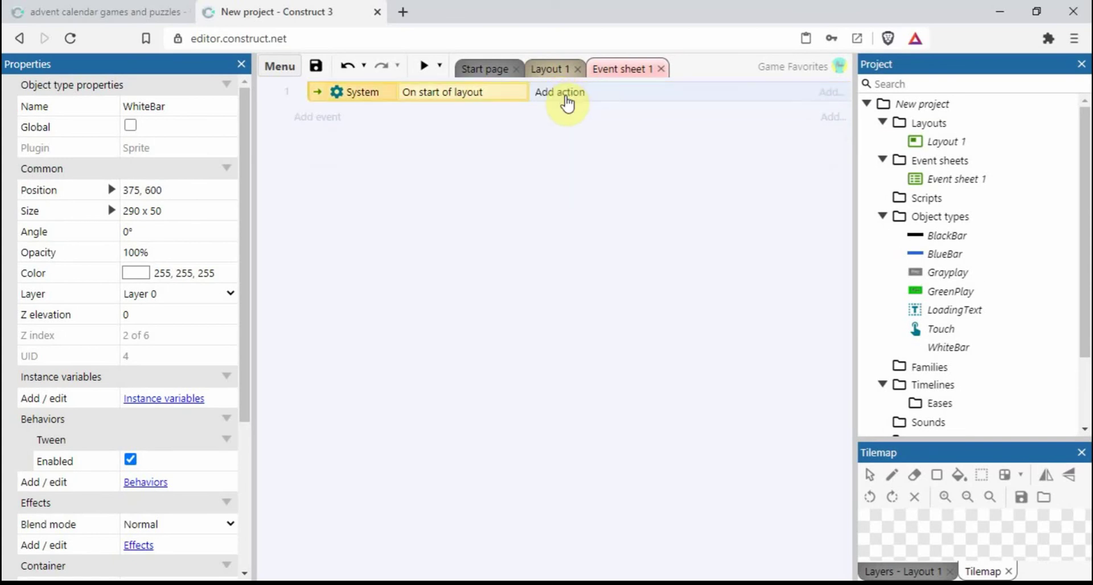
left_click(541, 154)
left_click(555, 92)
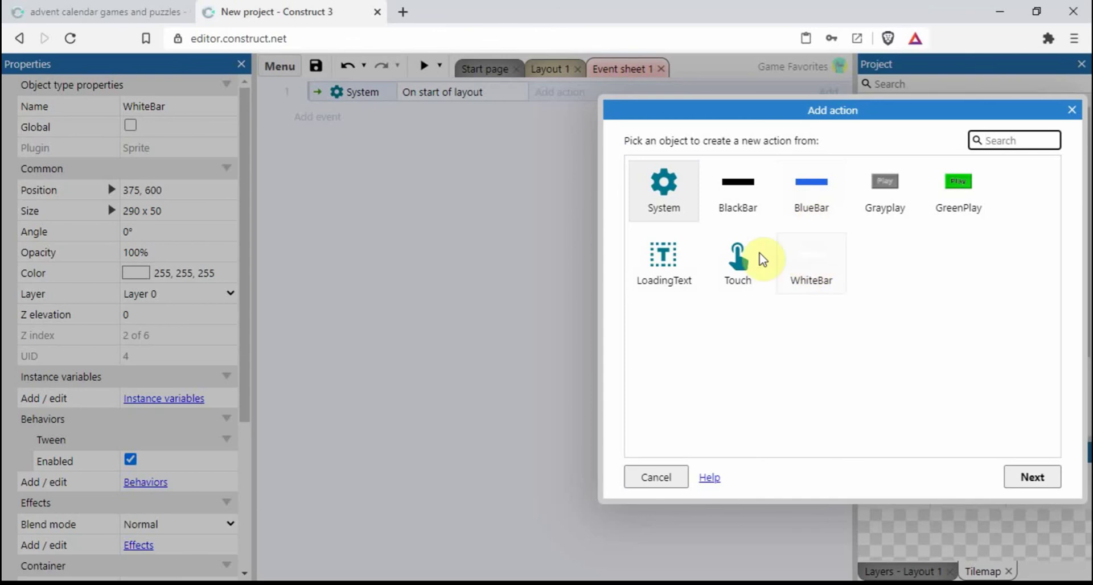
left_click(666, 266)
double_click(665, 265)
type("set ")
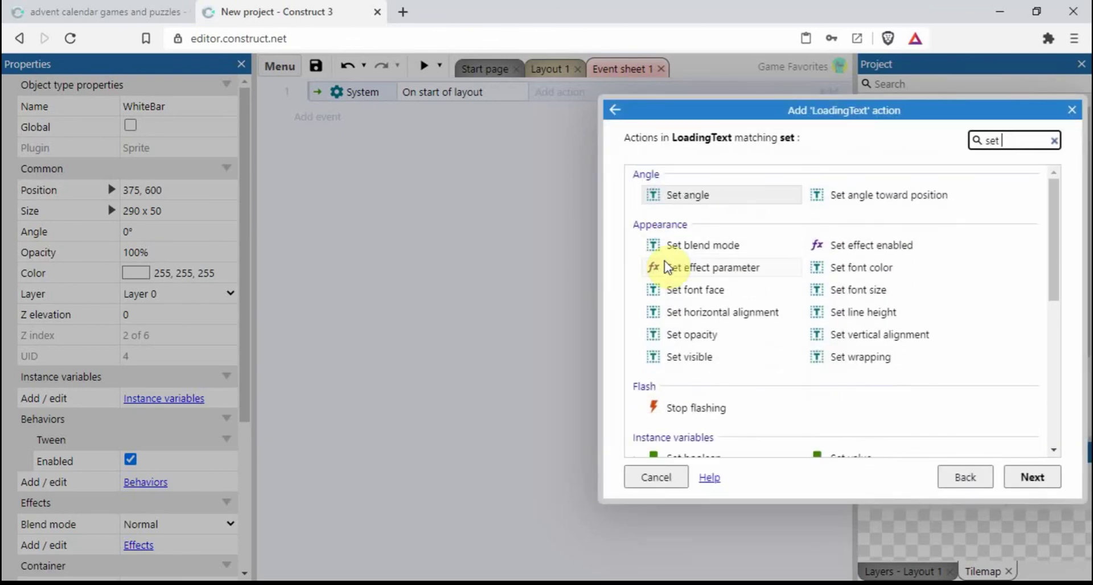
type("text")
double_click(694, 245)
left_click(716, 193)
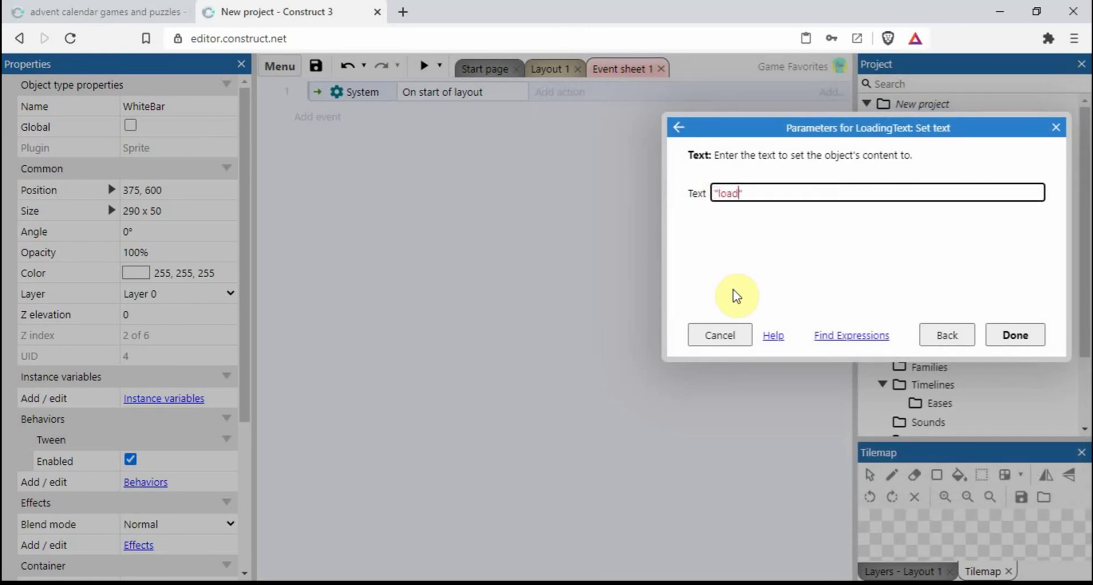
key("Return")
Add a Grayplay Set position action with default values to the start-of-layout event
left_click(568, 111)
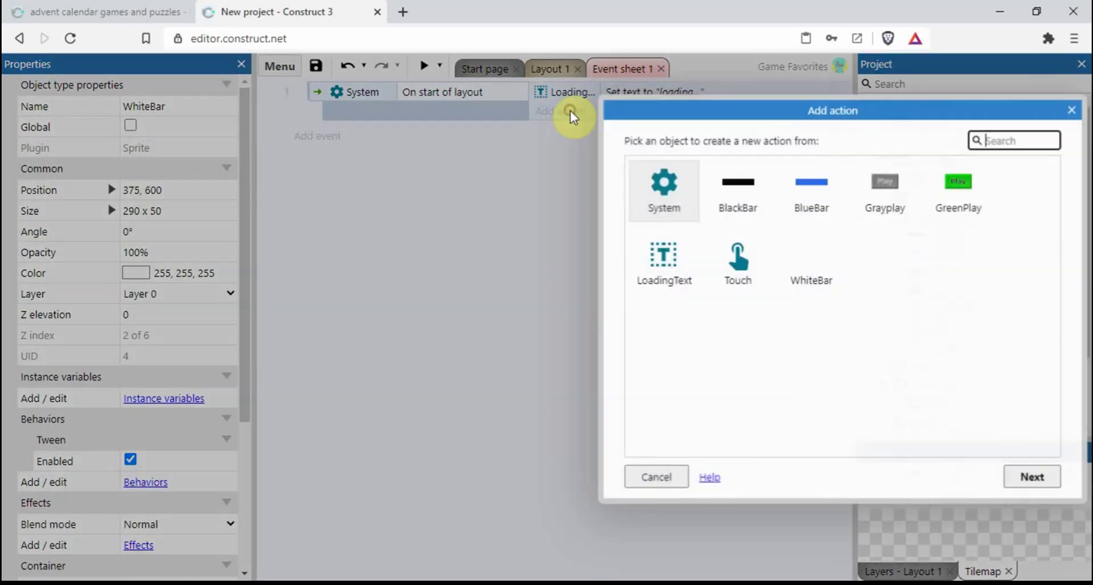
left_click(961, 191)
left_click(888, 190)
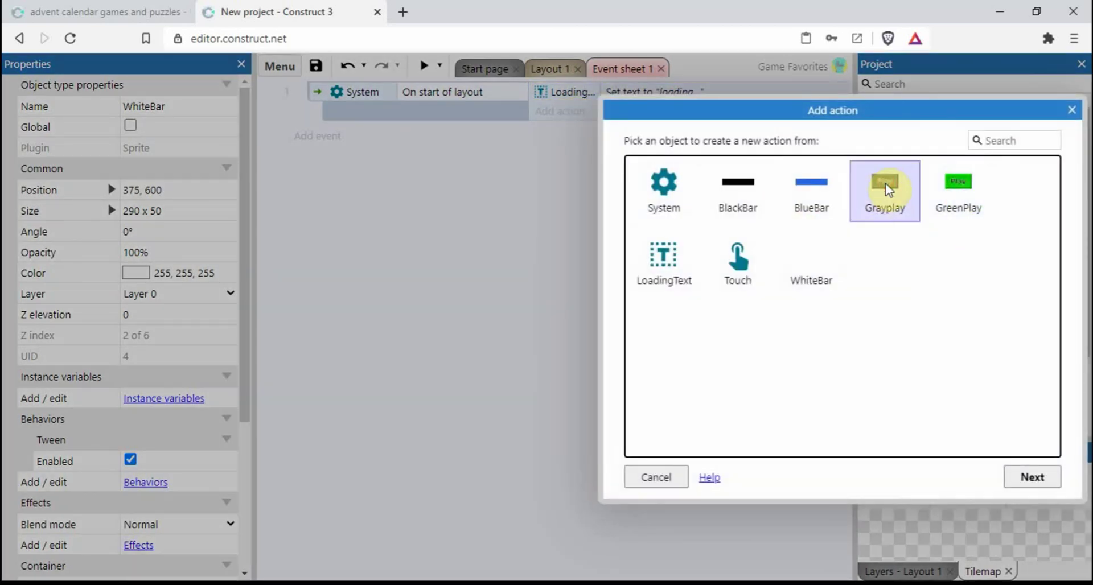
double_click(885, 185)
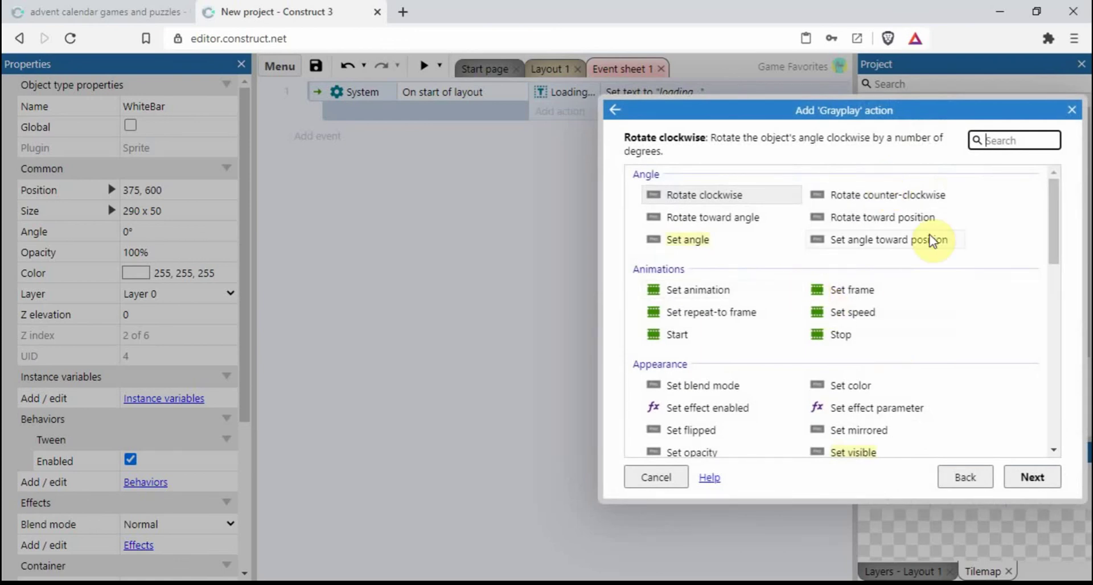
type("pos")
left_click(846, 320)
double_click(847, 320)
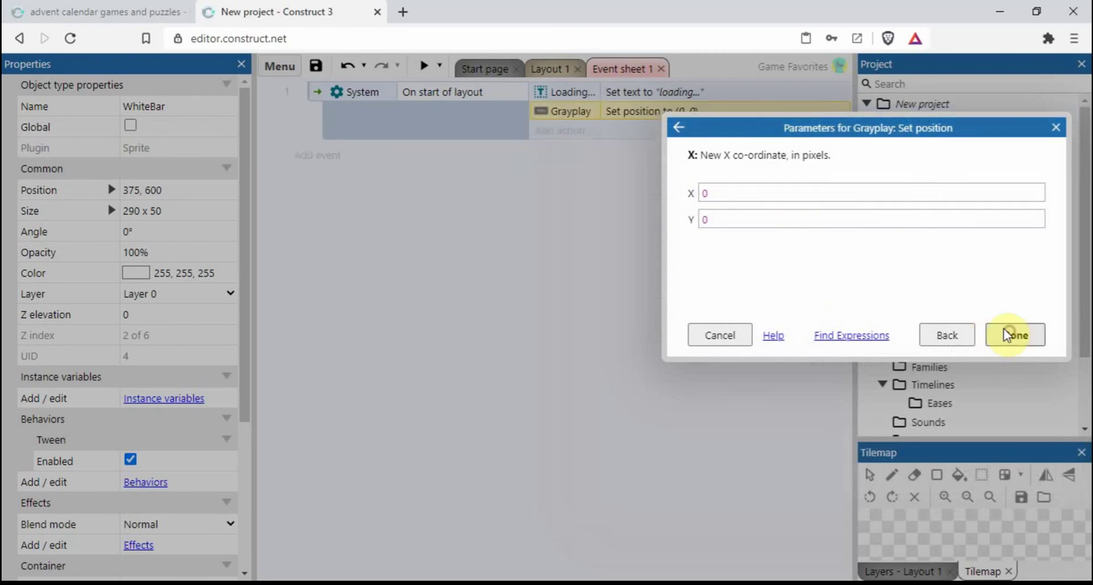
left_click(1009, 333)
In Layout 1, round the gray Play button's position to 220, 720
left_click(547, 67)
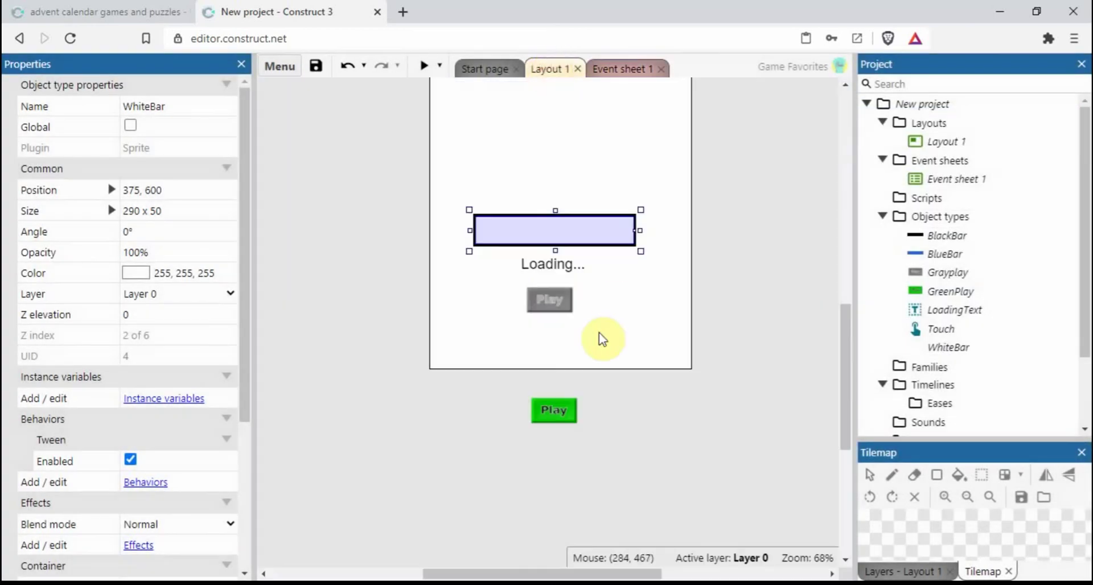
left_click(545, 299)
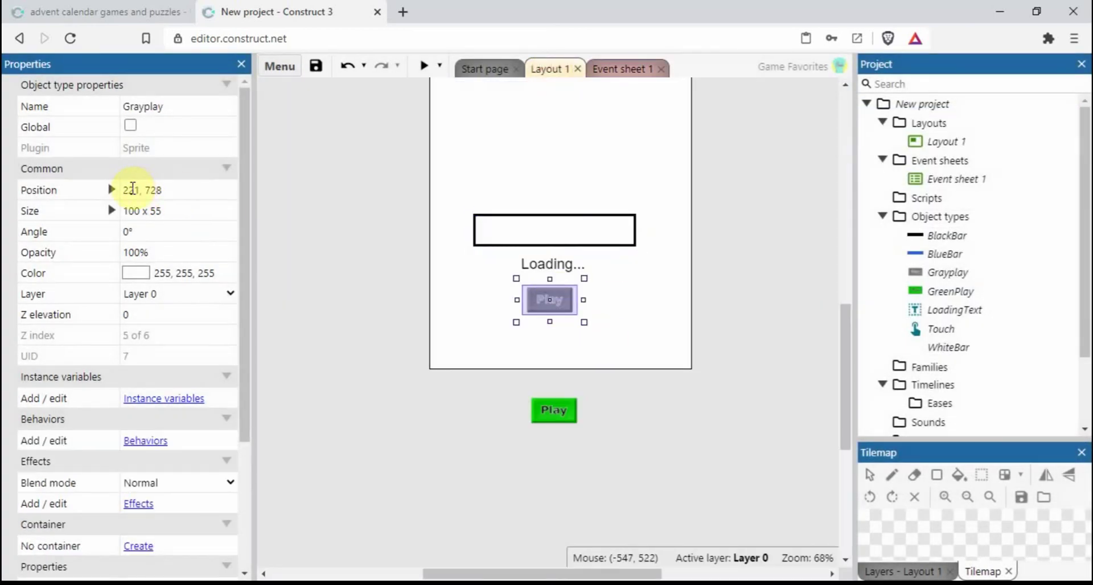
left_click(133, 190)
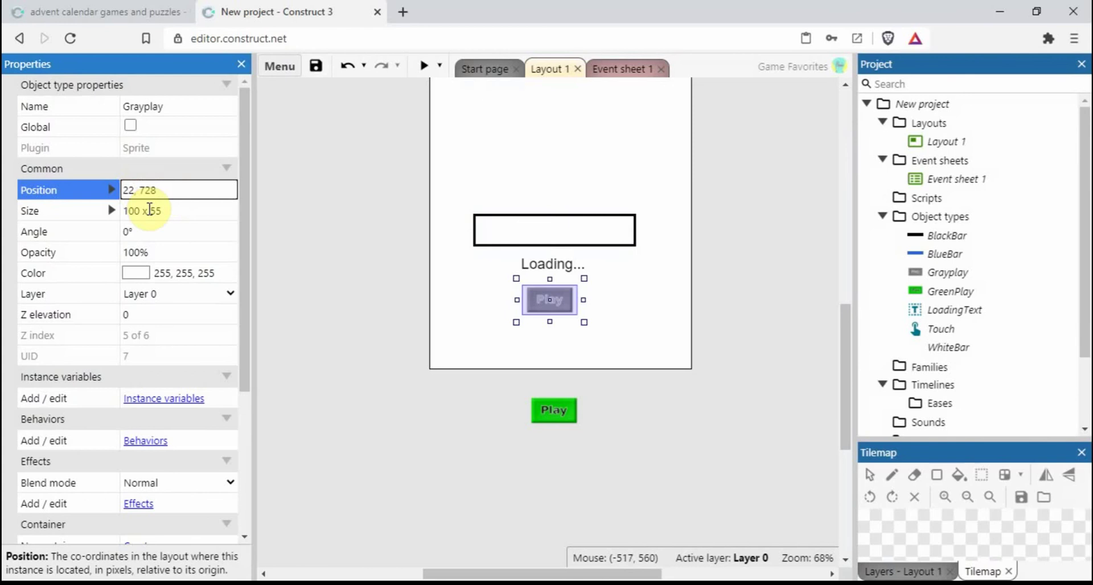
type("0")
left_click(149, 209)
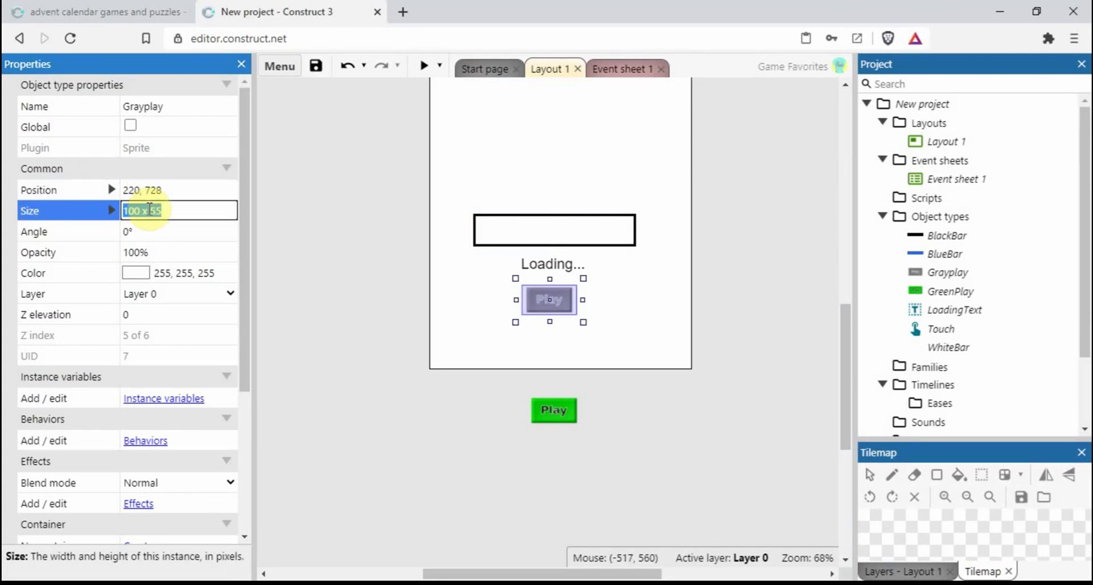
left_click(180, 194)
left_click(169, 192)
key("BackSpace")
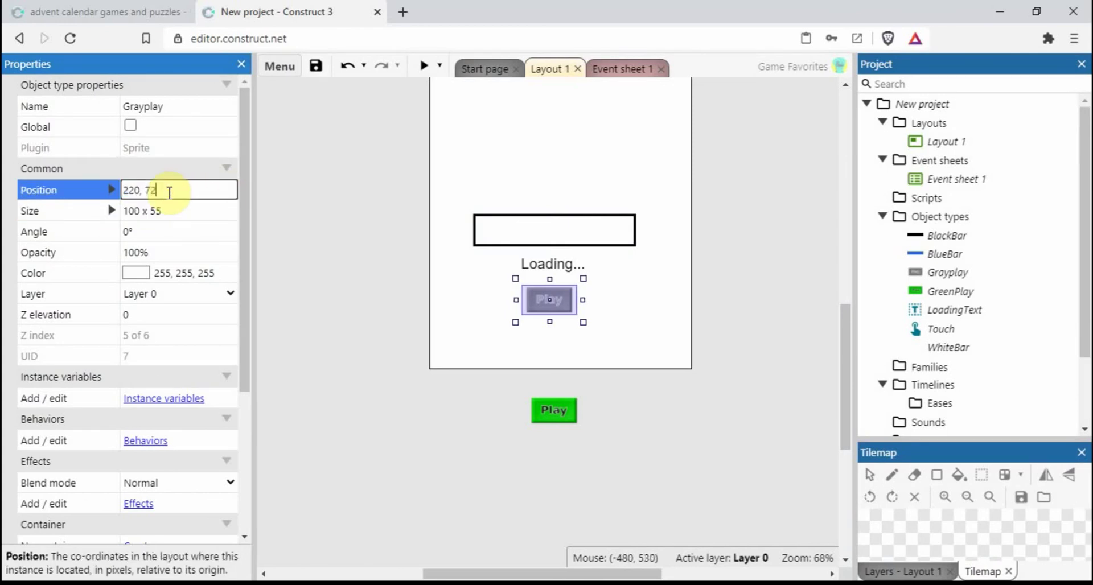
type("0")
key("Tab")
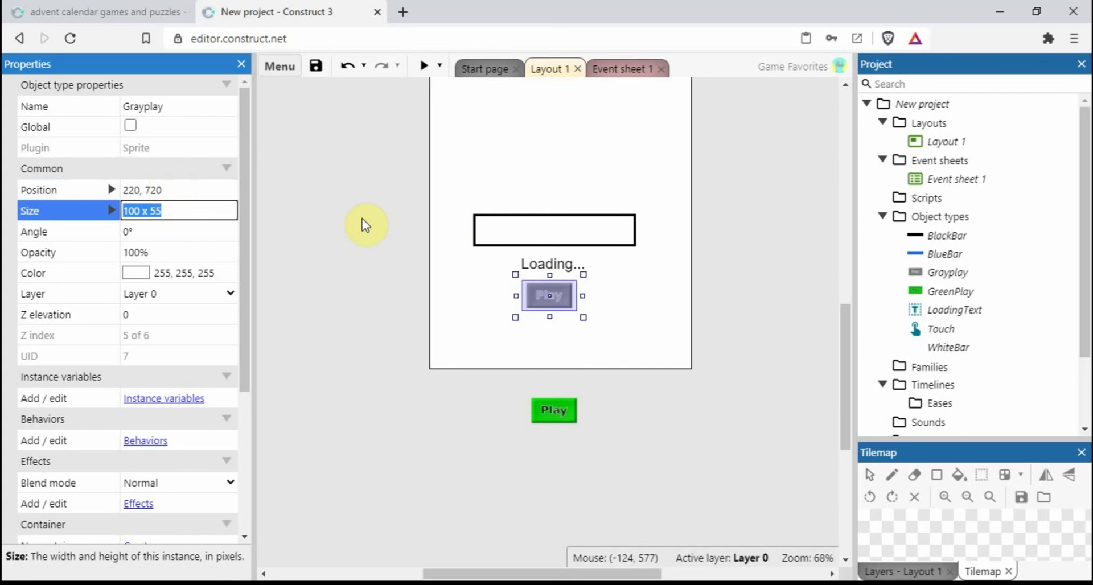
left_click(337, 212)
left_click(621, 68)
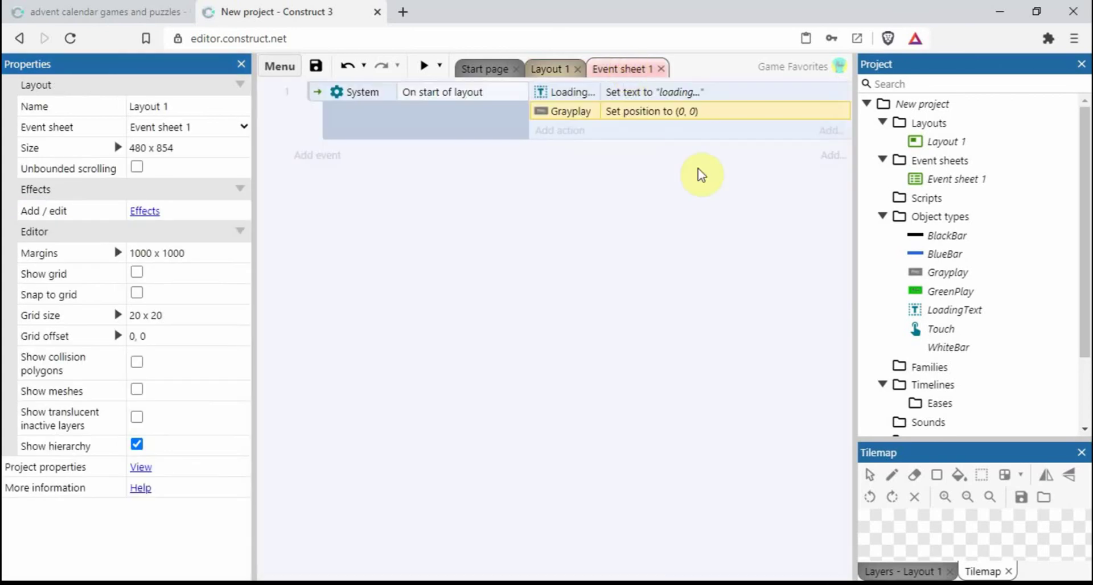
Edit the Grayplay Set position action to X 220, Y 720
double_click(673, 112)
type("220")
key("Tab")
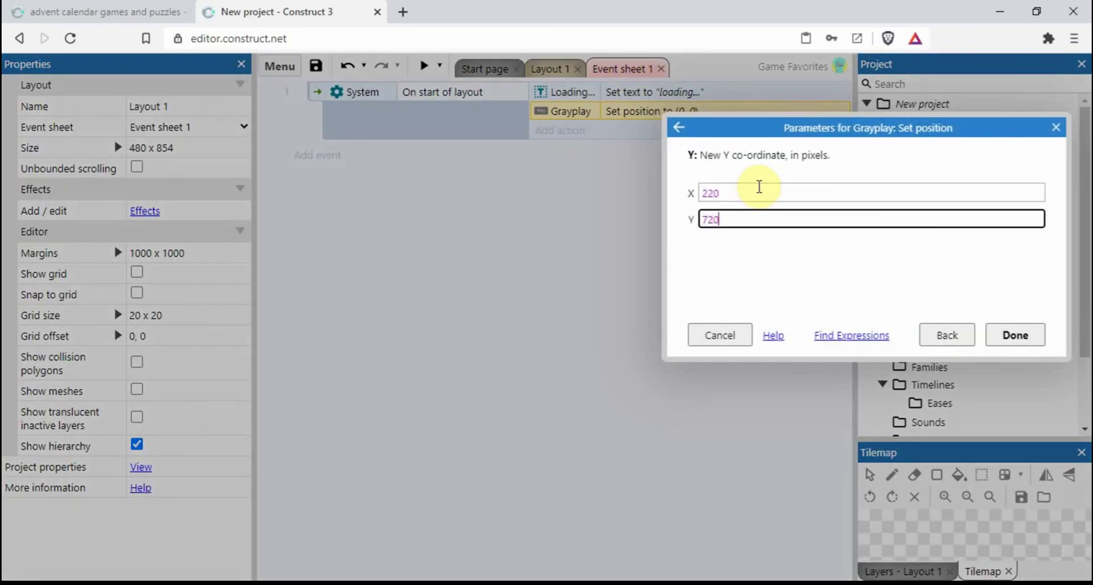
type("720")
key("Return")
left_click(576, 130)
Add a GreenPlay Set position action placing it at (-200, -200)
double_click(960, 199)
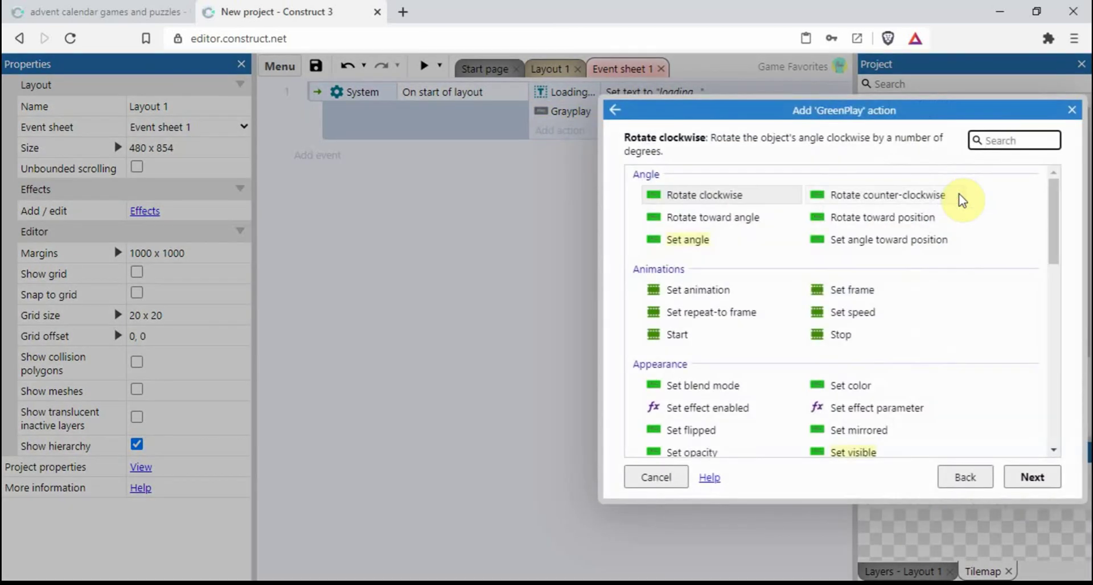
type("pos")
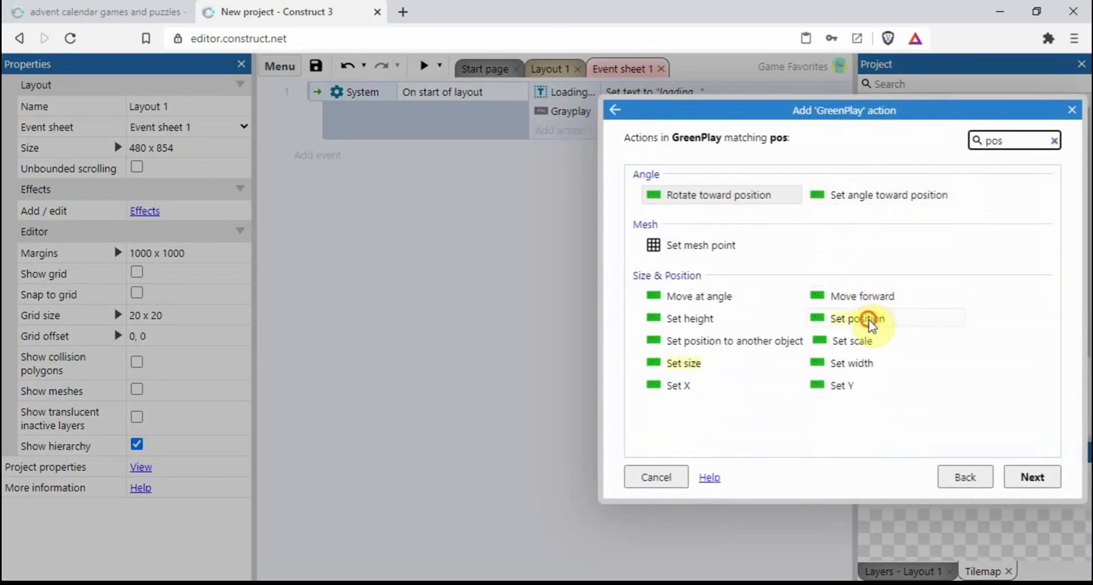
double_click(869, 321)
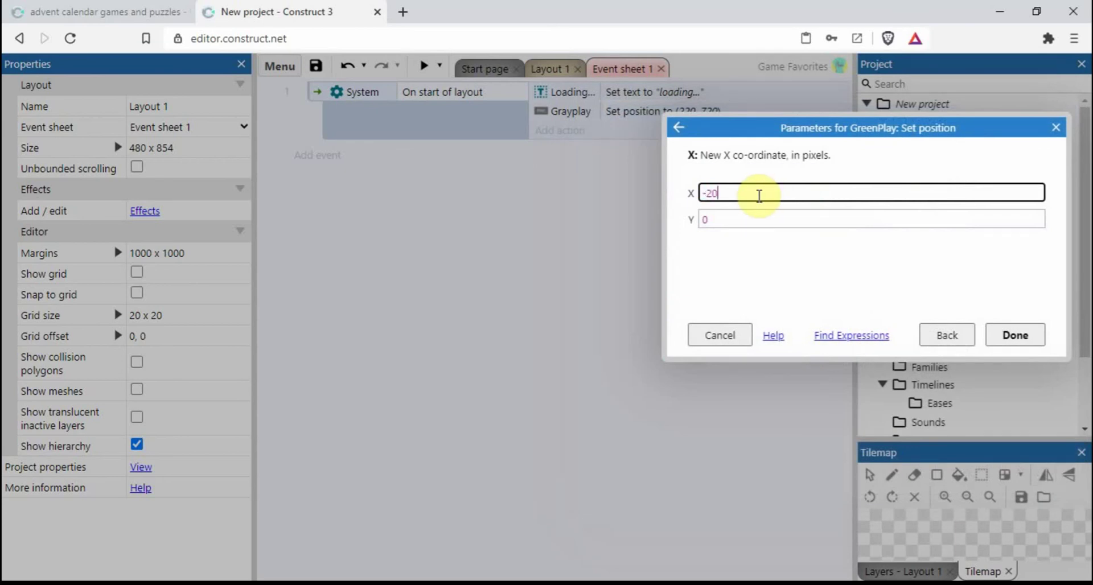
key("Tab")
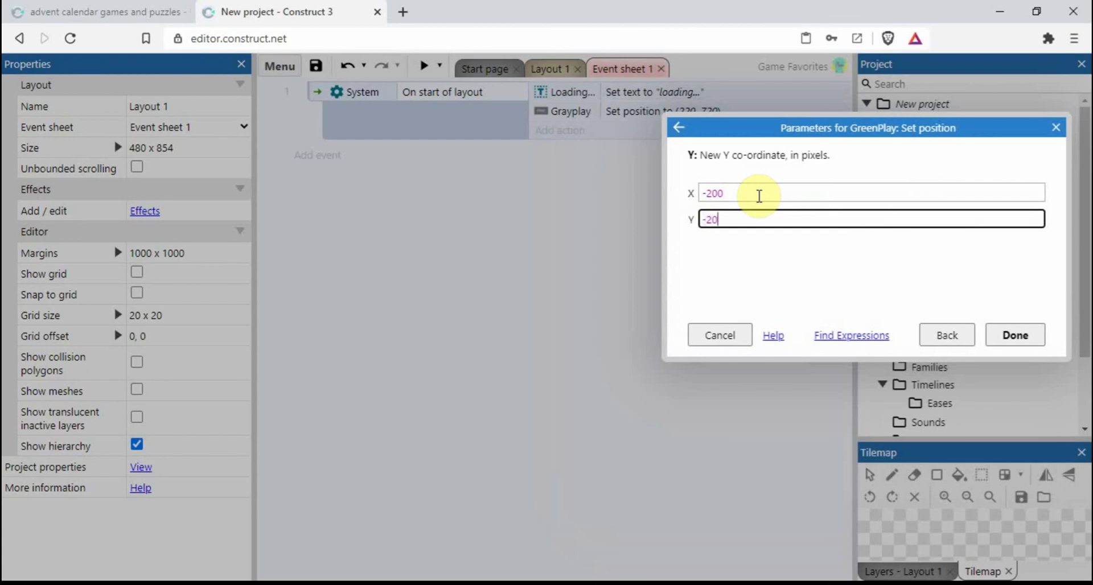
left_click(1019, 337)
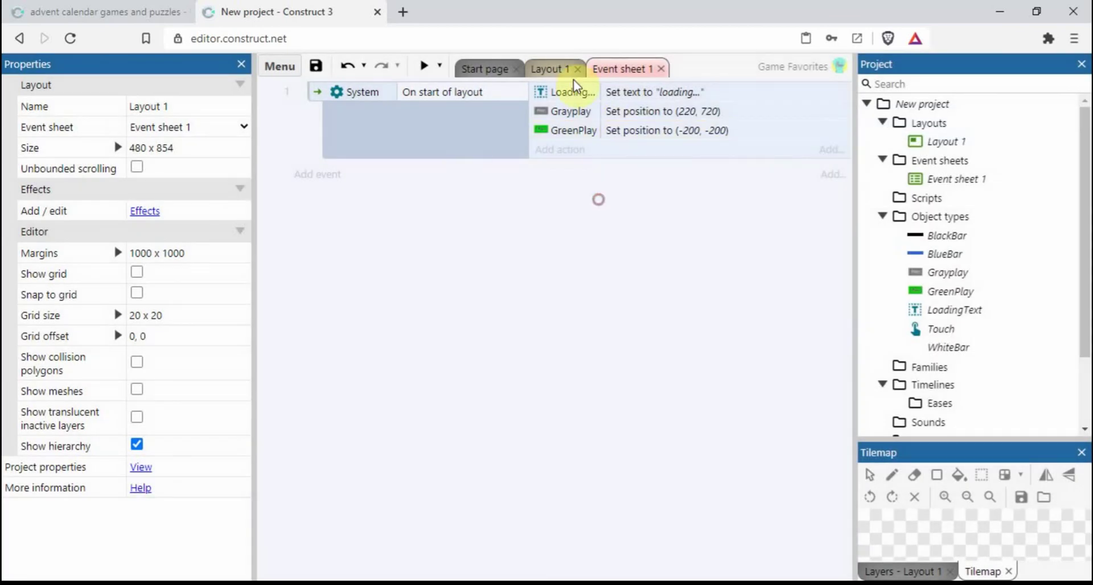
Add a WhiteBar Set width action with width 290
left_click(553, 69)
left_click(601, 284)
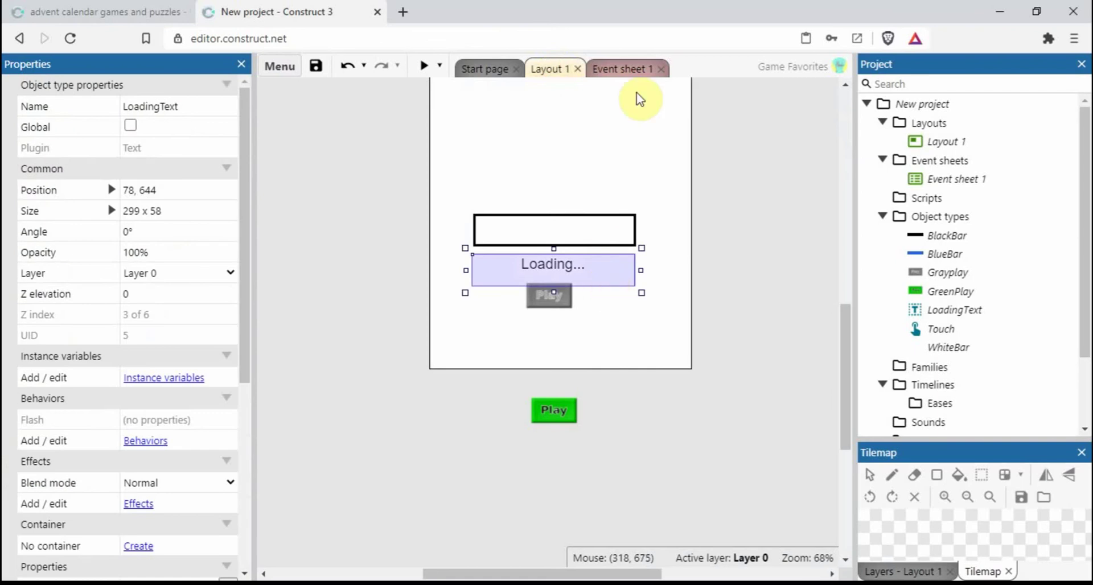
left_click(624, 69)
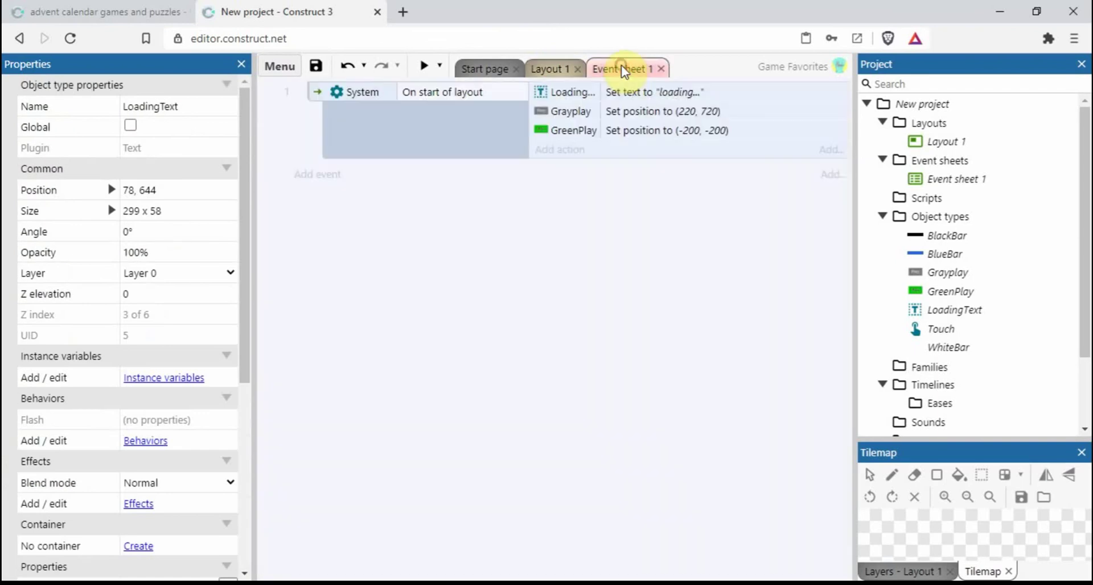
left_click(570, 151)
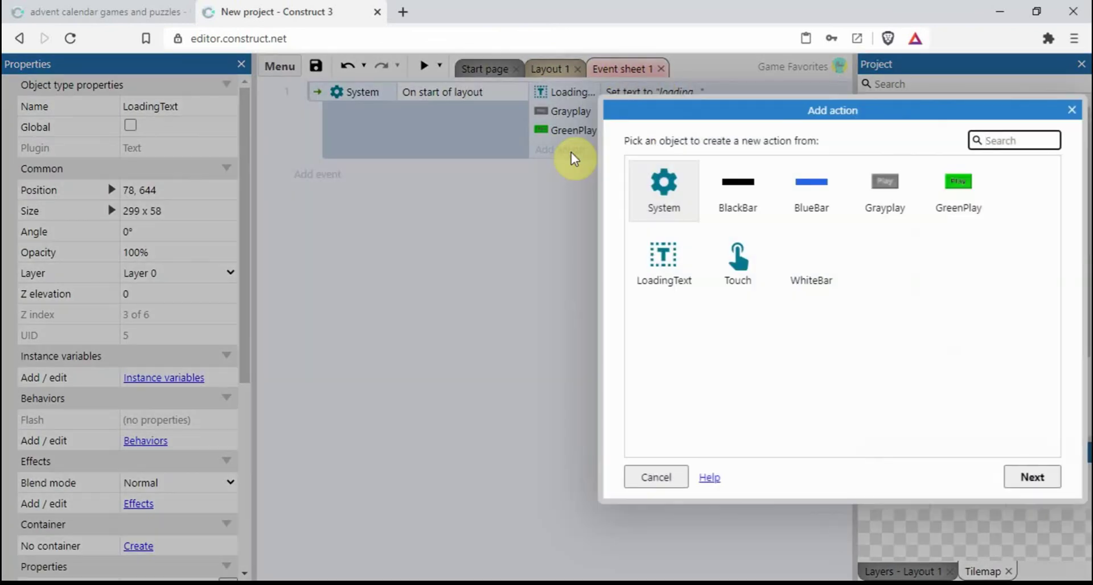
left_click(811, 267)
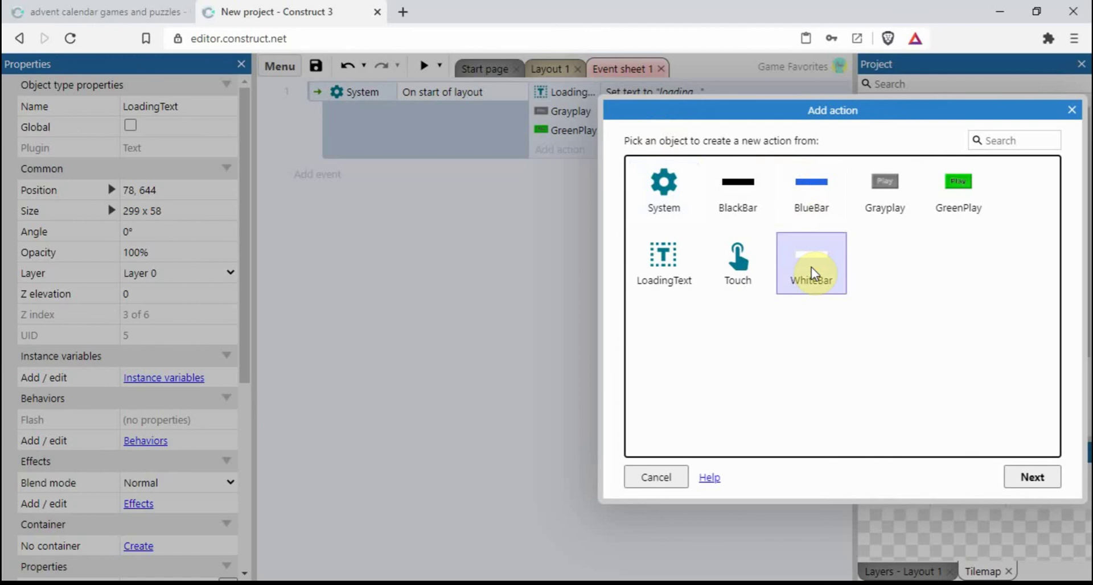
double_click(811, 267)
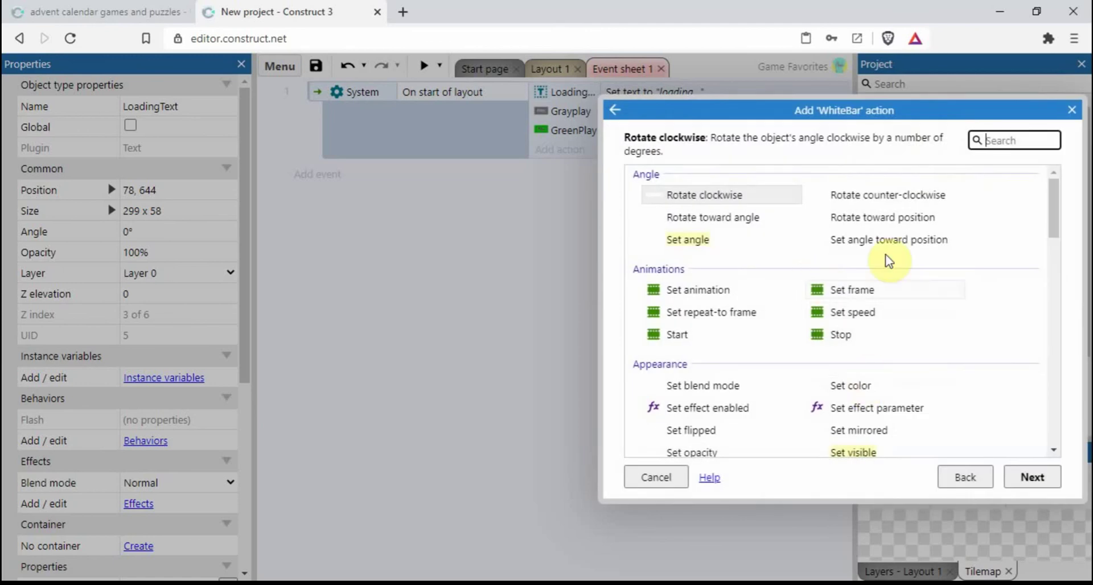
type("wid")
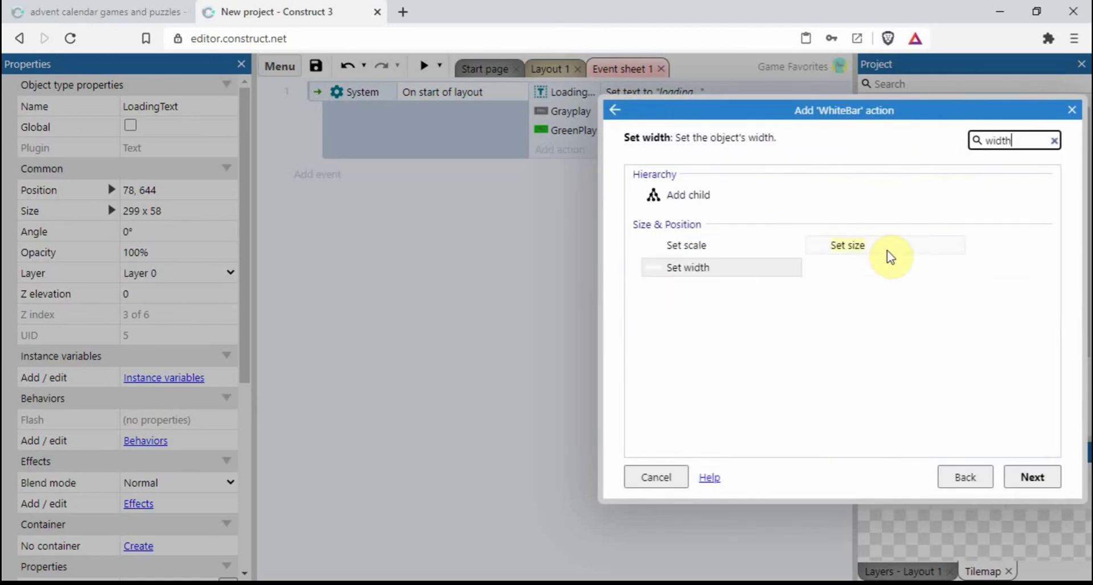
type("th")
double_click(699, 270)
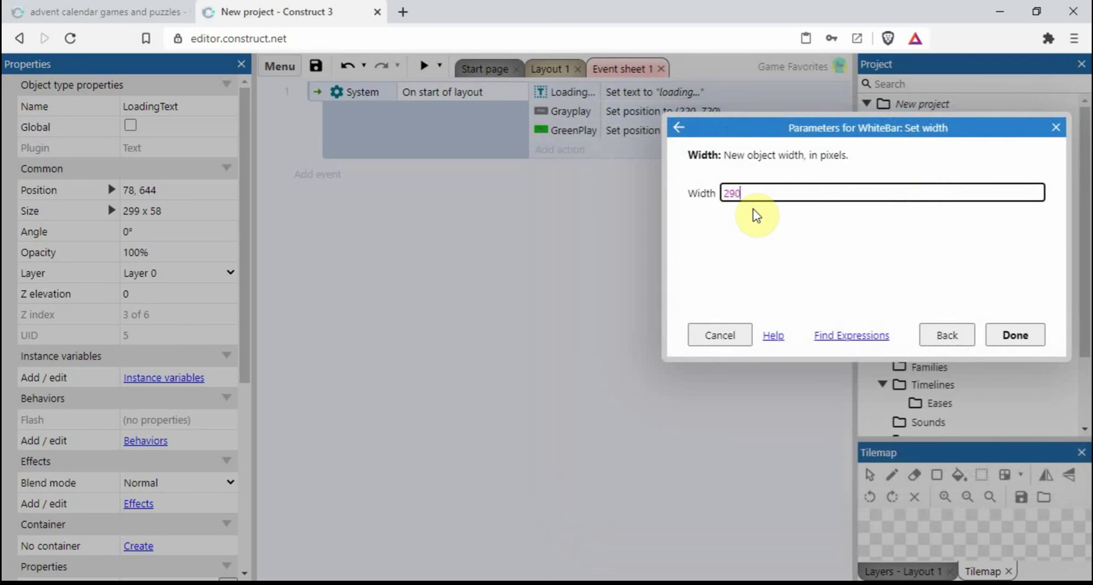
key("Return")
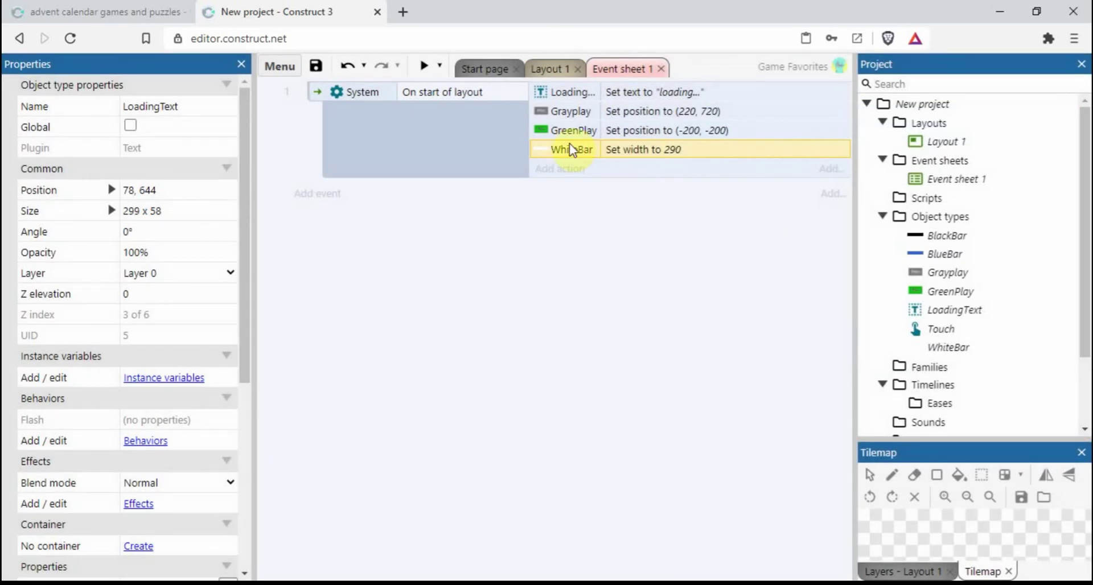
Check the white bar in Layout 1, then return to Event sheet 1
left_click(547, 71)
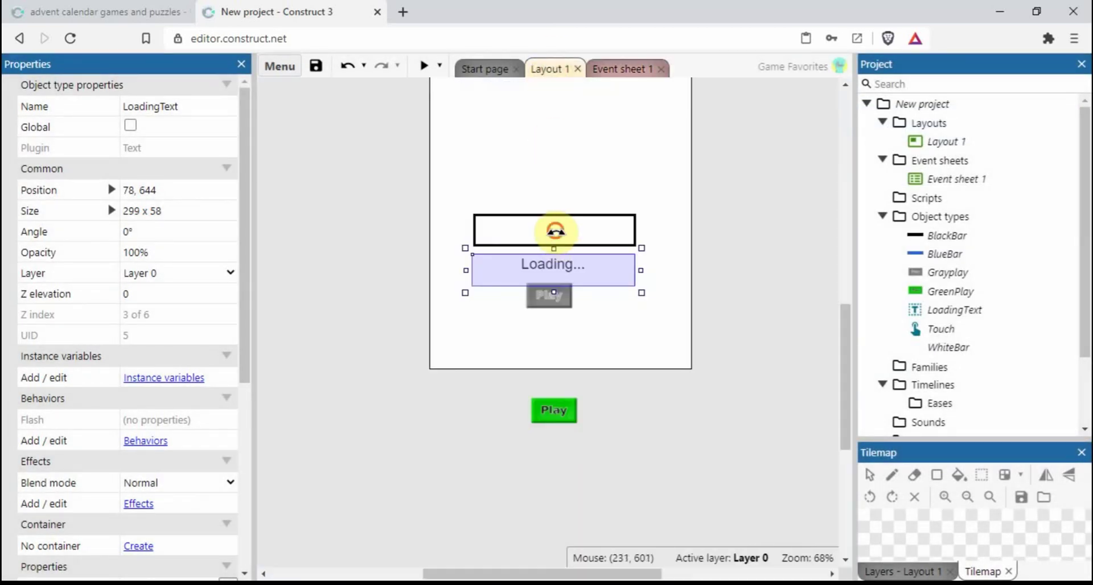
left_click(597, 227)
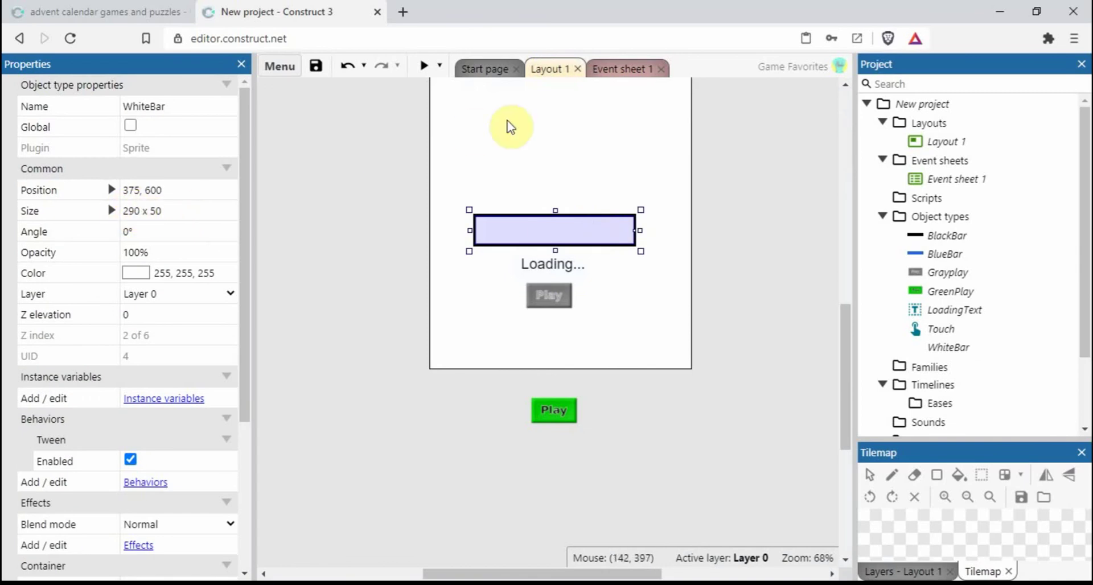
left_click(630, 68)
Add a WhiteBar Tween (one property) action tweening Width to 0 over 5 seconds
left_click(598, 233)
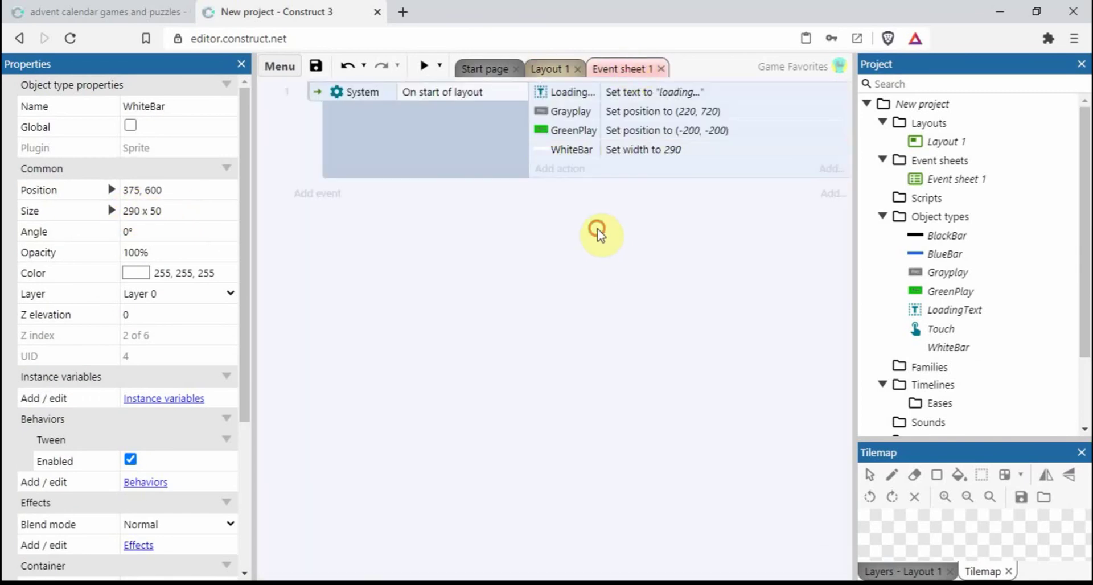
left_click(569, 176)
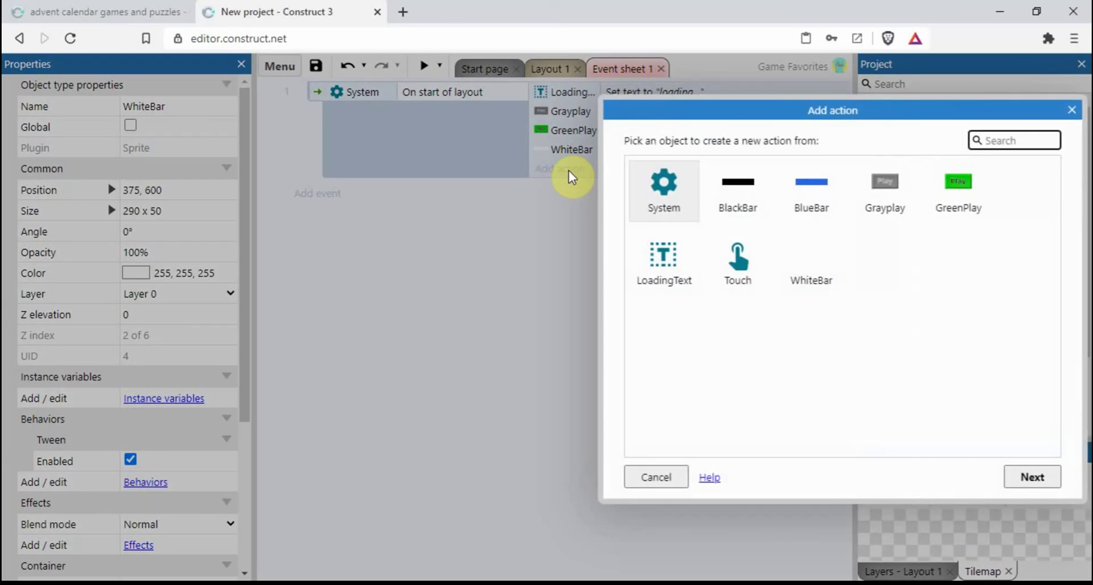
double_click(831, 268)
type("twee")
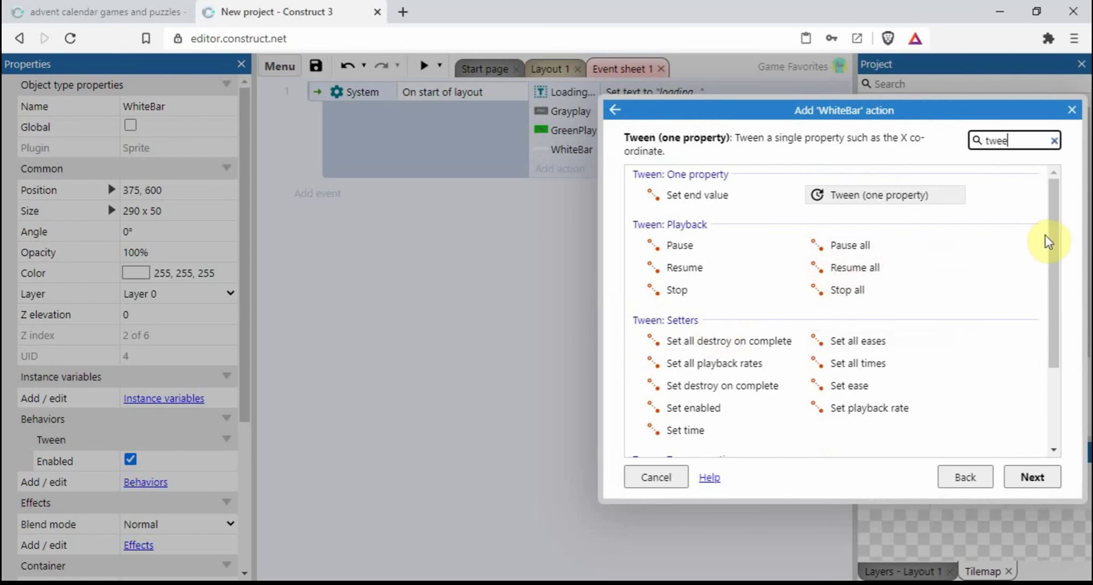
left_click_drag(1045, 235, 1051, 199)
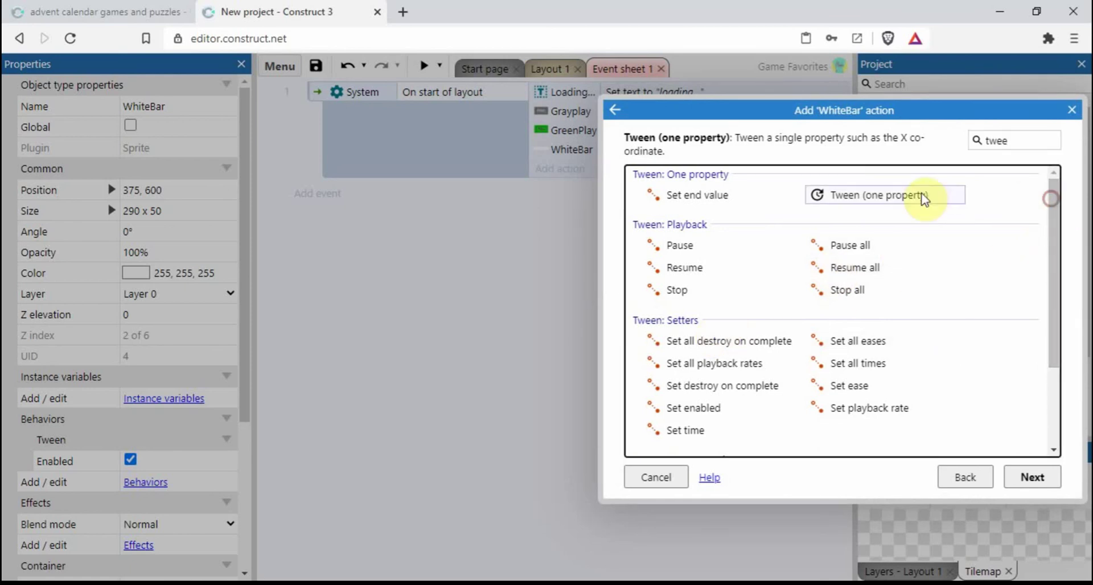
left_click(869, 199)
left_click(1032, 478)
left_click(789, 221)
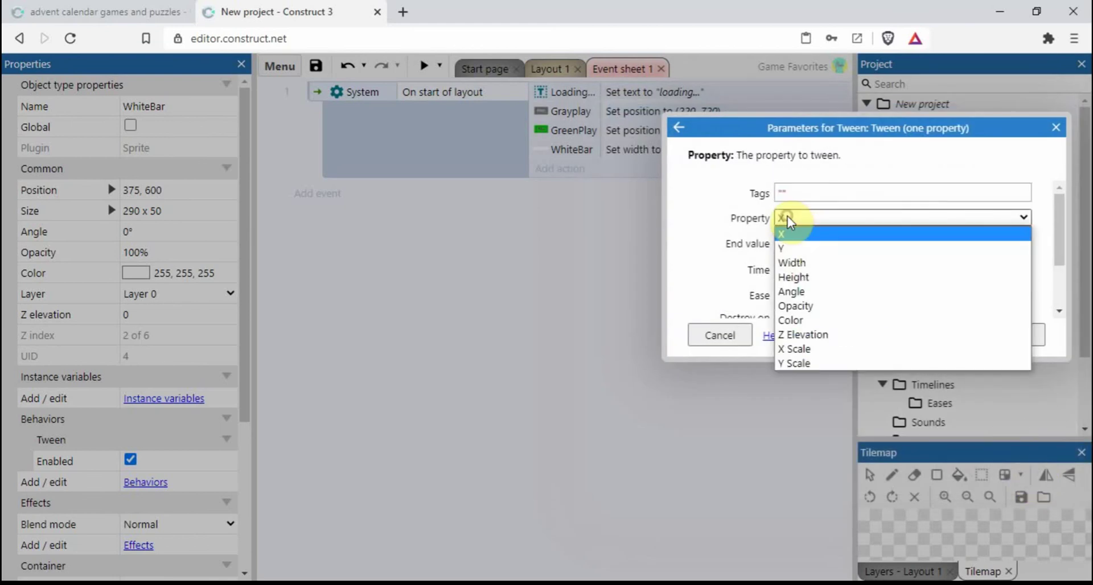
left_click(800, 262)
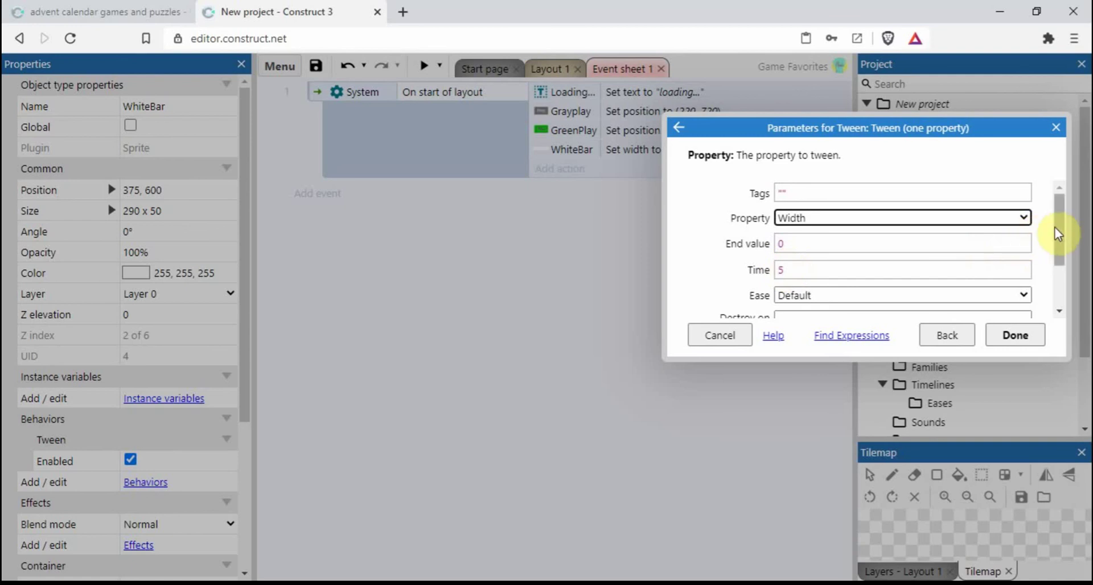
left_click_drag(1057, 230, 1061, 271)
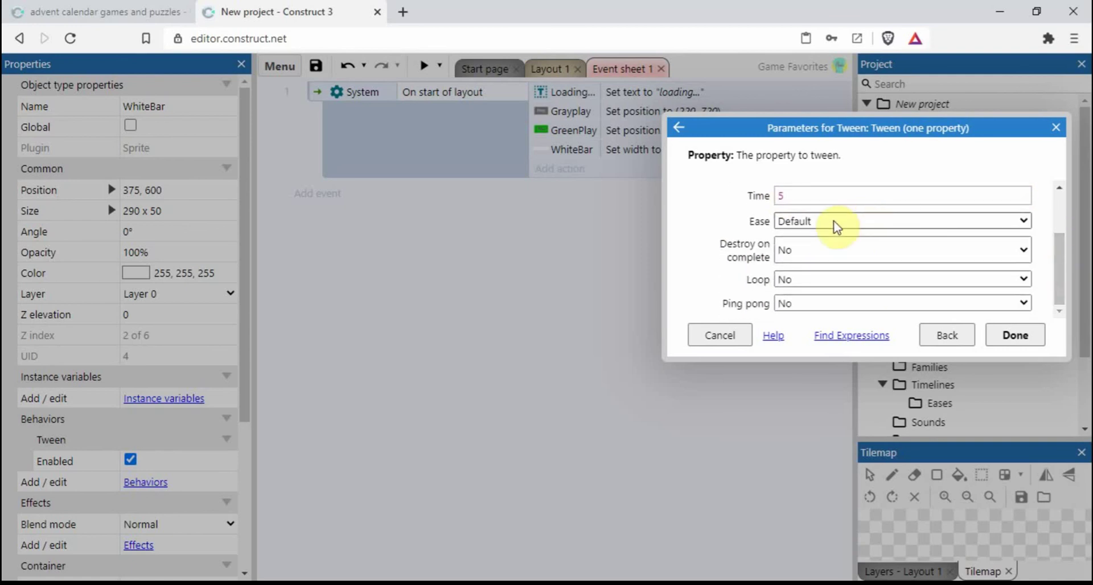
left_click(1026, 340)
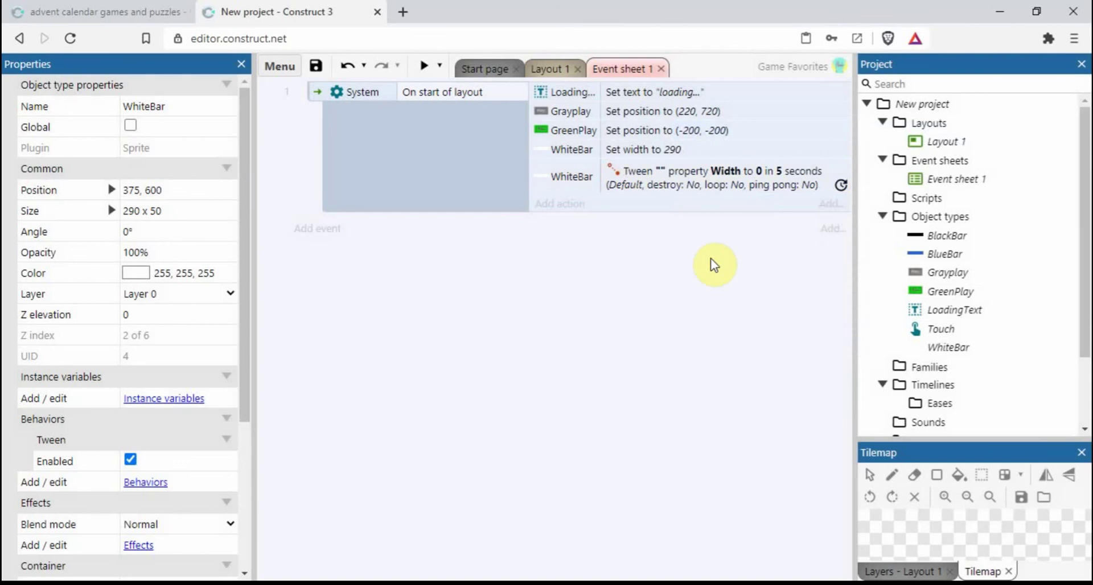
Add a Flash action for LoadingText to the start-of-layout event
left_click(557, 204)
left_click(674, 256)
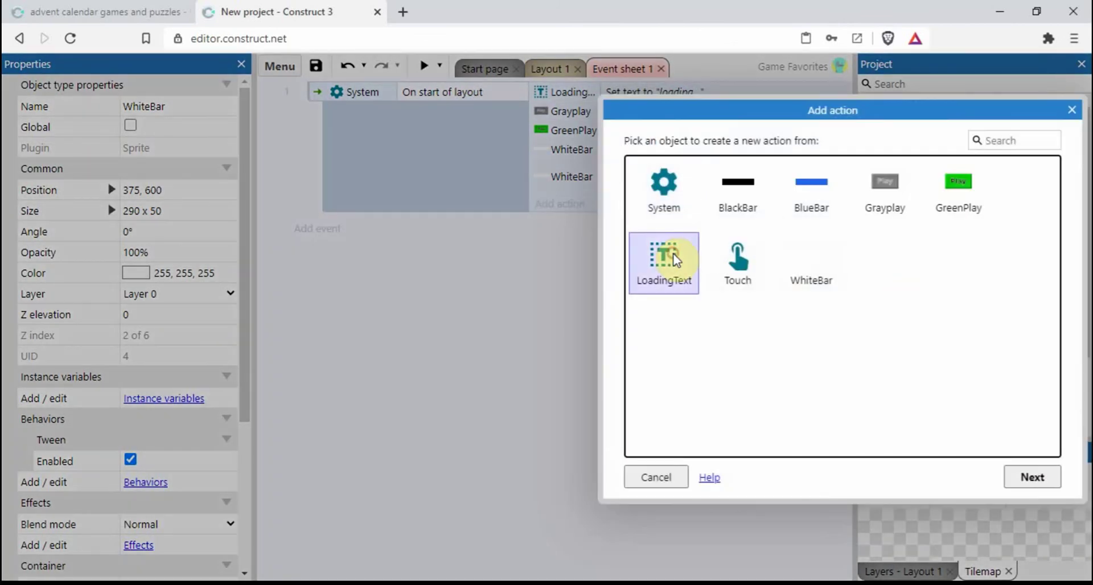
double_click(674, 258)
type("fla")
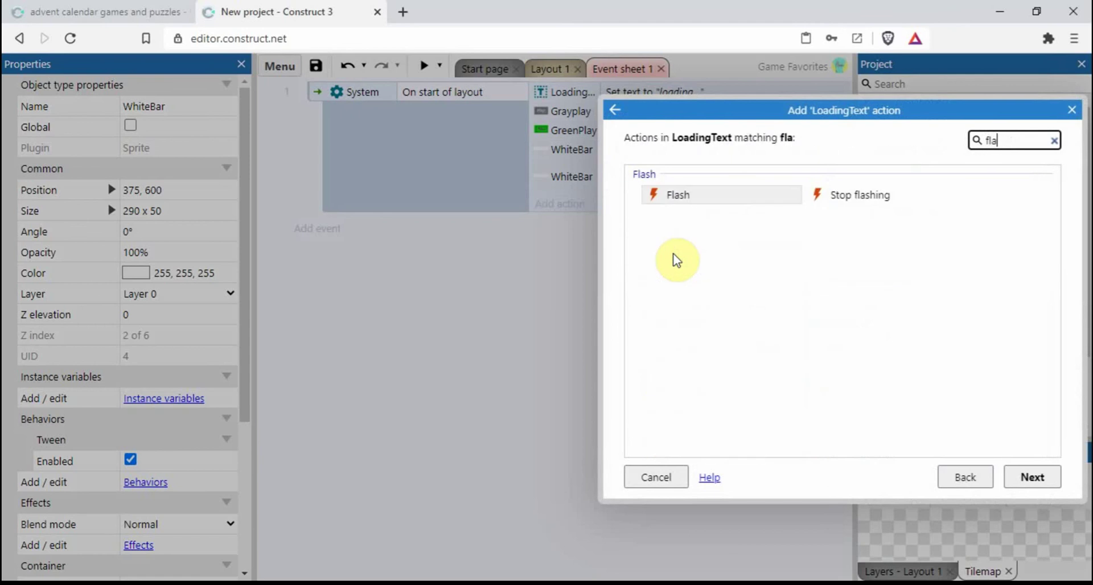
double_click(695, 200)
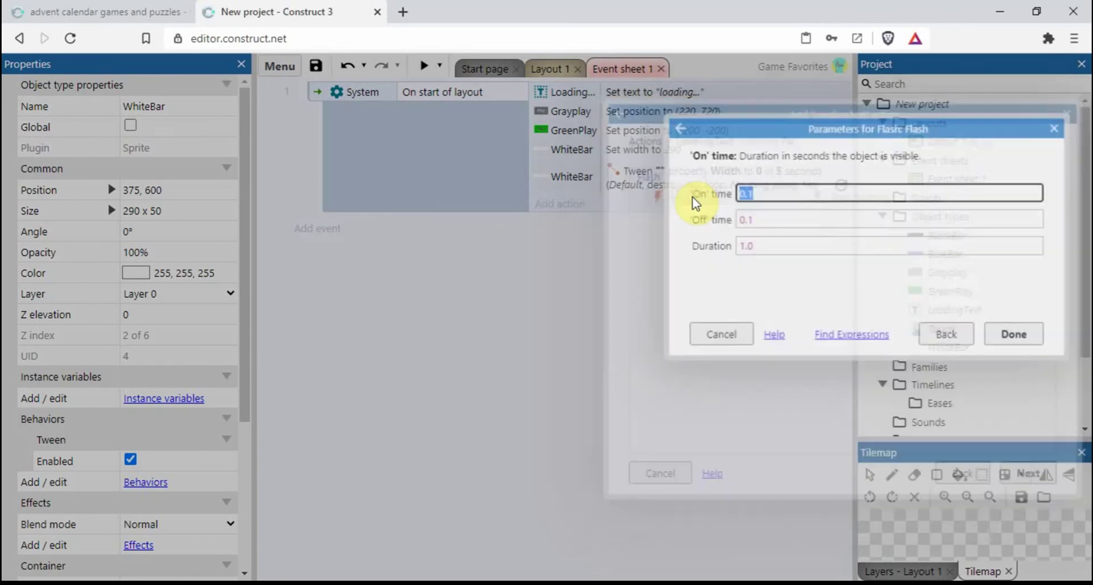
Set the flash to 0.5 seconds on, 0.5 seconds off, duration 5
left_click(762, 192)
key("BackSpace")
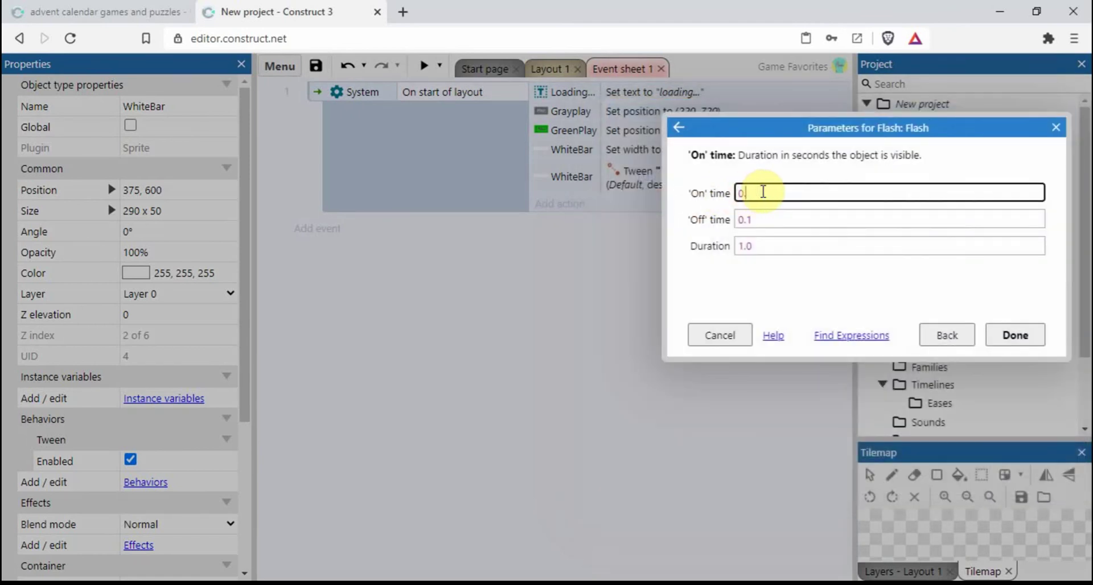
type("5")
left_click(760, 219)
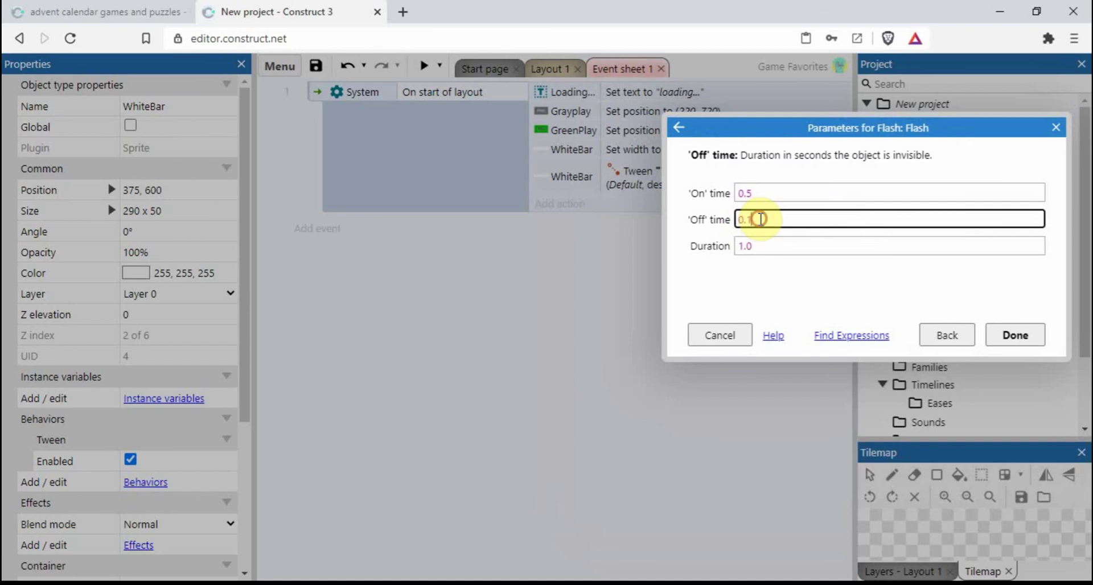
type("5")
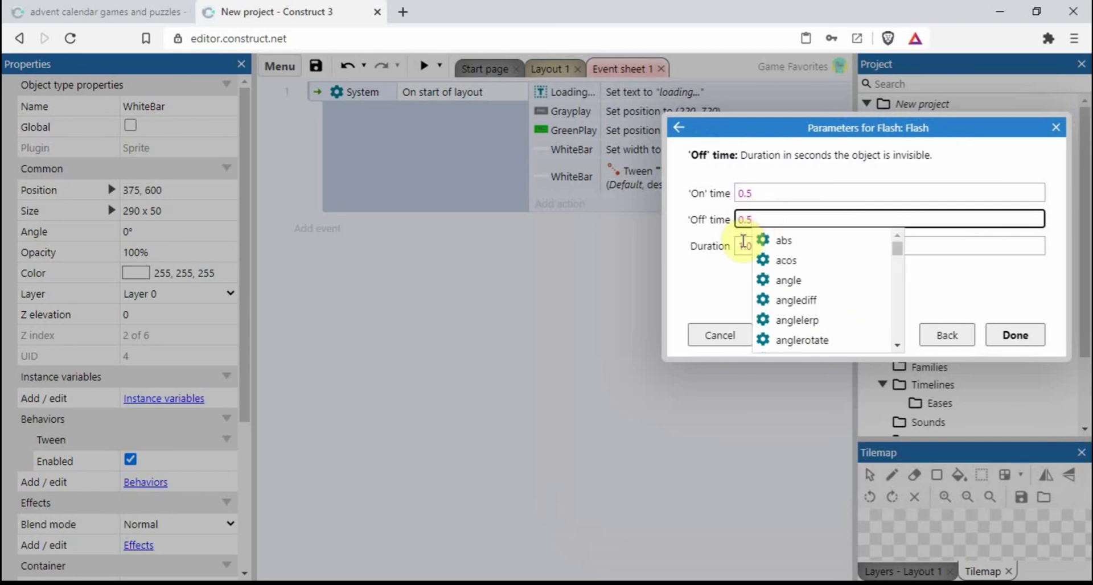
left_click(746, 244)
left_click(774, 246)
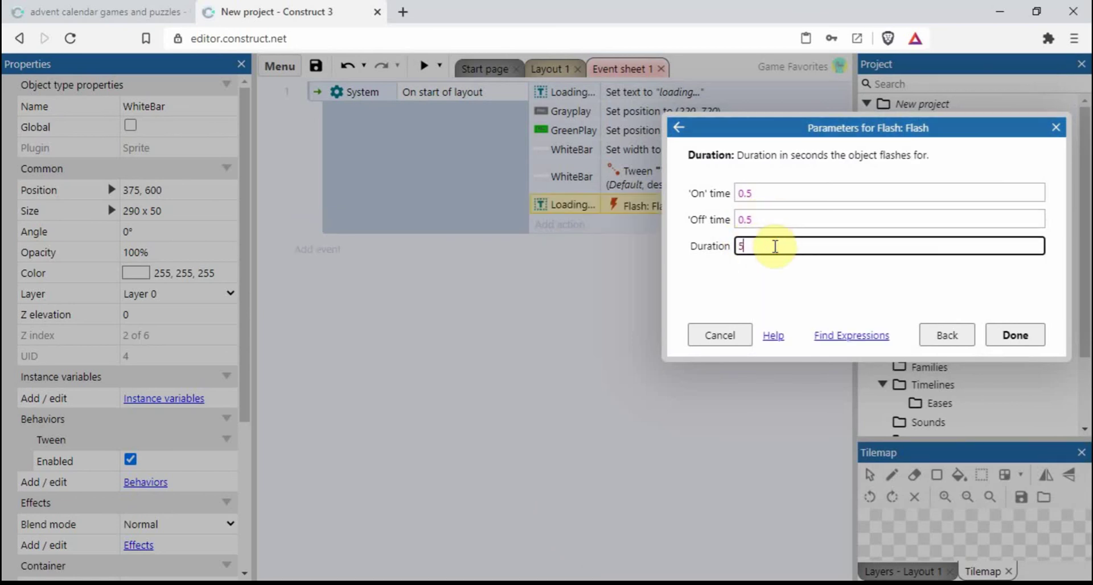
type("5")
key("Return")
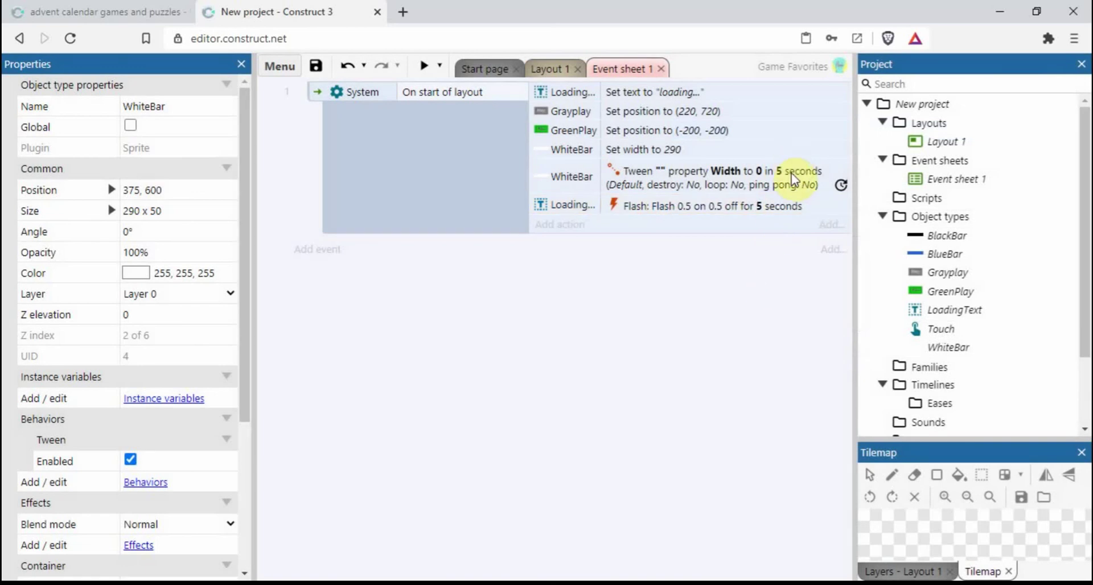
left_click(780, 172)
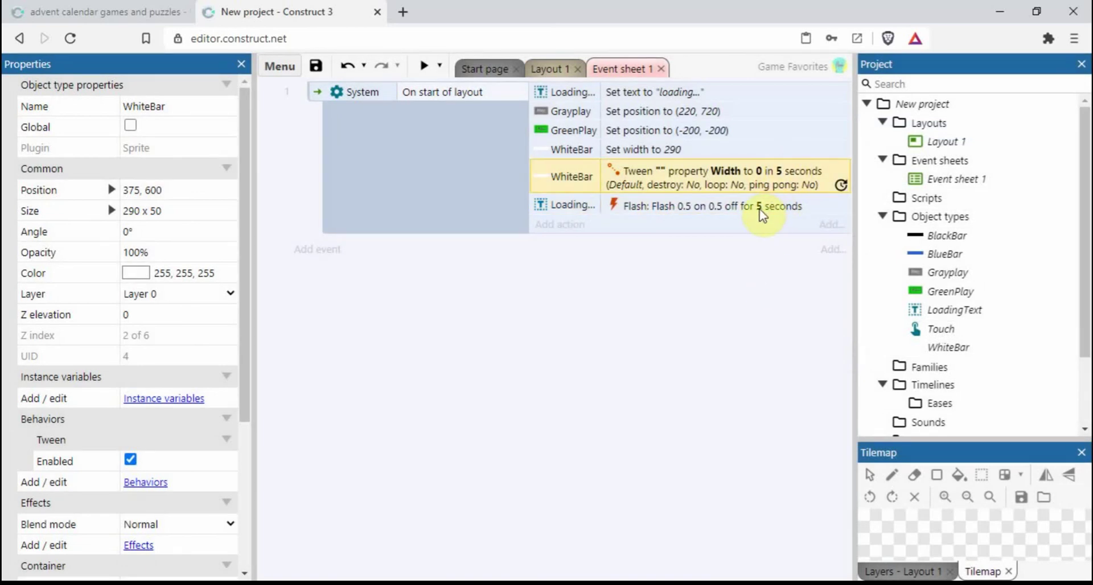
left_click(691, 283)
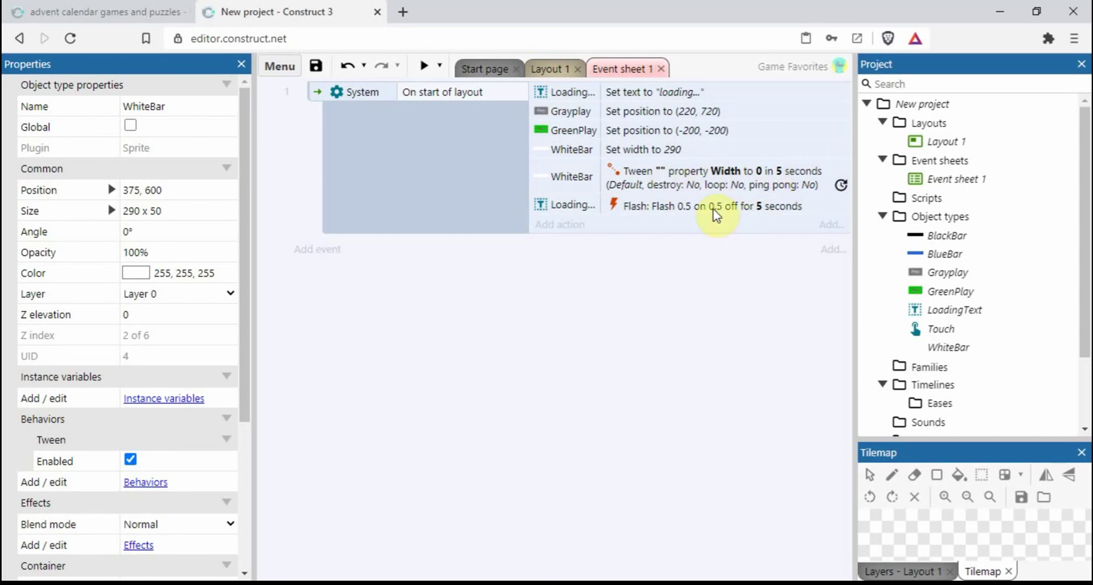
Add a System 'Wait for previous actions to complete' action
left_click(558, 225)
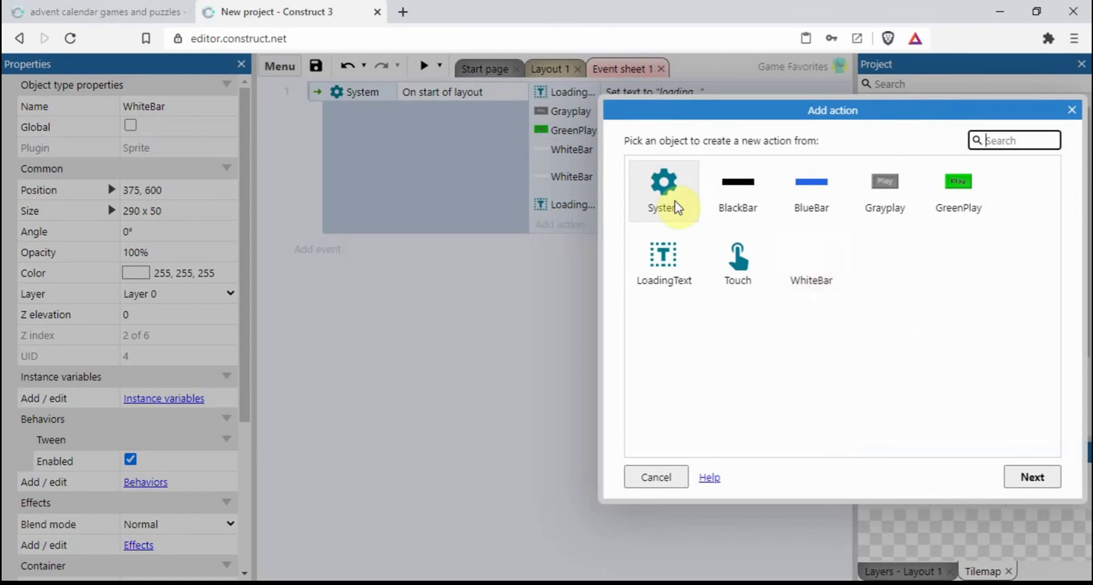
double_click(664, 187)
type("wait")
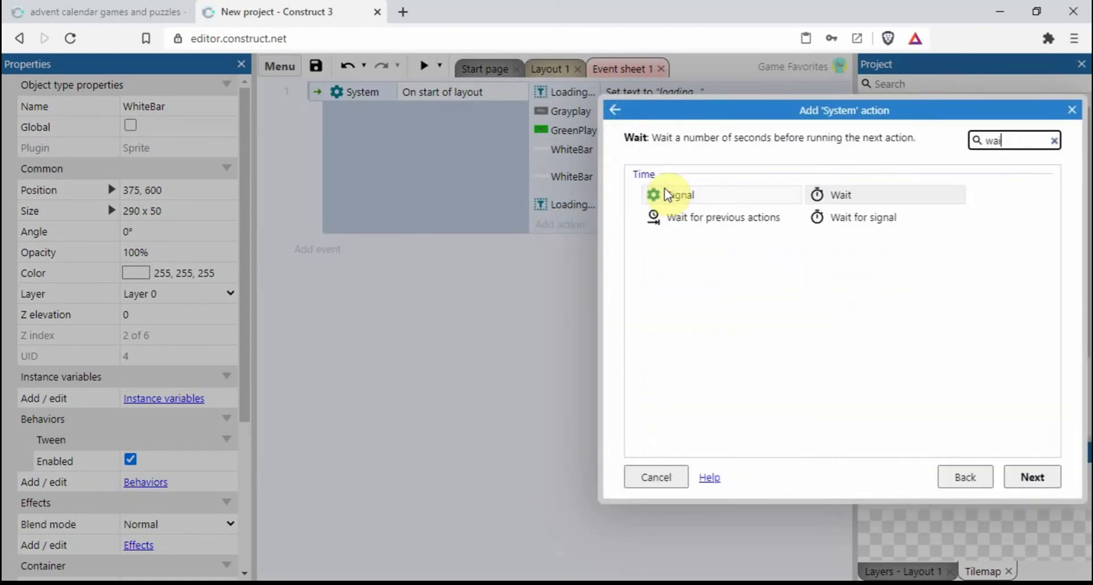
left_click(734, 217)
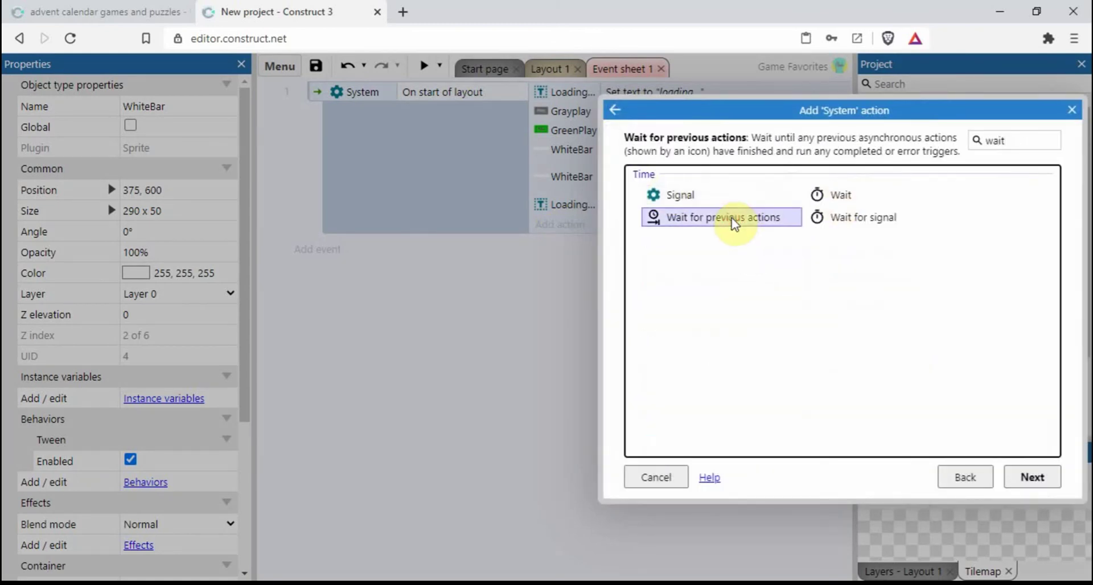
double_click(734, 217)
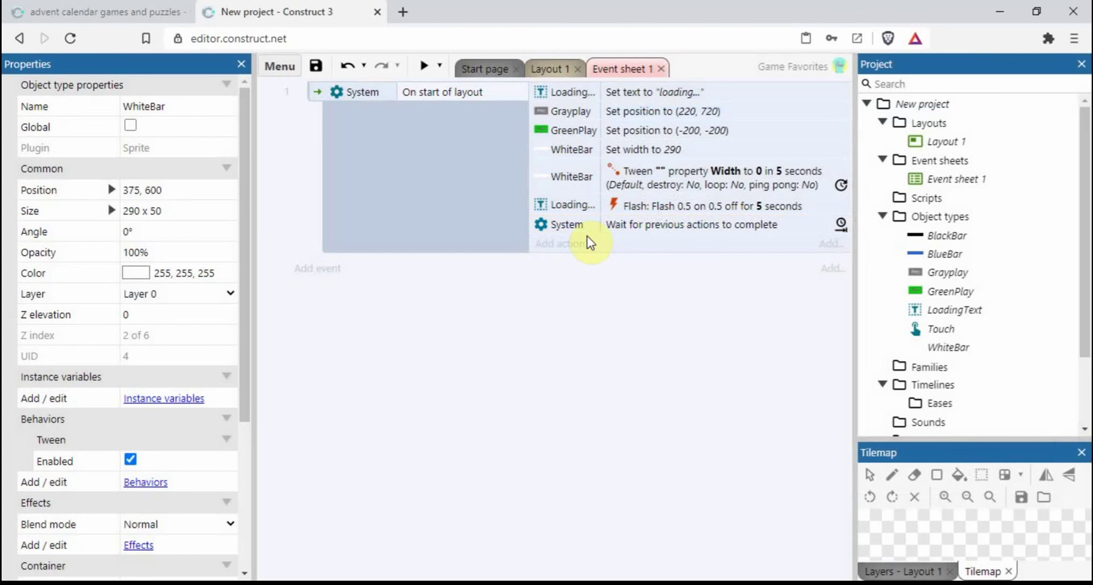
Add a LoadingText Set text action reading 'Loading Complete'
left_click(561, 244)
left_click(660, 263)
double_click(660, 263)
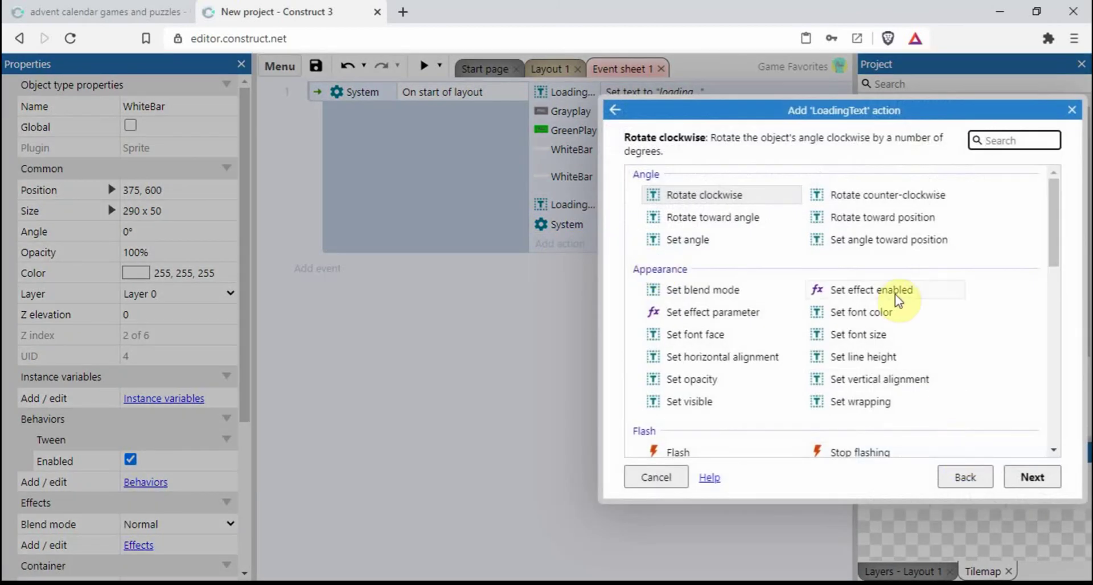
type("set te")
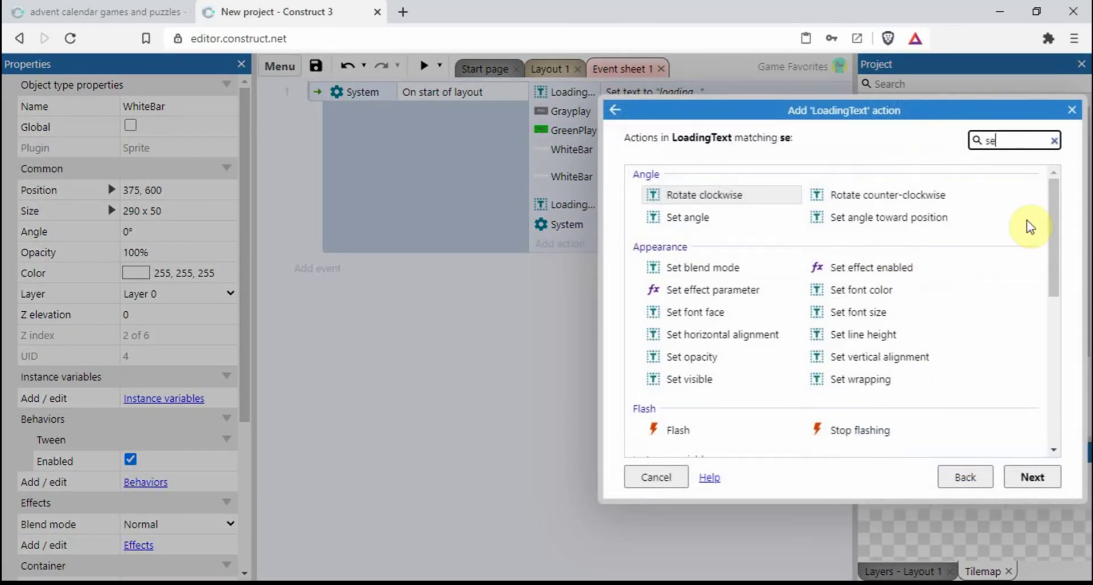
double_click(690, 245)
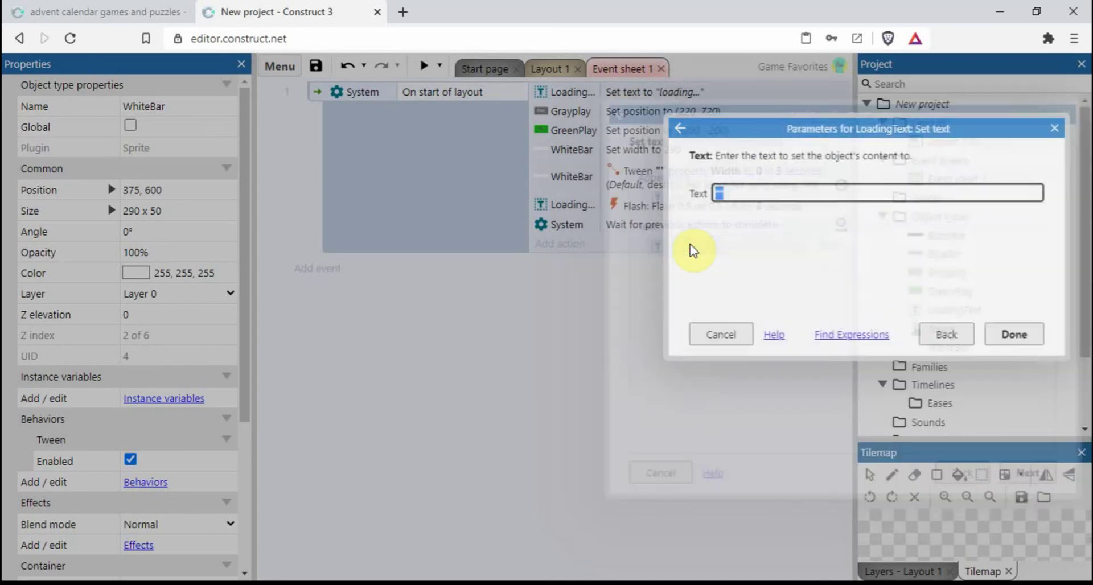
type("\"")
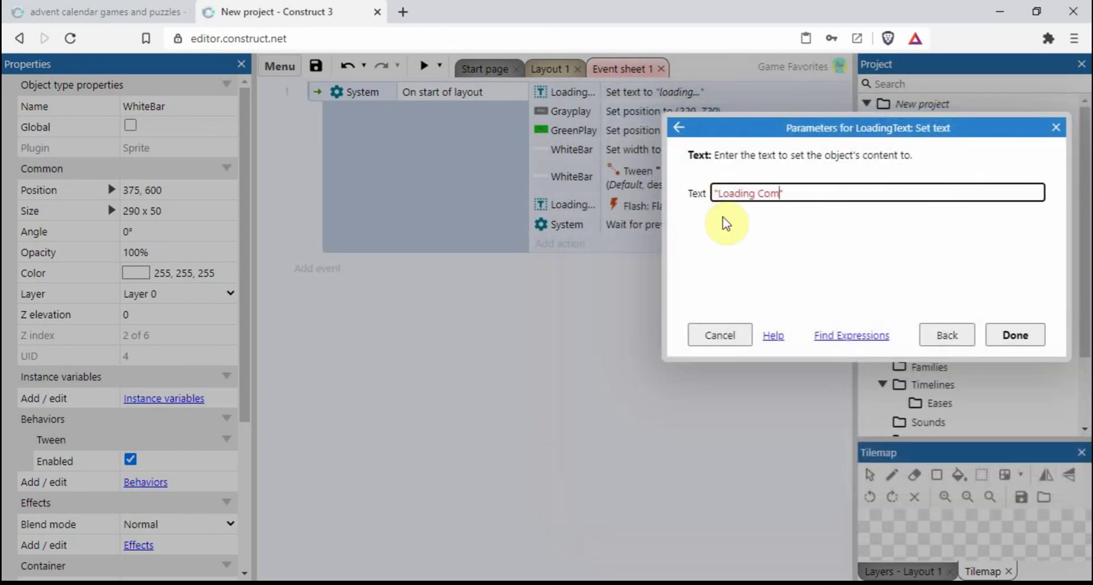
key("Return")
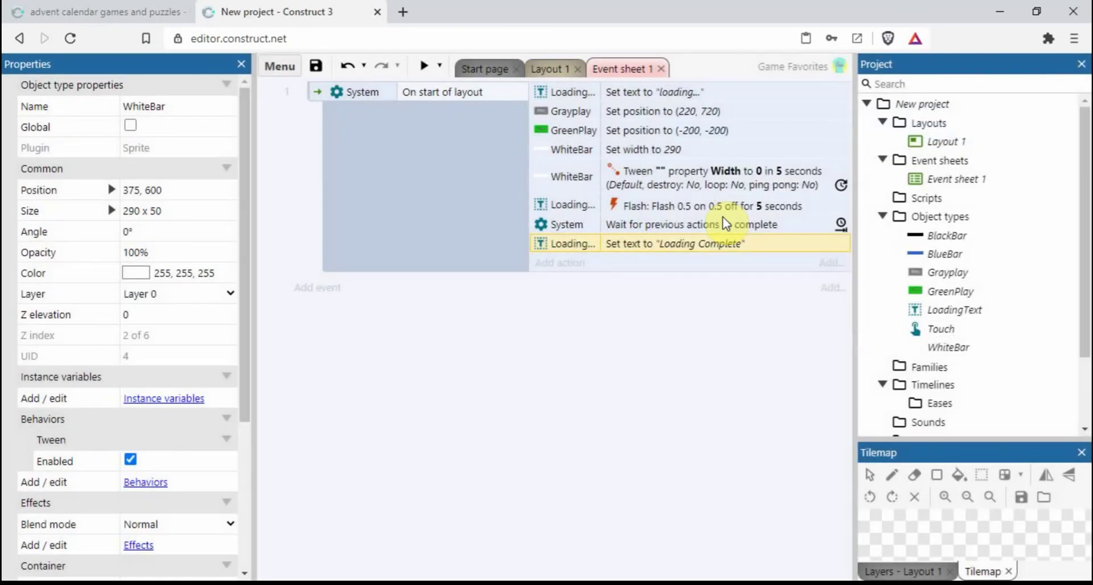
left_click(595, 315)
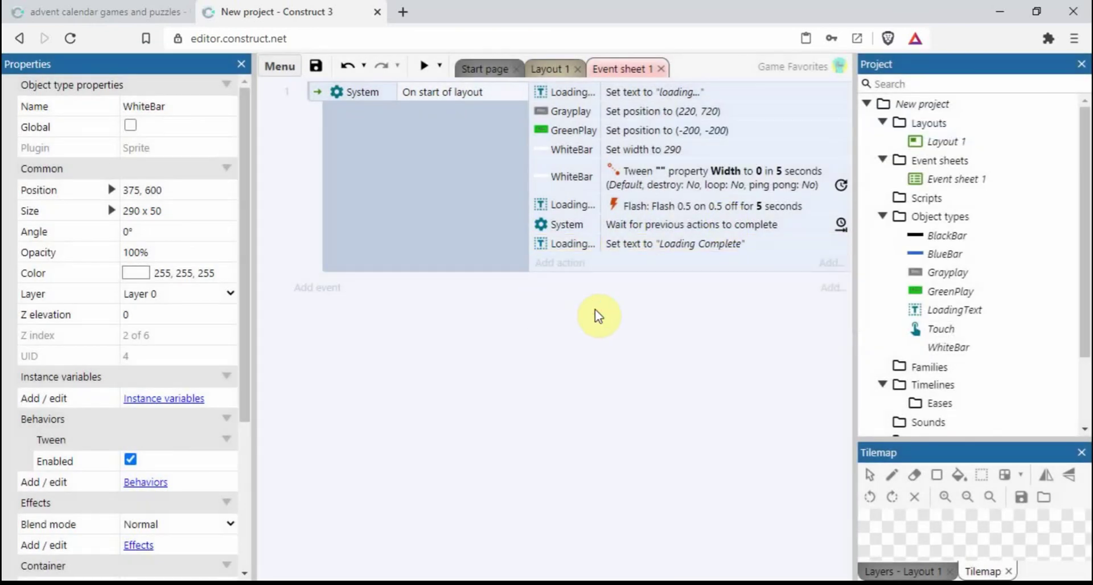
Add a GreenPlay Set position action to (Grayplay.X, Grayplay.Y)
left_click(567, 266)
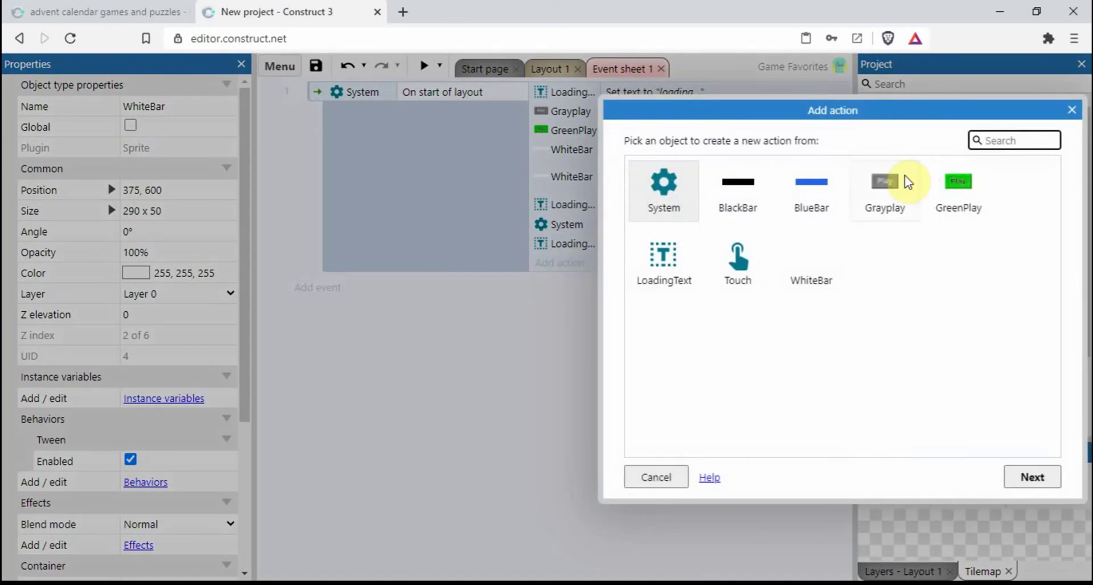
double_click(959, 192)
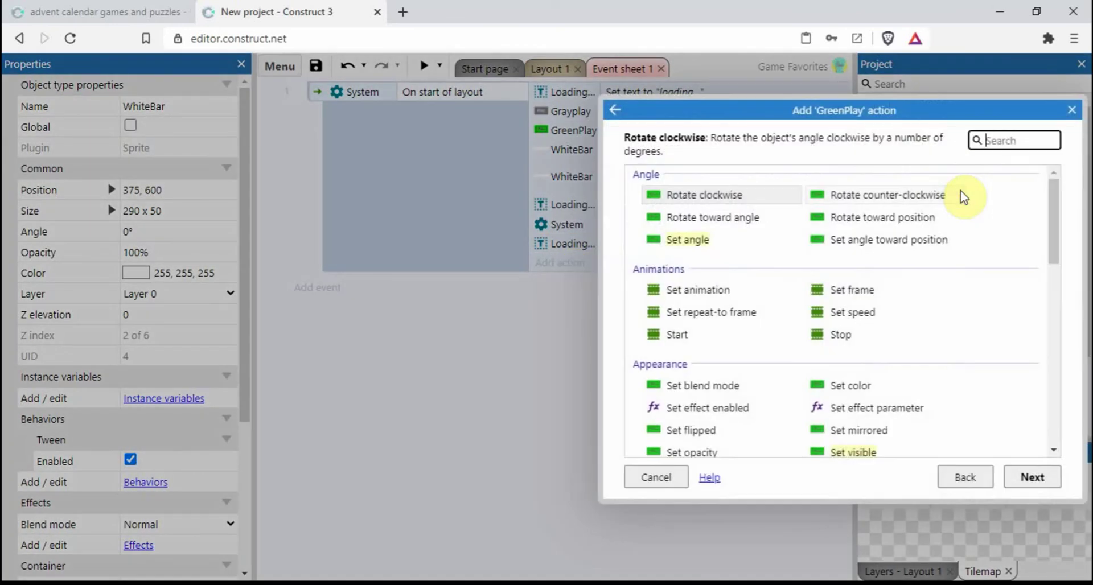
type("pos")
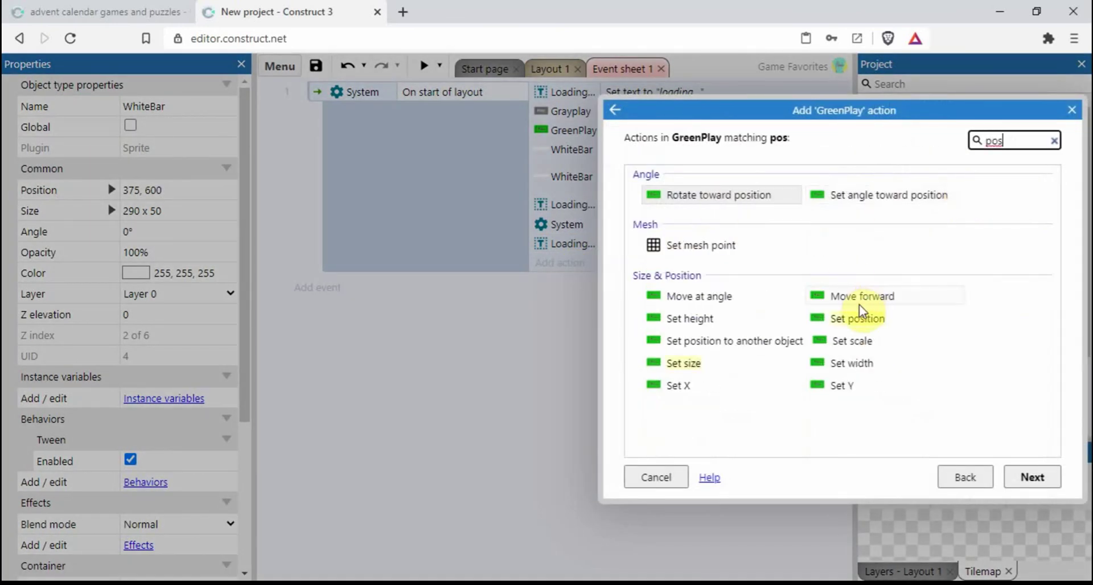
double_click(860, 319)
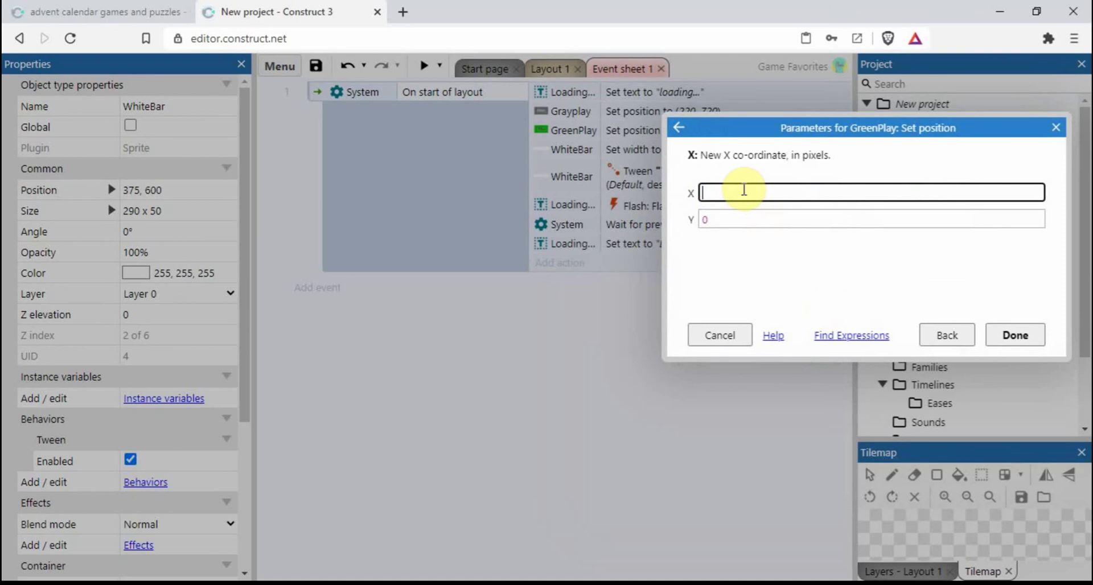
type("Gray")
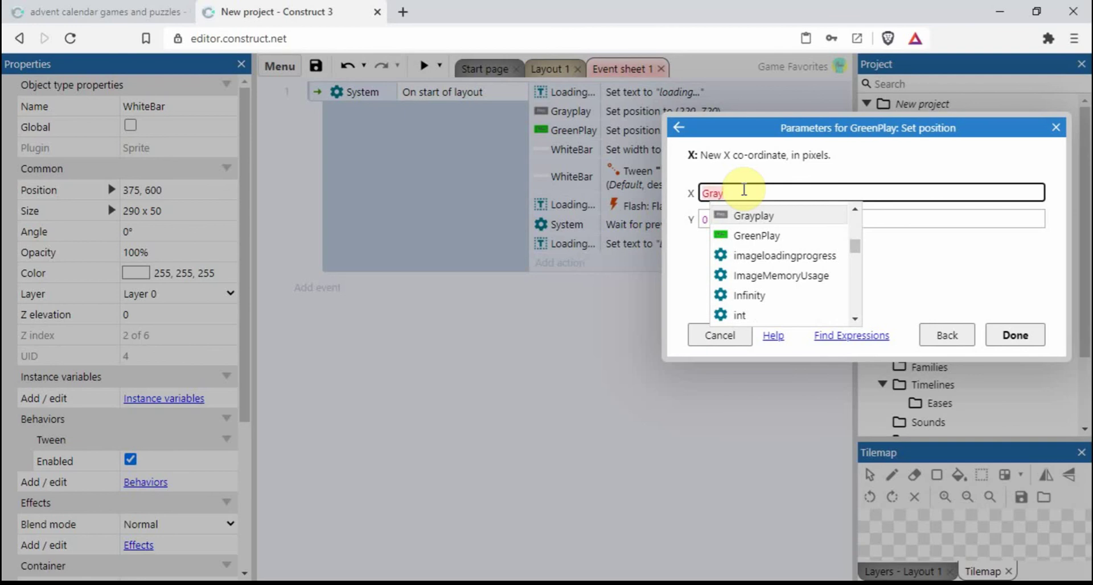
type("play.X")
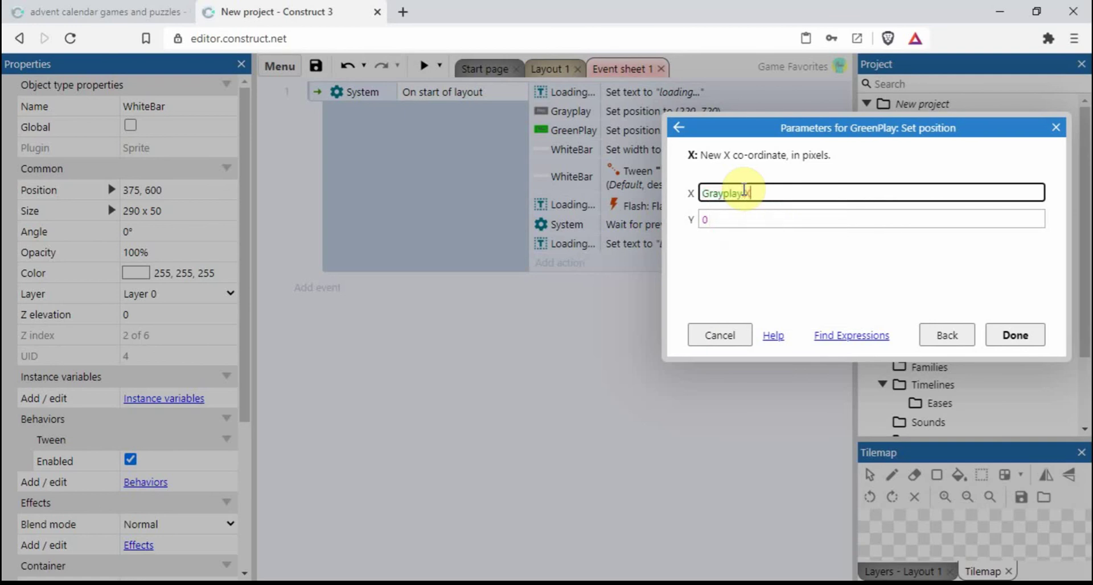
key("Tab")
type("Gra")
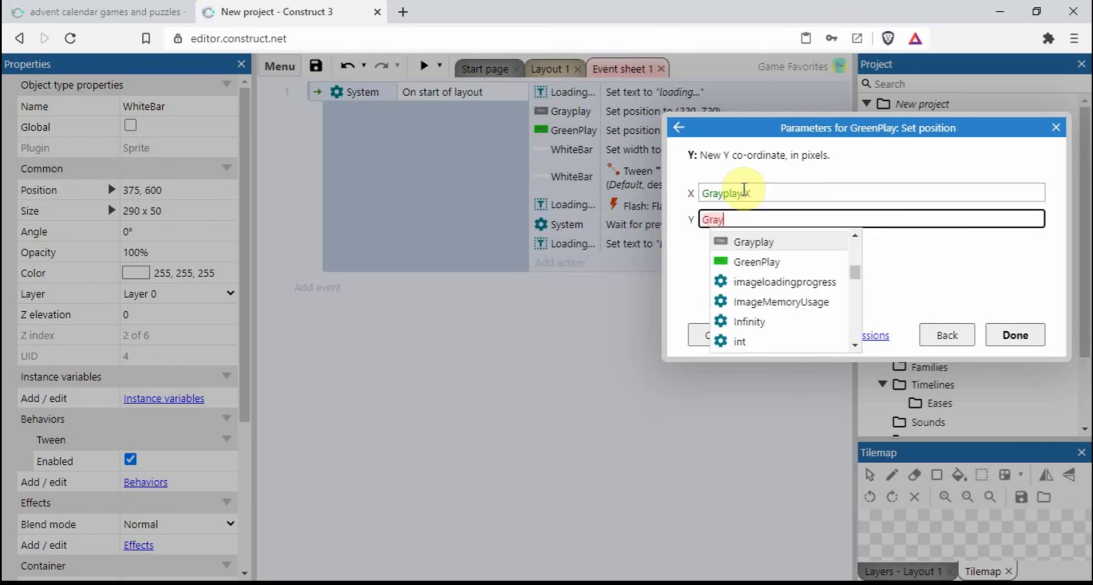
type("yplay.Y")
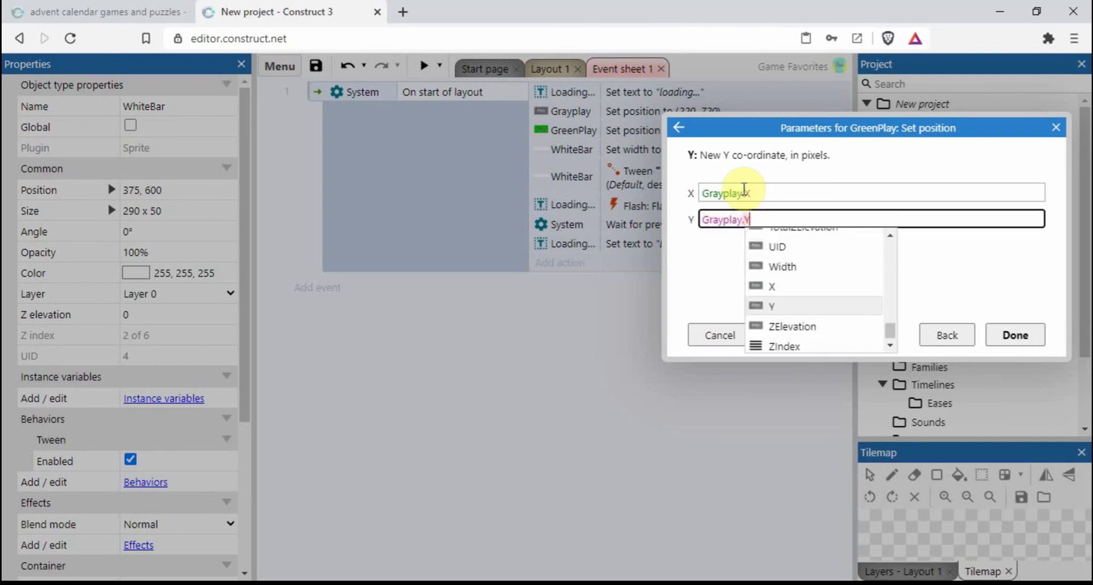
key("Return")
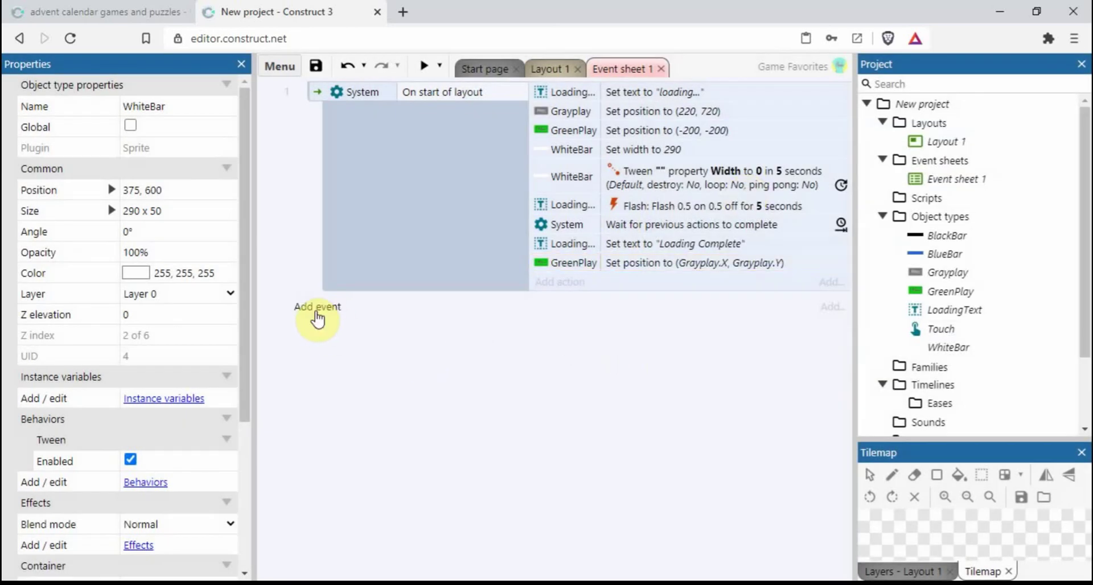
Add a new event with the Touch 'On tap object' condition for GreenPlay
left_click(318, 319)
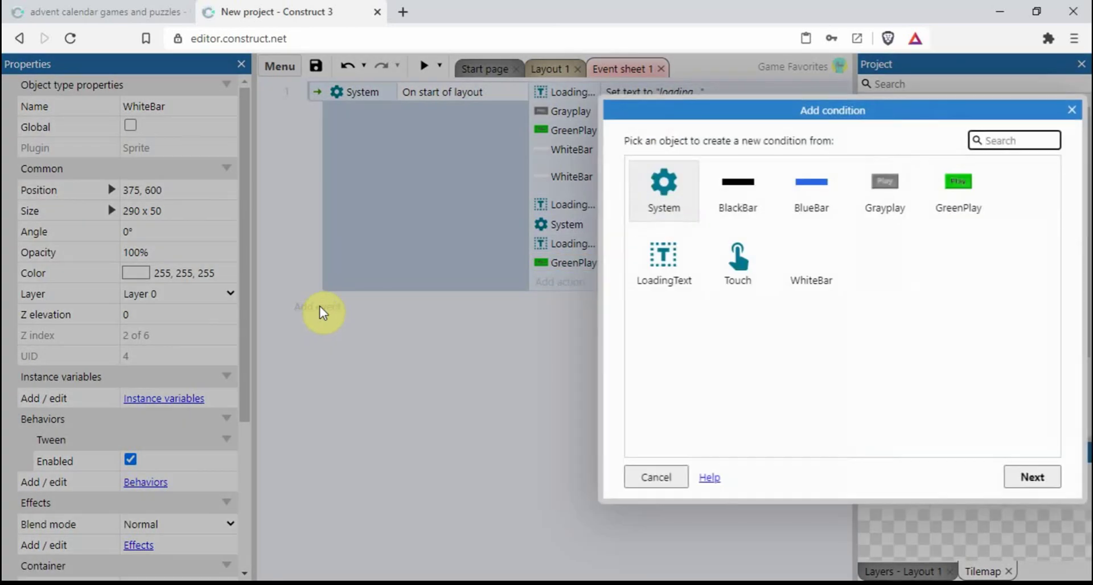
left_click(740, 265)
left_click(740, 265)
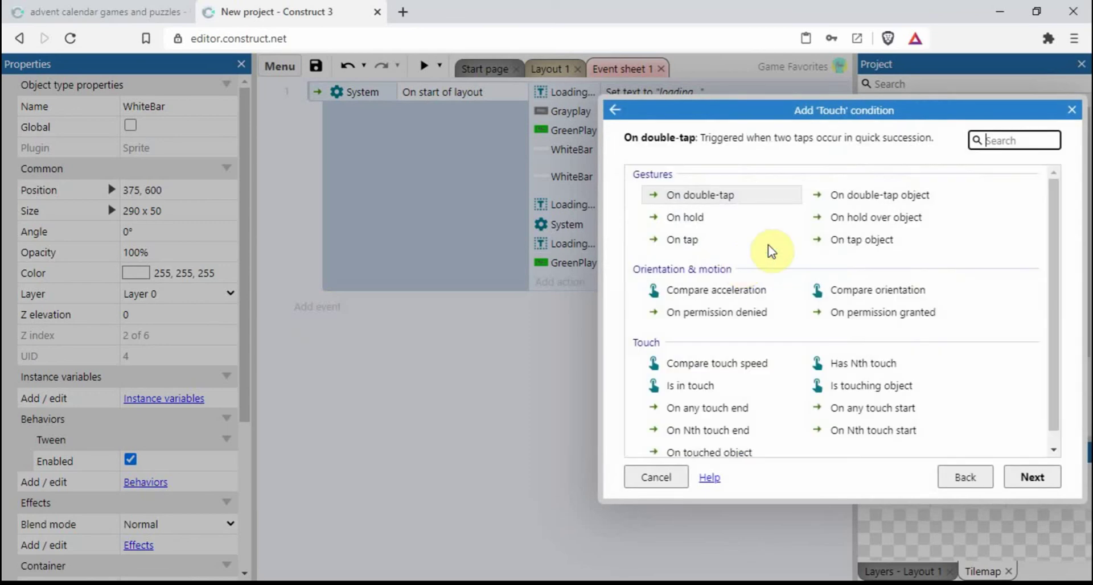
double_click(882, 240)
left_click(830, 200)
double_click(836, 265)
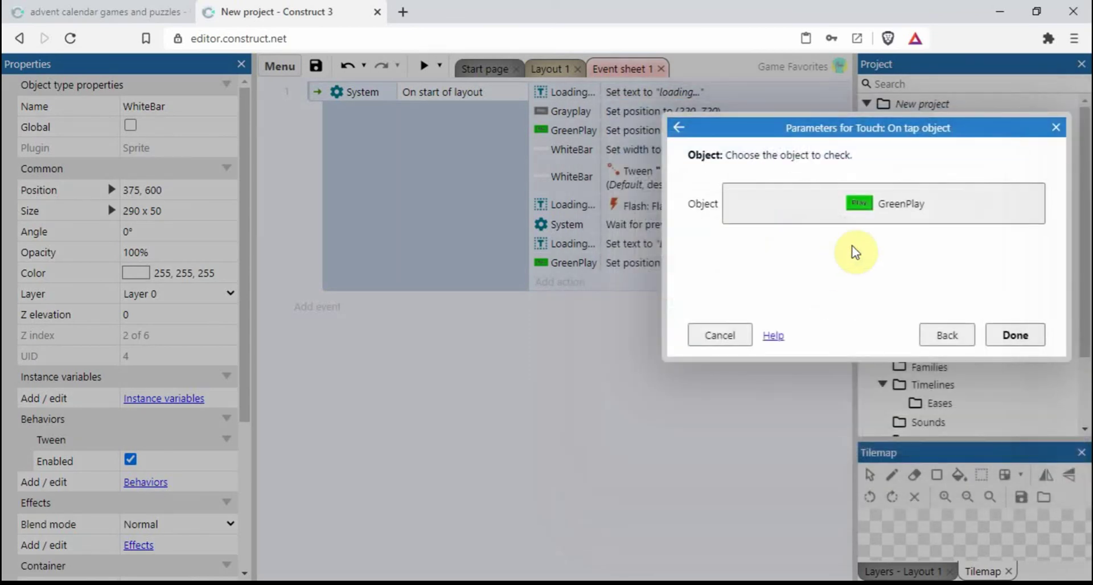
left_click(1024, 337)
Give the tap event a System 'Go to layout' action targeting Layout 1
left_click(576, 303)
double_click(665, 196)
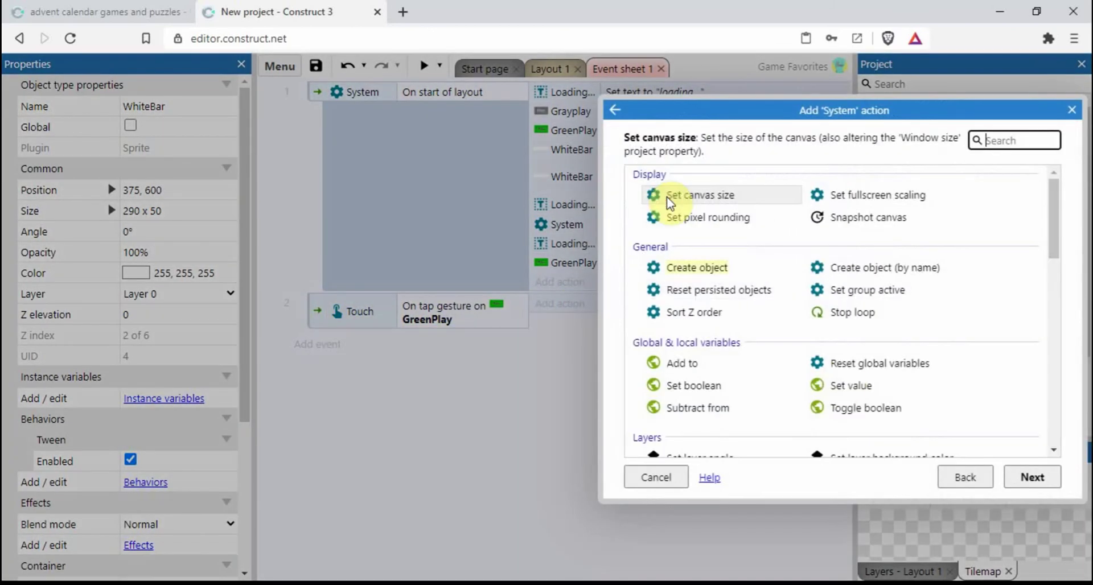
type("go to")
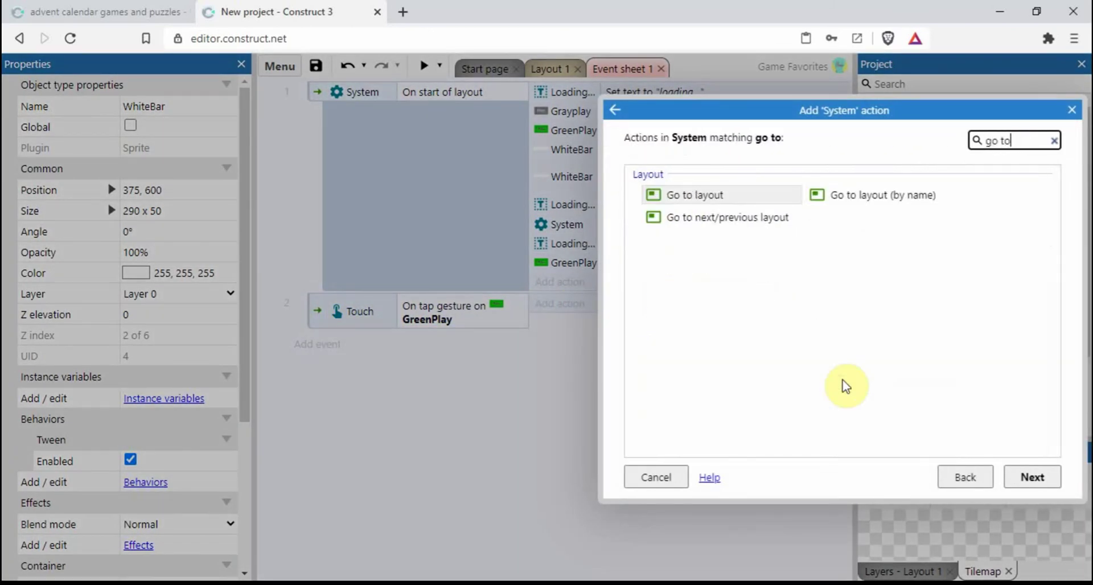
left_click(735, 197)
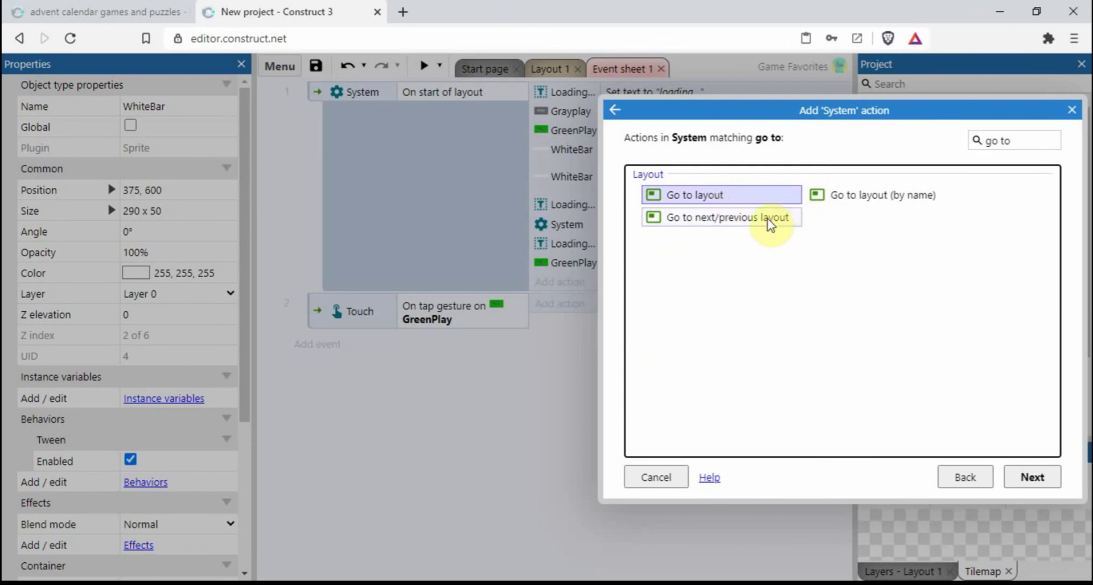
left_click(770, 223)
double_click(765, 224)
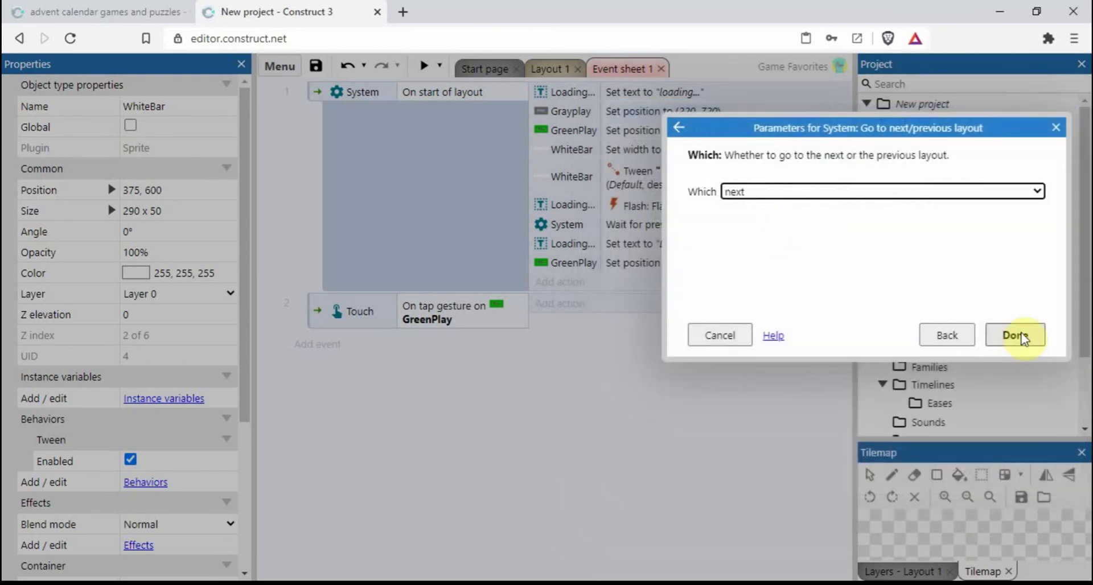
left_click(946, 335)
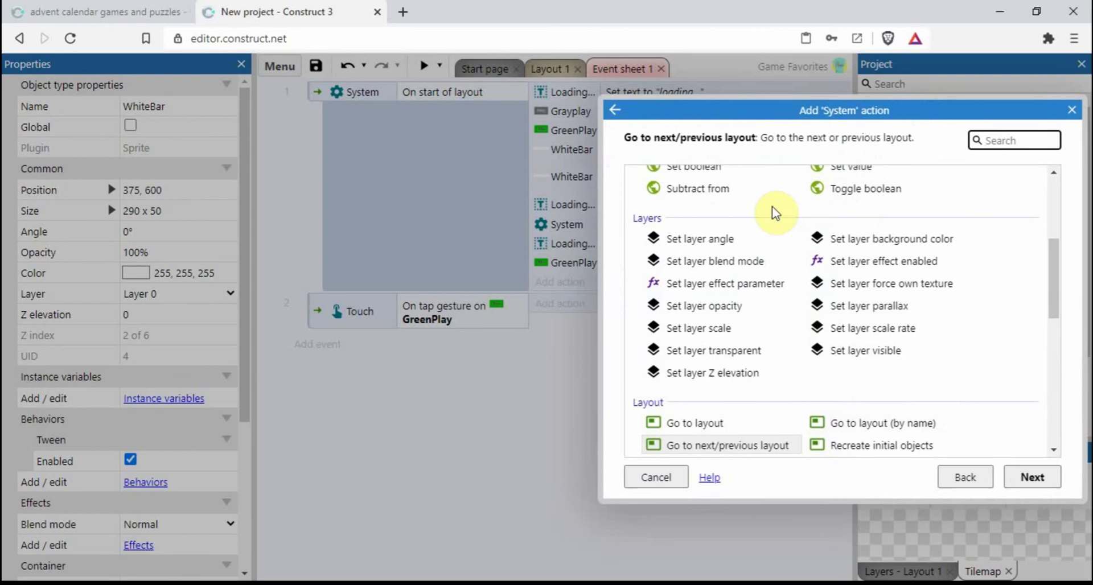
double_click(709, 427)
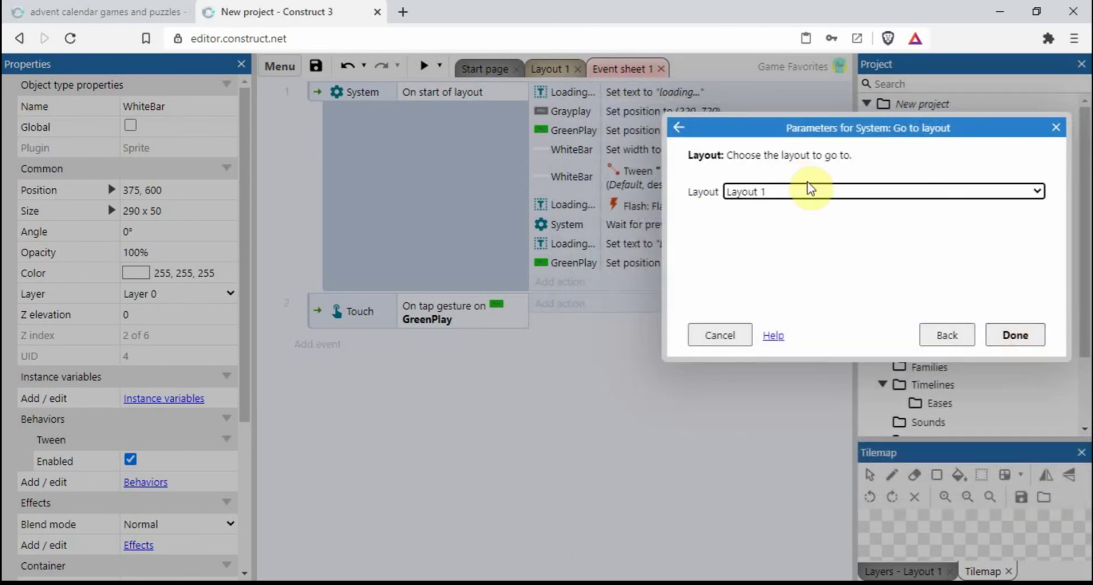
left_click(1016, 337)
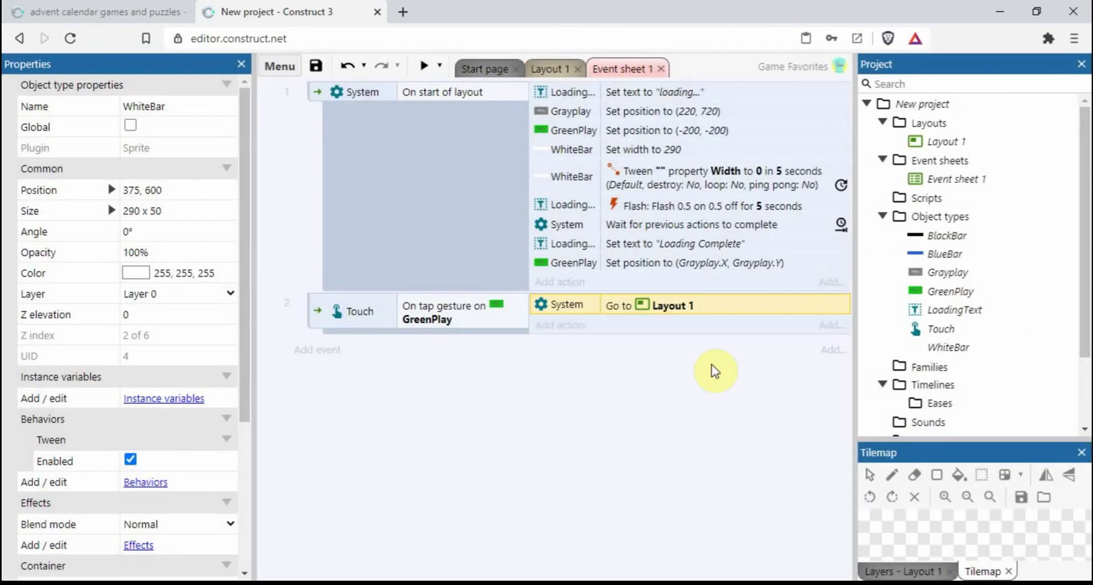
Add a new layout, Layout 2, with its own event sheet to the project
left_click(934, 124)
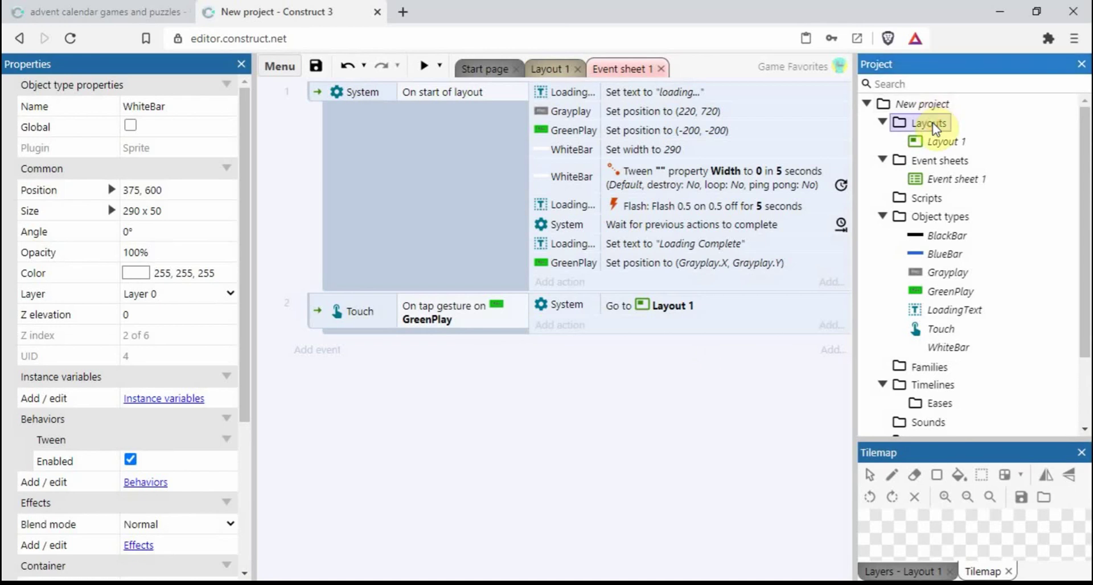
right_click(933, 124)
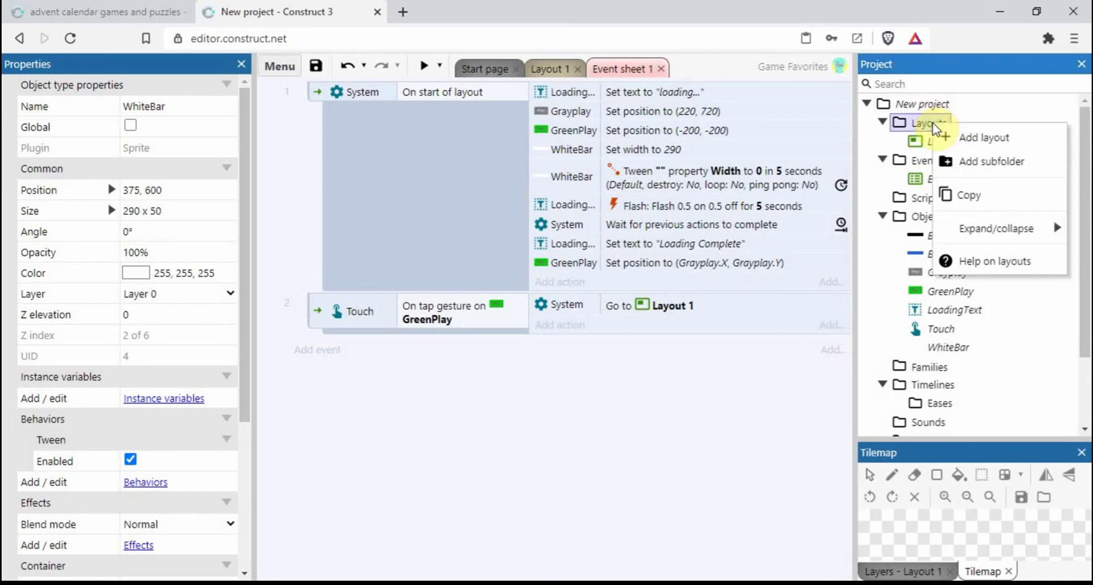
left_click(978, 142)
left_click(455, 354)
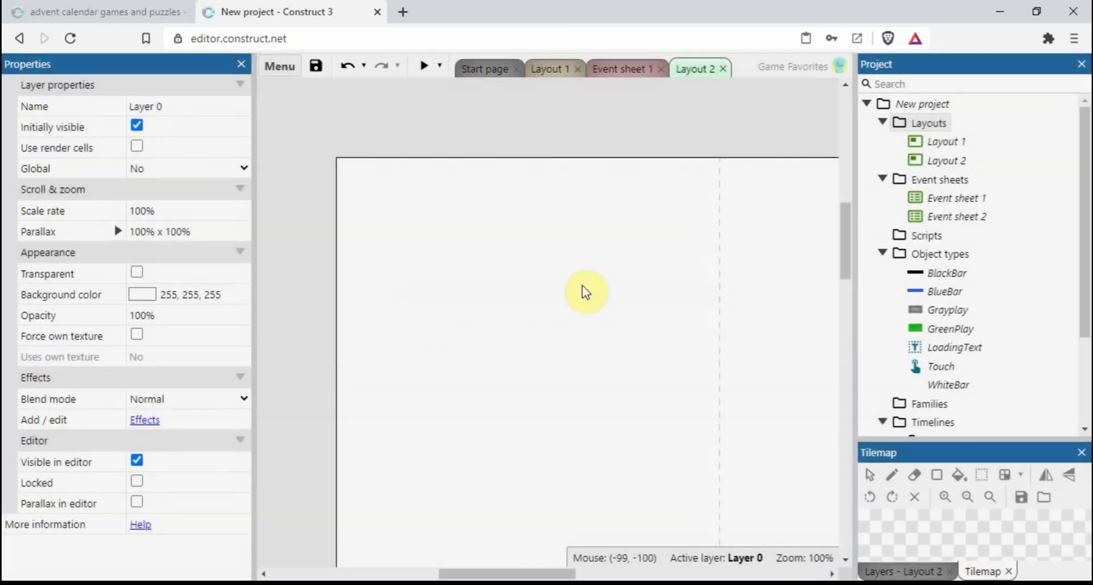
In Event sheet 1, change the GreenPlay tap action's Go to layout destination to Layout 2
double_click(947, 143)
left_click(689, 295)
left_click(619, 68)
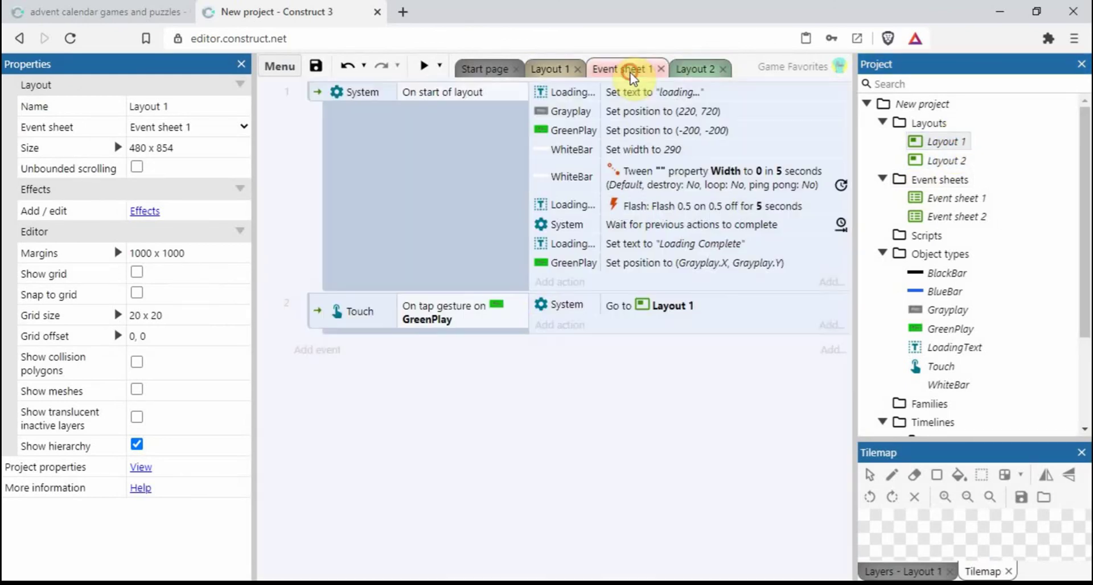
double_click(671, 307)
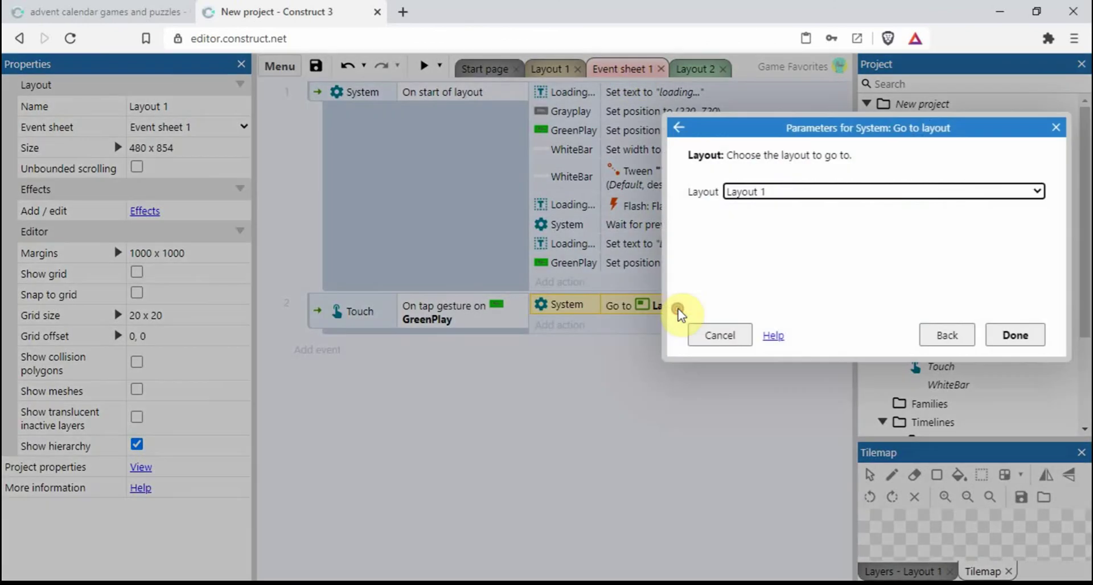
left_click(768, 192)
left_click(761, 221)
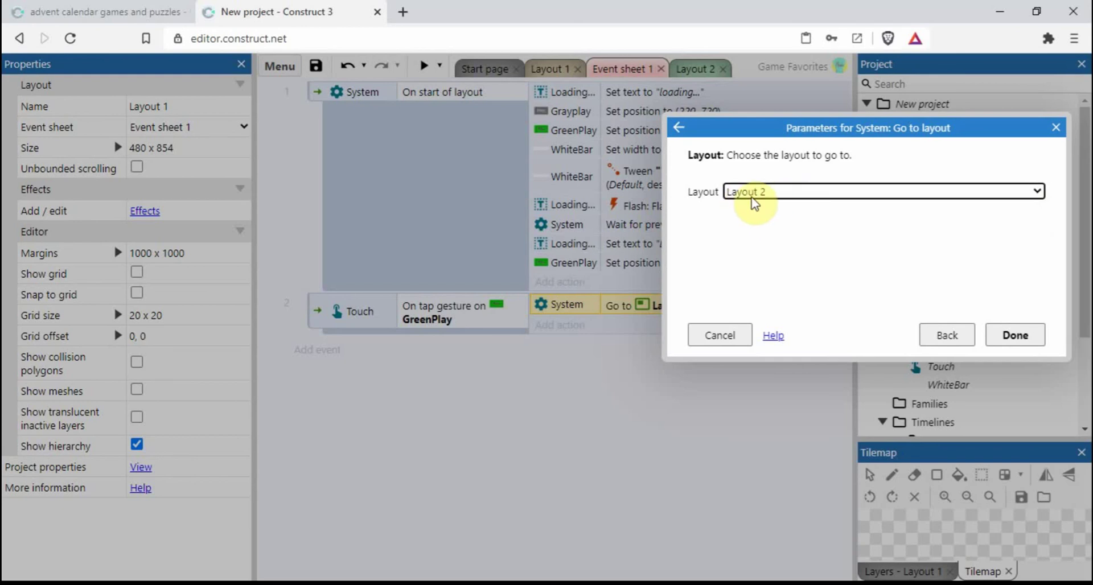
left_click(1020, 339)
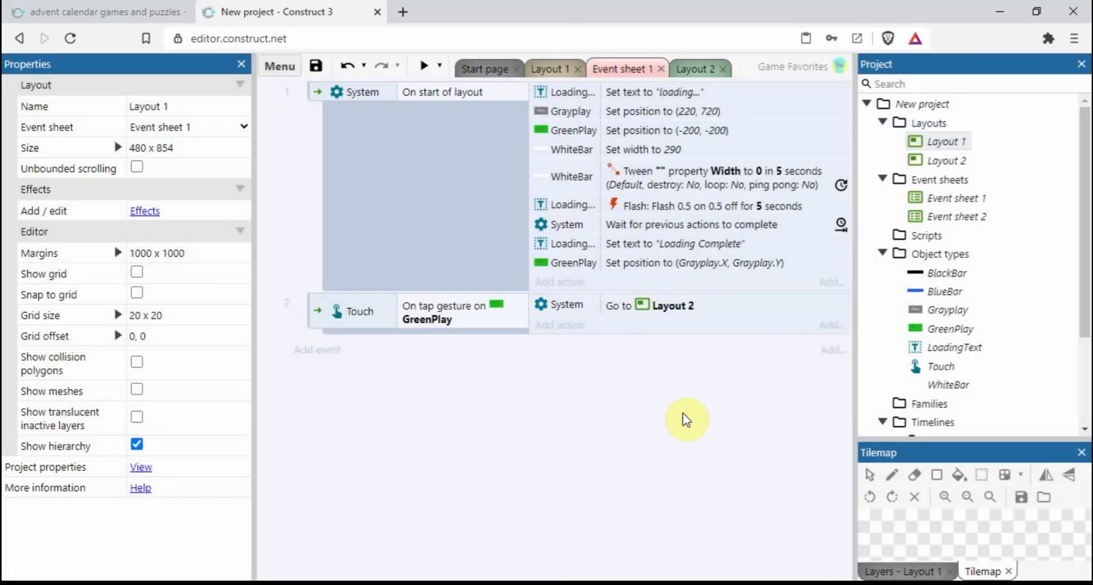
Preview the game from Layout 1 and close the preview after it shows Loading Complete
left_click(547, 68)
left_click(620, 363)
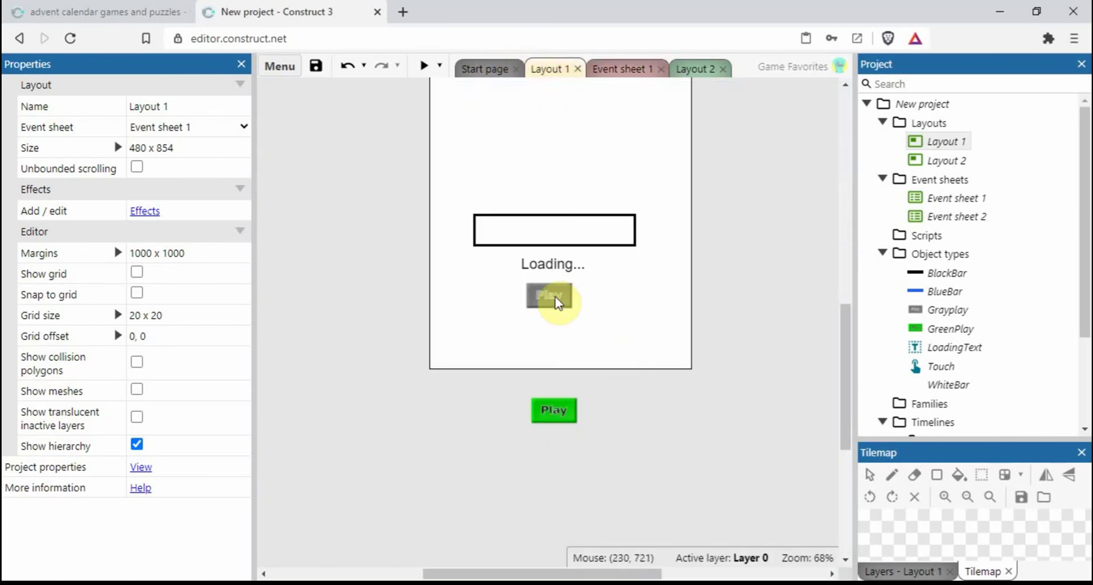
left_click(423, 65)
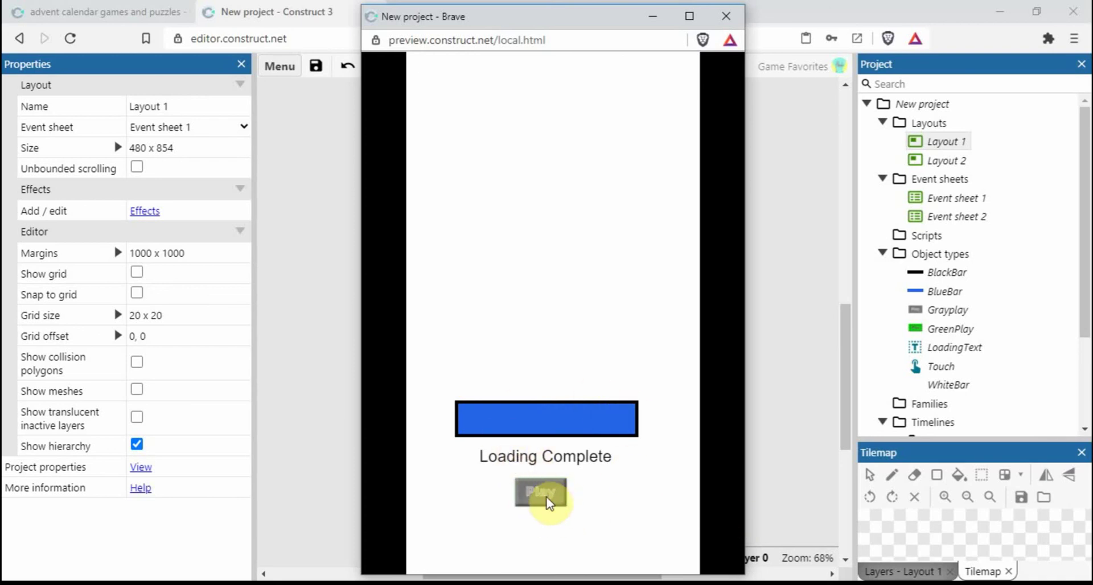
left_click(726, 16)
Select the loading bar, Loading text and both Play buttons on Layout 1
left_click_drag(636, 475, 478, 307)
left_click(673, 396)
left_click_drag(716, 477, 405, 186)
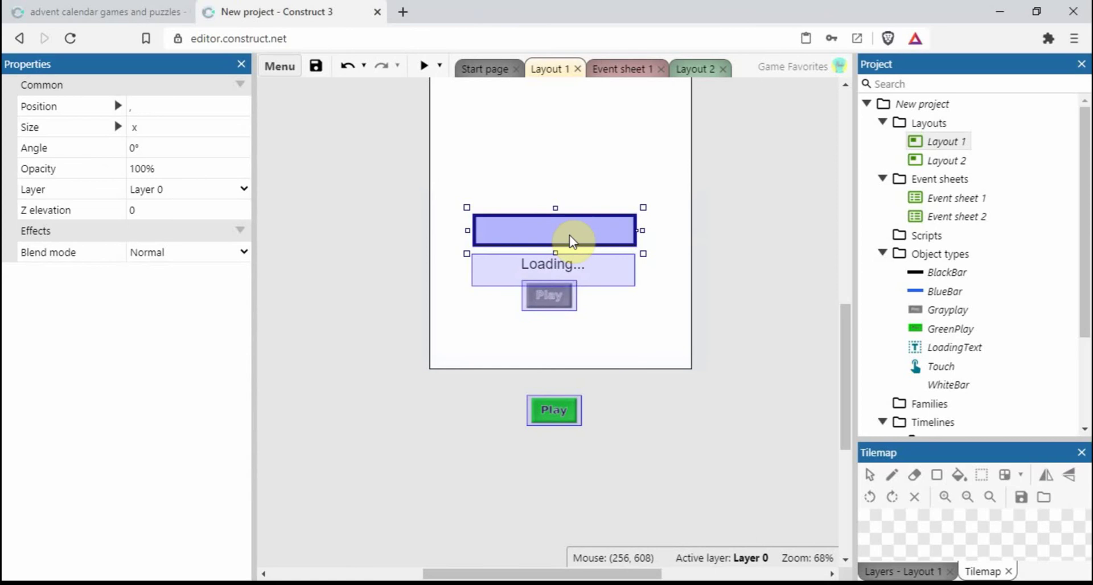
In the Z Order bar, move GreenPlay above Grayplay on Layer 0, then close the bar
right_click(571, 241)
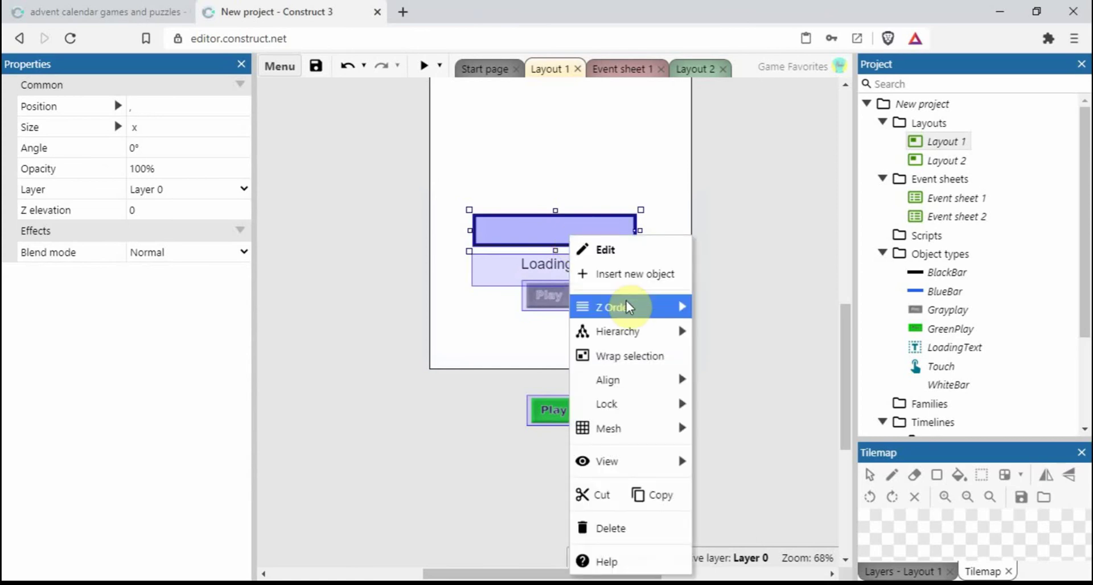
mouse_move(627, 310)
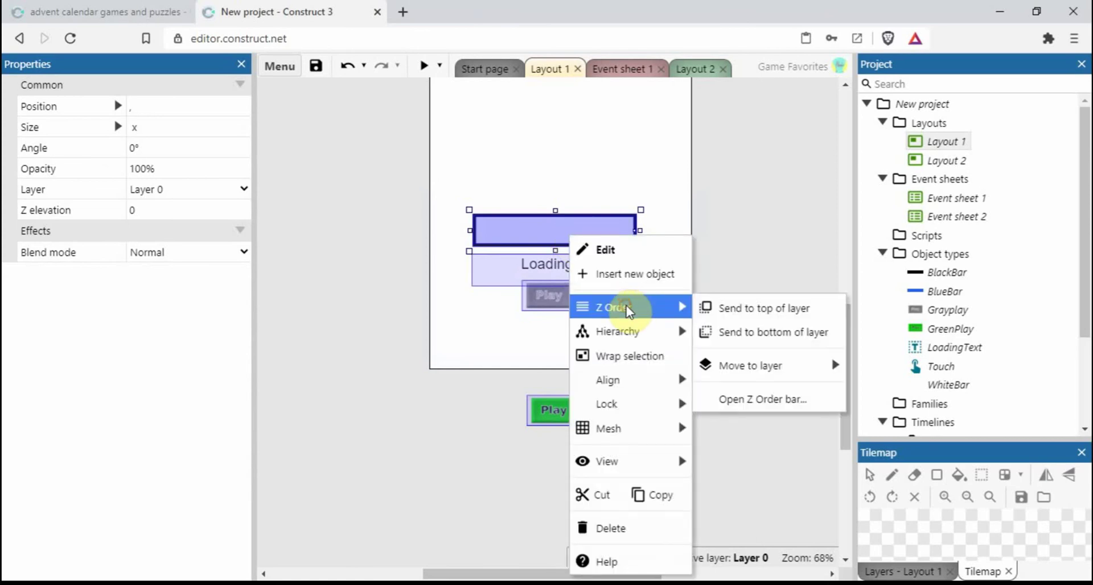
left_click(750, 398)
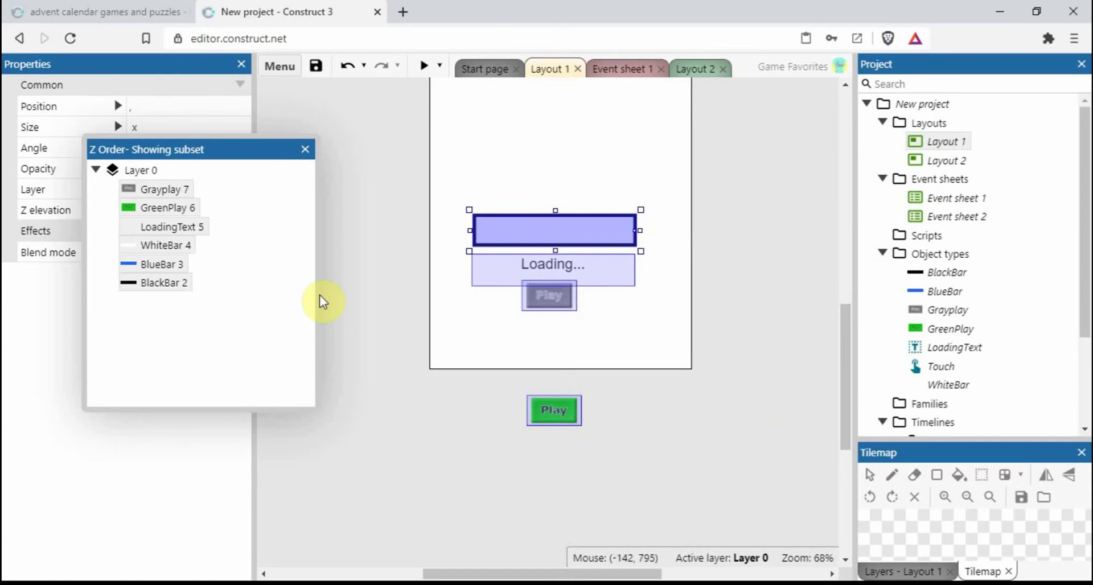
left_click(172, 207)
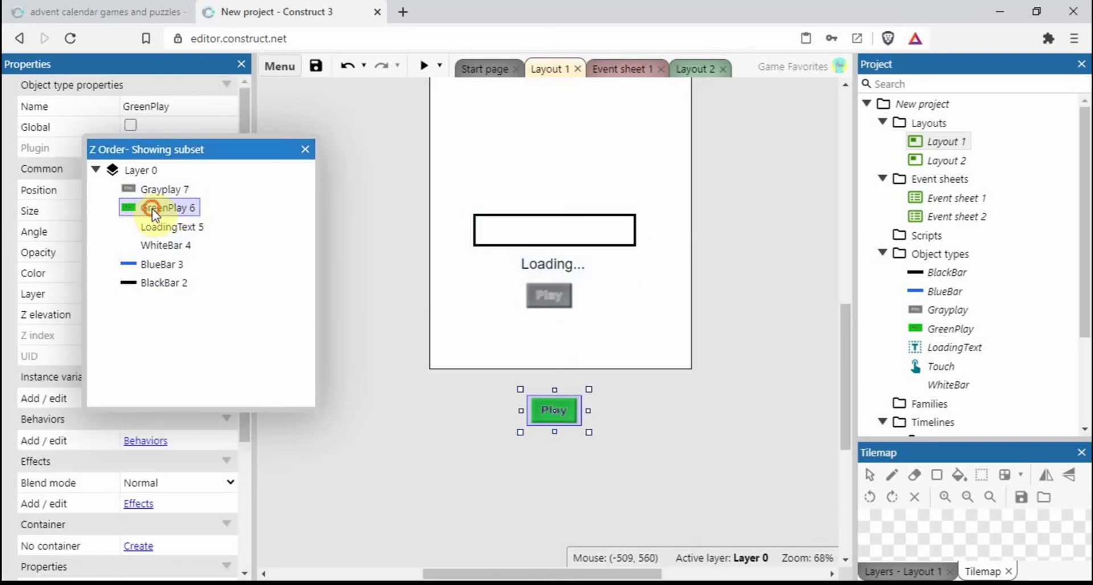
left_click_drag(152, 207, 161, 186)
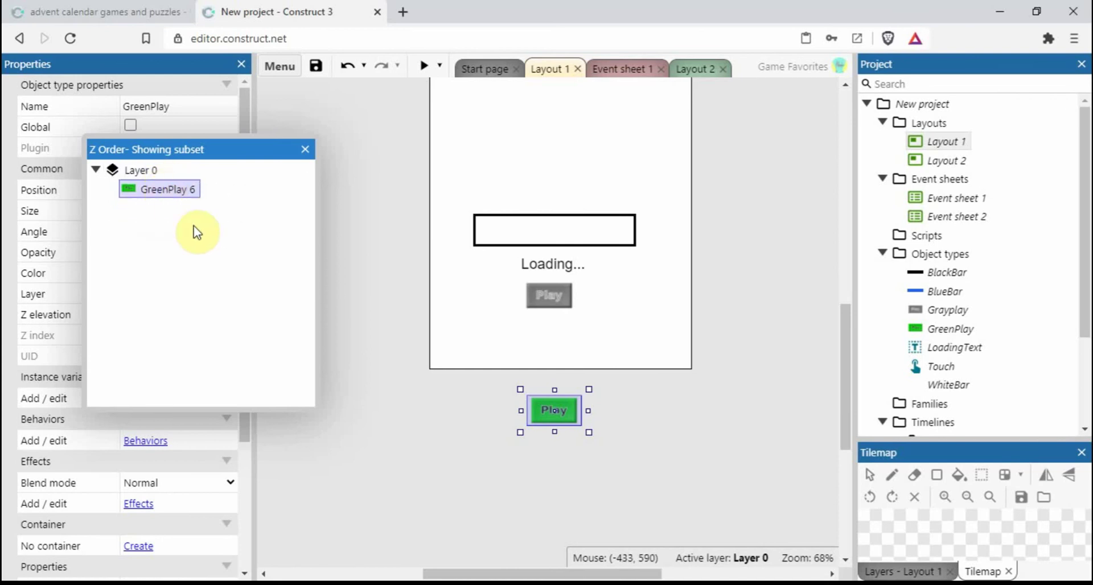
left_click(305, 149)
Deselect everything and preview the game again to check that the green Play button appears
left_click(364, 105)
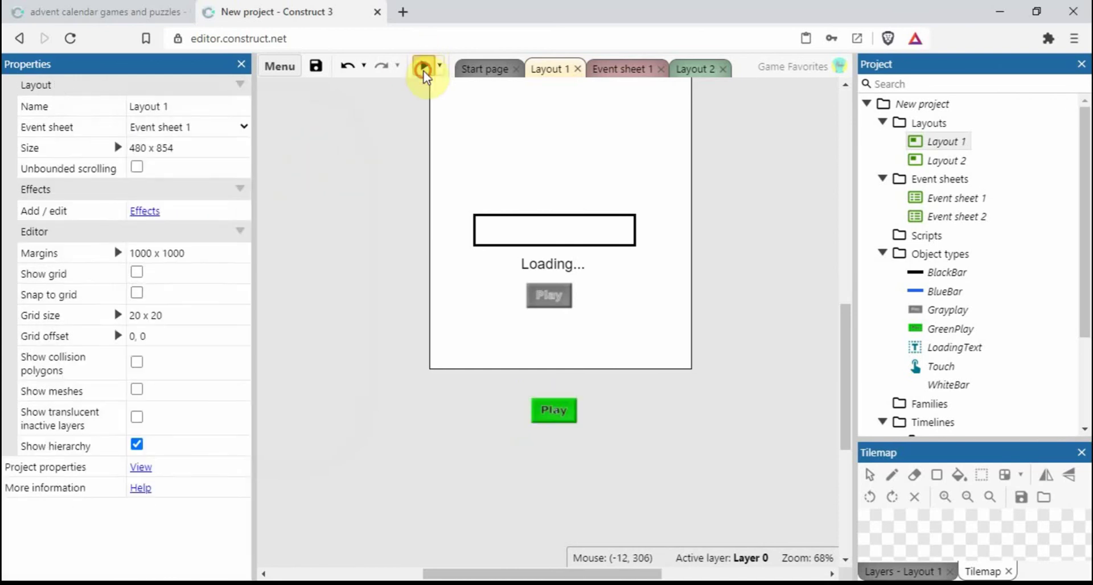
left_click(422, 57)
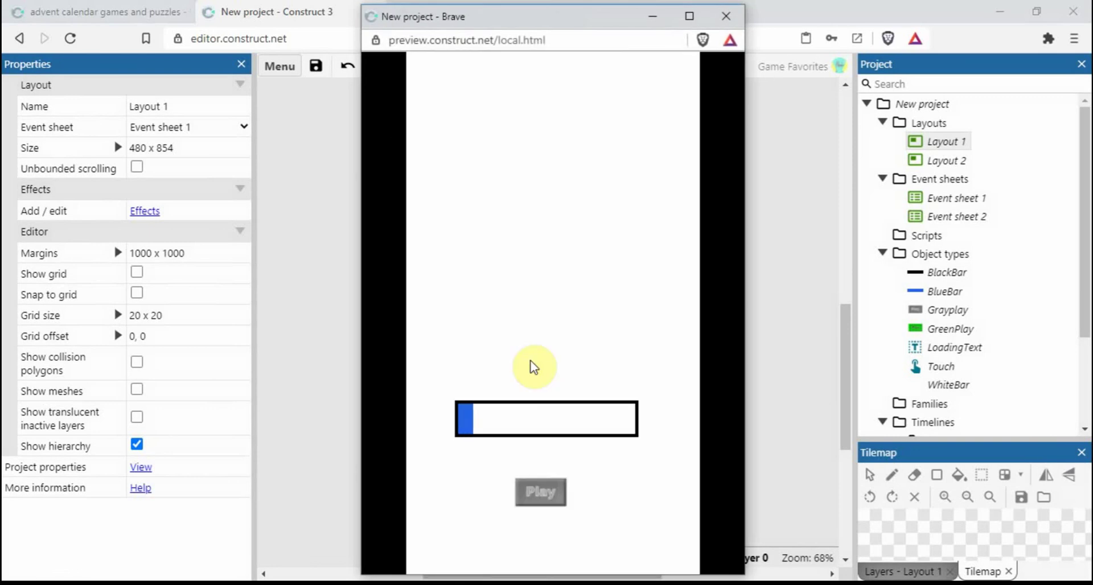